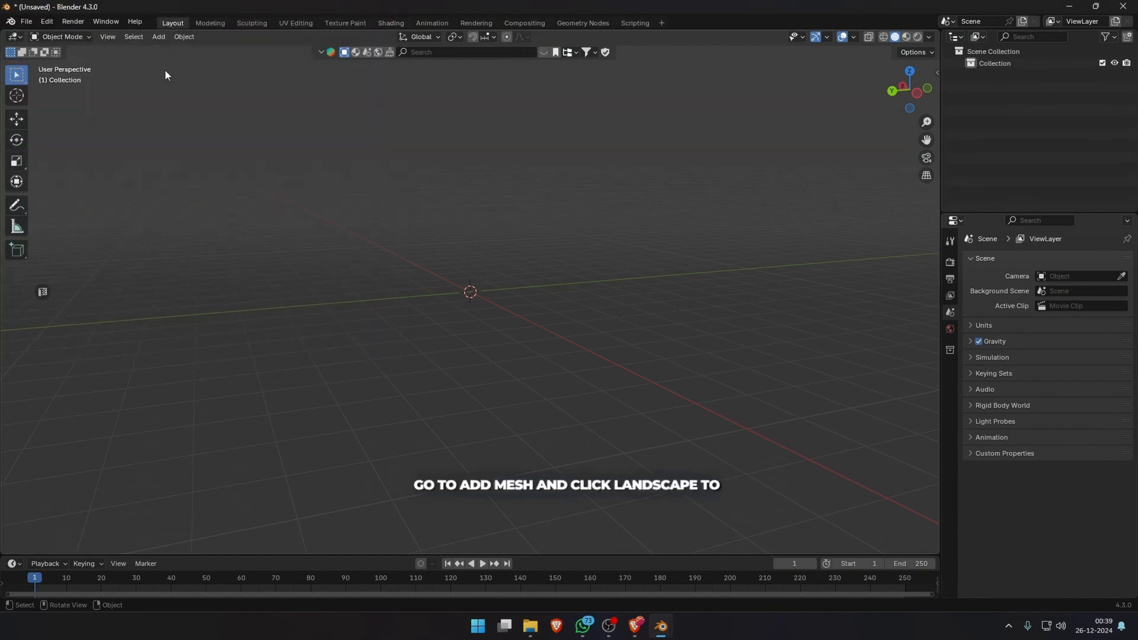
Add a Landscape mesh to the scene using the enabled A.N.T.Landscape add-on.
{"action": "left_click", "coordinate": [158, 37]}
{"action": "mouse_move", "coordinate": [178, 51]}
{"action": "left_click", "coordinate": [285, 312]}
{"action": "middle_click_drag", "start_coordinate": [285, 313], "coordinate": [574, 336]}
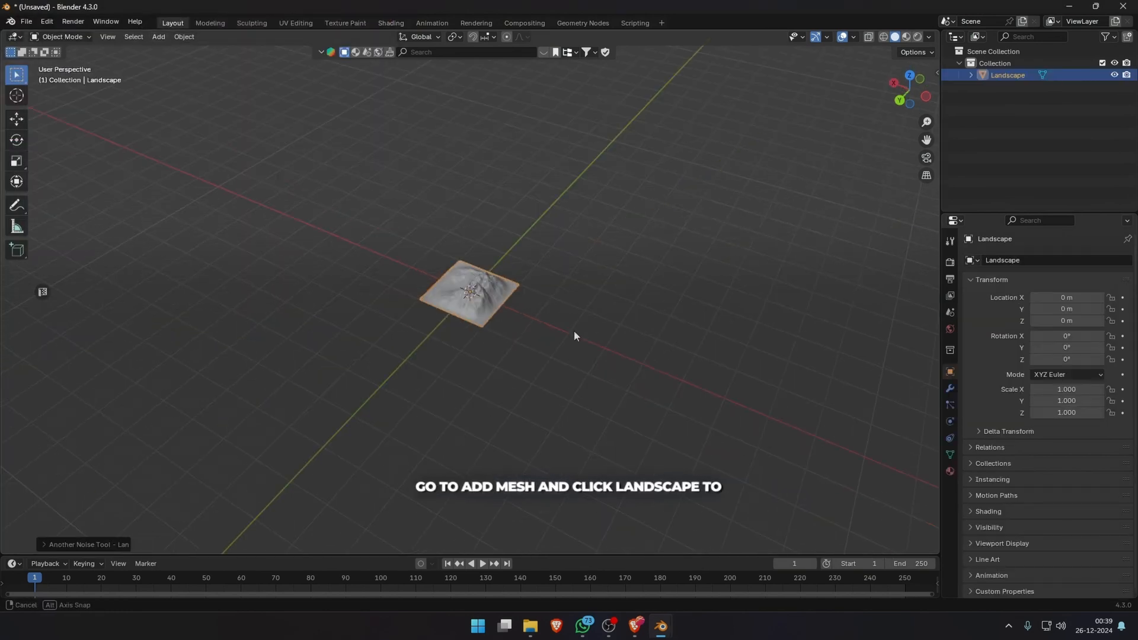
Apply the lakes 1 preset to the new landscape and adjust its noise Offset Y to reposition the lake.
{"action": "left_click", "coordinate": [48, 542]}
{"action": "left_click", "coordinate": [85, 88]}
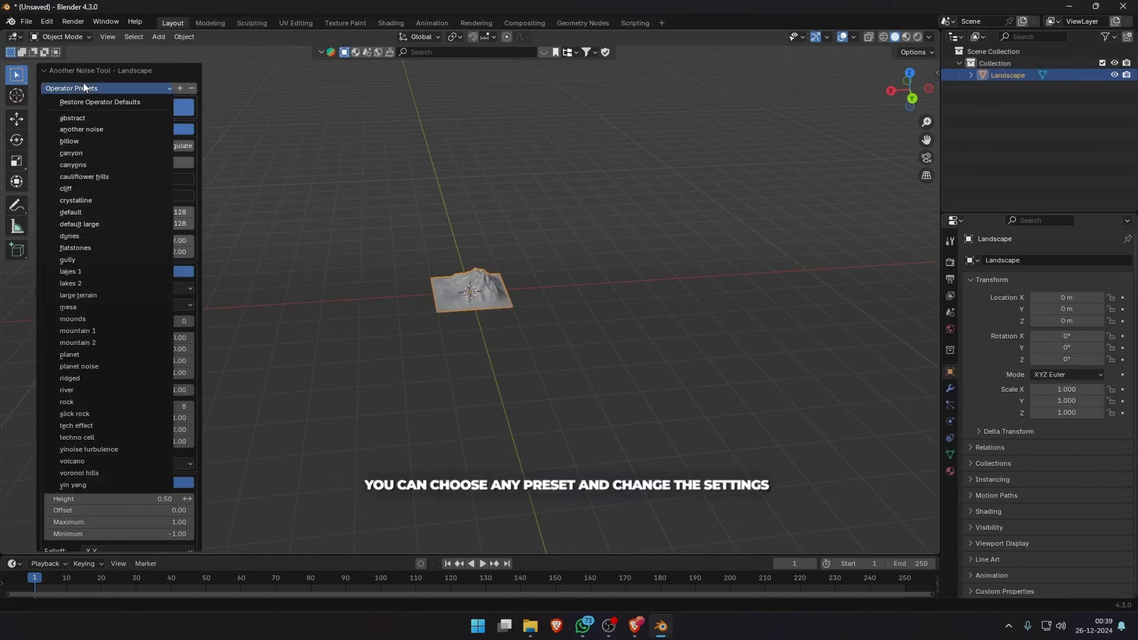
{"action": "left_click", "coordinate": [127, 273]}
{"action": "scroll", "coordinate": [550, 378], "scroll_direction": "up", "scroll_amount": 5}
{"action": "middle_click_drag", "start_coordinate": [517, 396], "coordinate": [293, 385]}
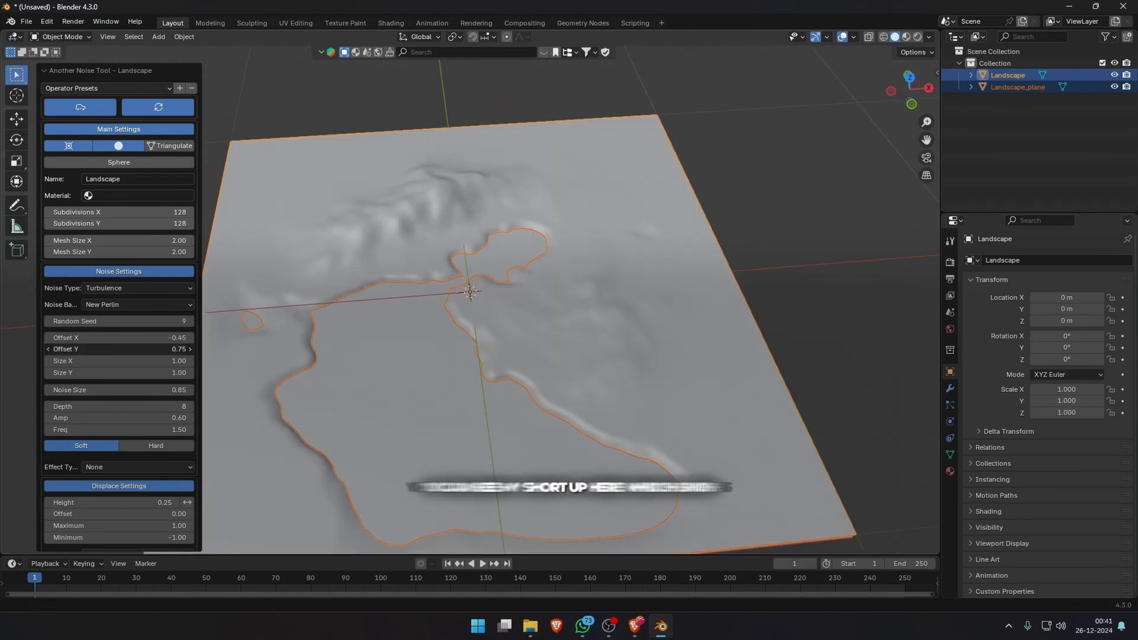
{"action": "left_click_drag", "start_coordinate": [119, 349], "coordinate": [74, 349]}
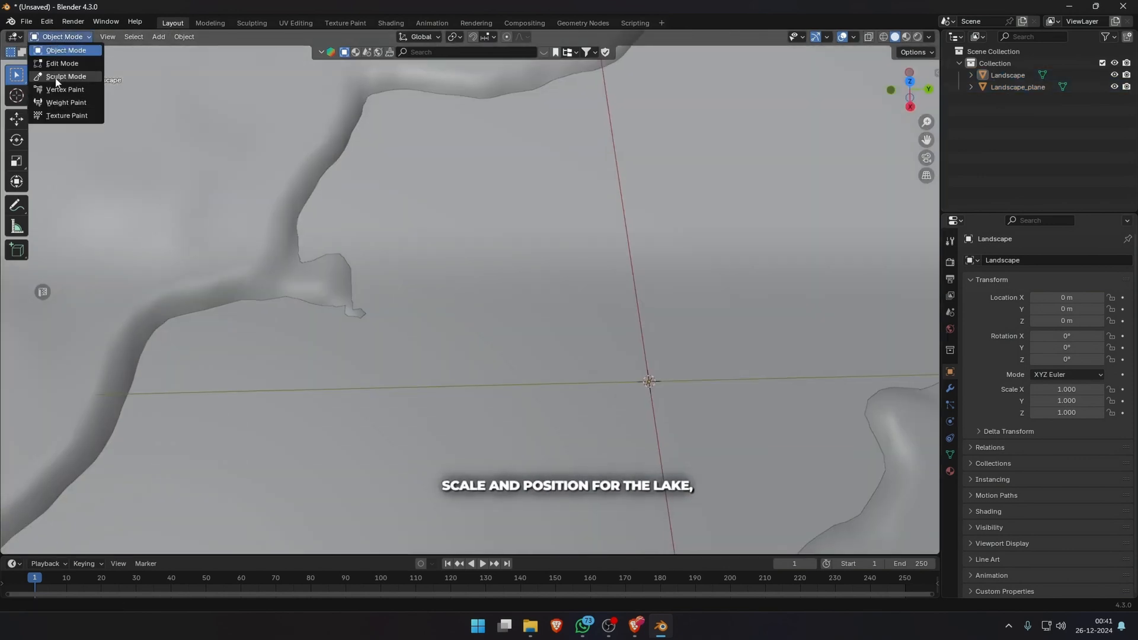
Switch the landscape to Sculpt Mode for cleaning up the terrain around the lake.
{"action": "left_click", "coordinate": [61, 76]}
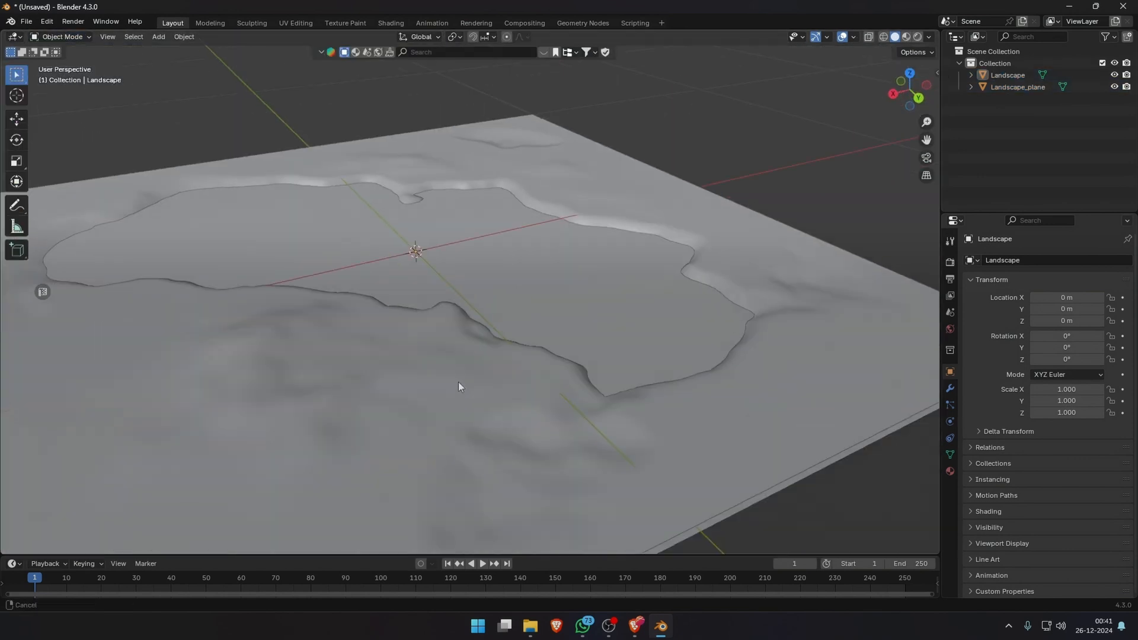
{"action": "scroll", "coordinate": [458, 381], "scroll_direction": "down", "scroll_amount": 3}
Extrude the landscape's opposite outer edges outward along Y and add loop cuts across the extended border strips.
{"action": "left_click", "coordinate": [408, 440]}
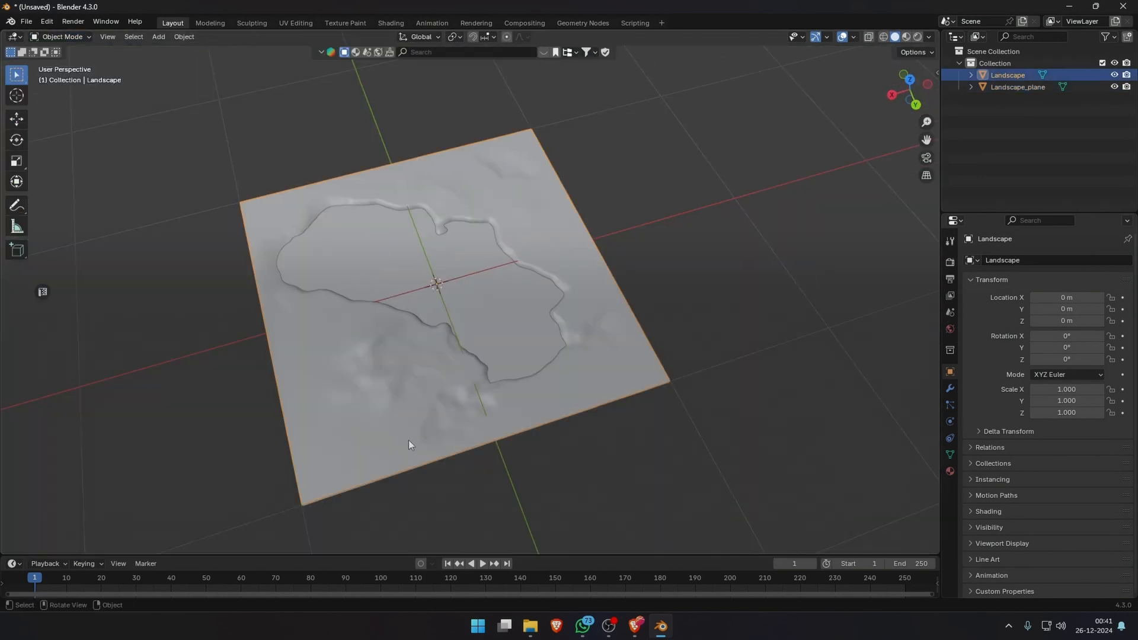
{"action": "key", "text": "Tab"}
{"action": "key", "text": "n"}
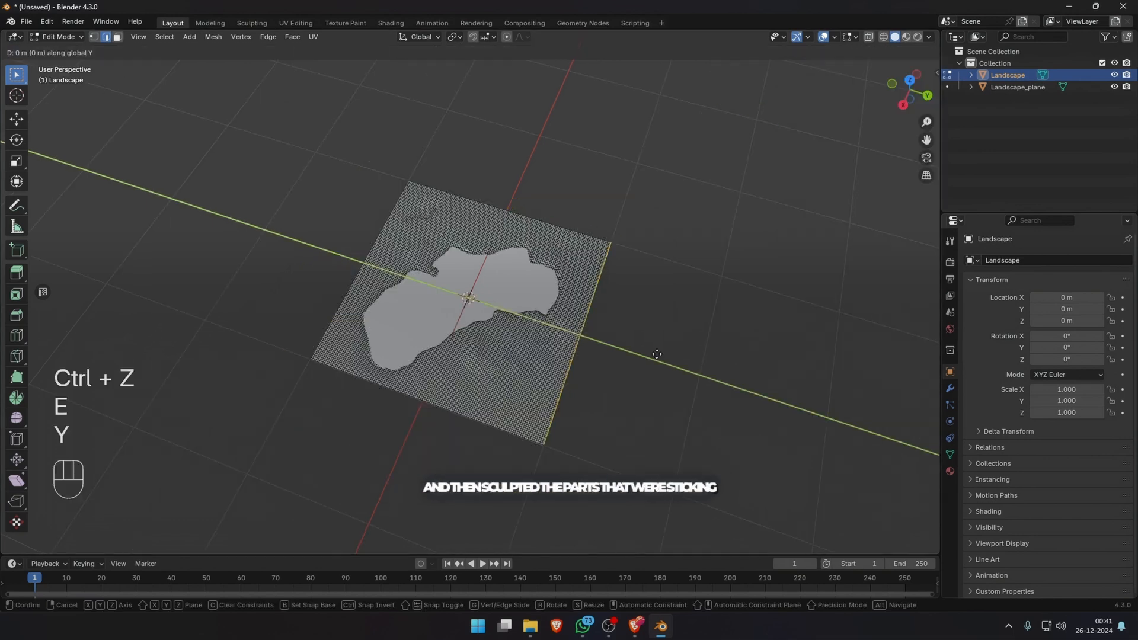
{"action": "type", "text": "5"}
{"action": "key", "text": "Return"}
{"action": "middle_click_drag", "start_coordinate": [656, 354], "coordinate": [376, 366]}
{"action": "type", "text": "ey-0"}
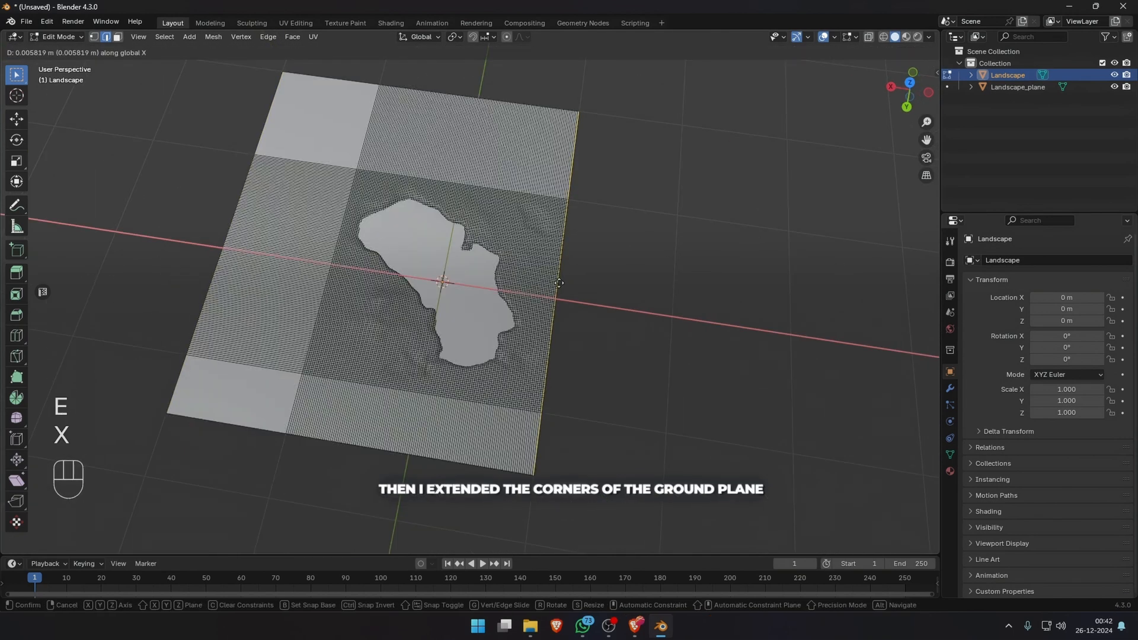
{"action": "key", "text": "Return"}
{"action": "key", "text": "ctrl+r"}
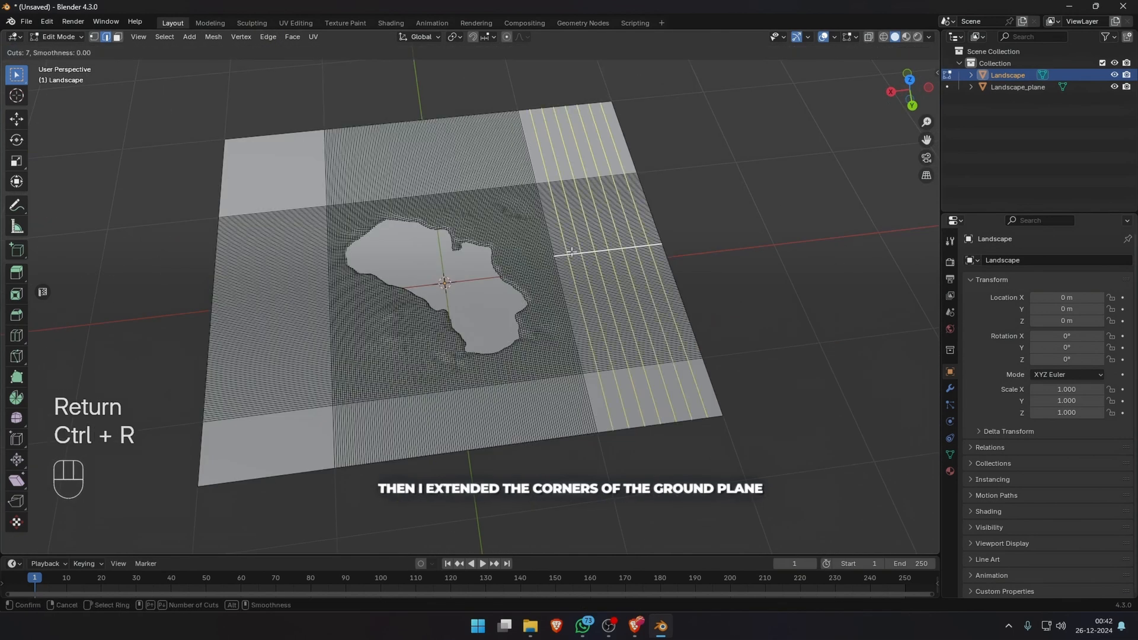
{"action": "left_click", "coordinate": [304, 307]}
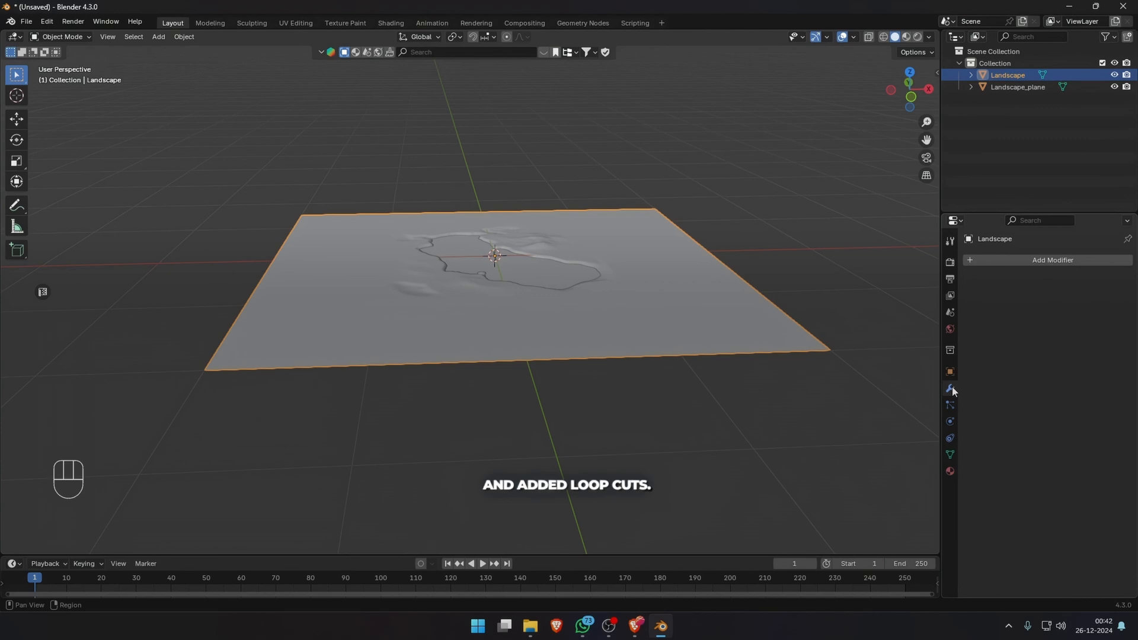
Add a Displace modifier to the landscape with a Marble texture and a strength of 0.010.
{"action": "left_click", "coordinate": [1053, 260]}
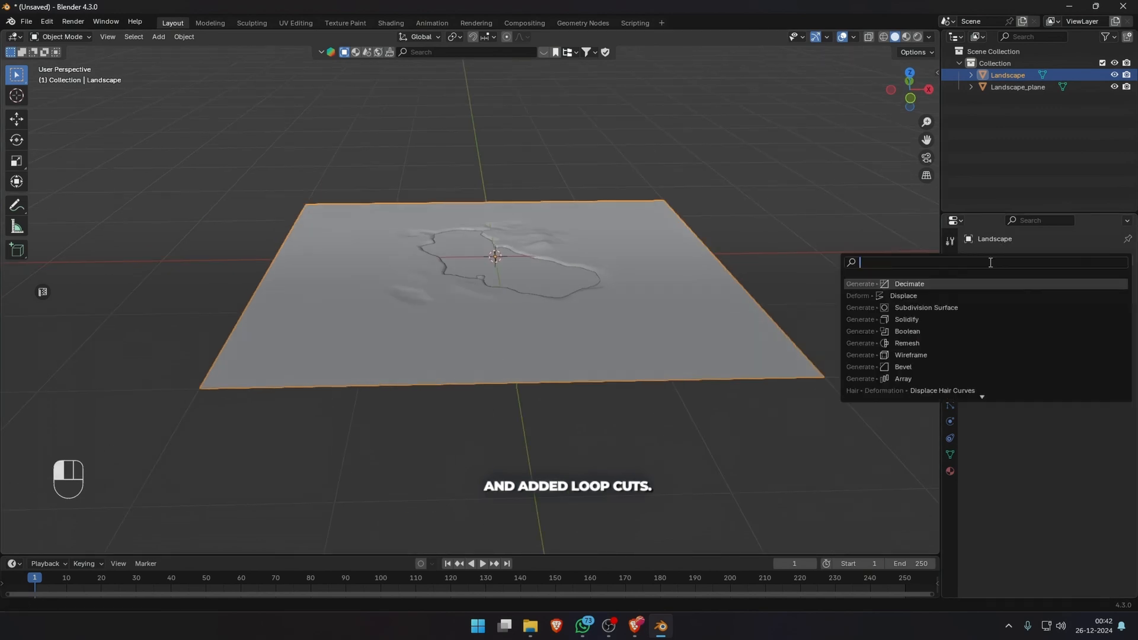
{"action": "left_click", "coordinate": [999, 302]}
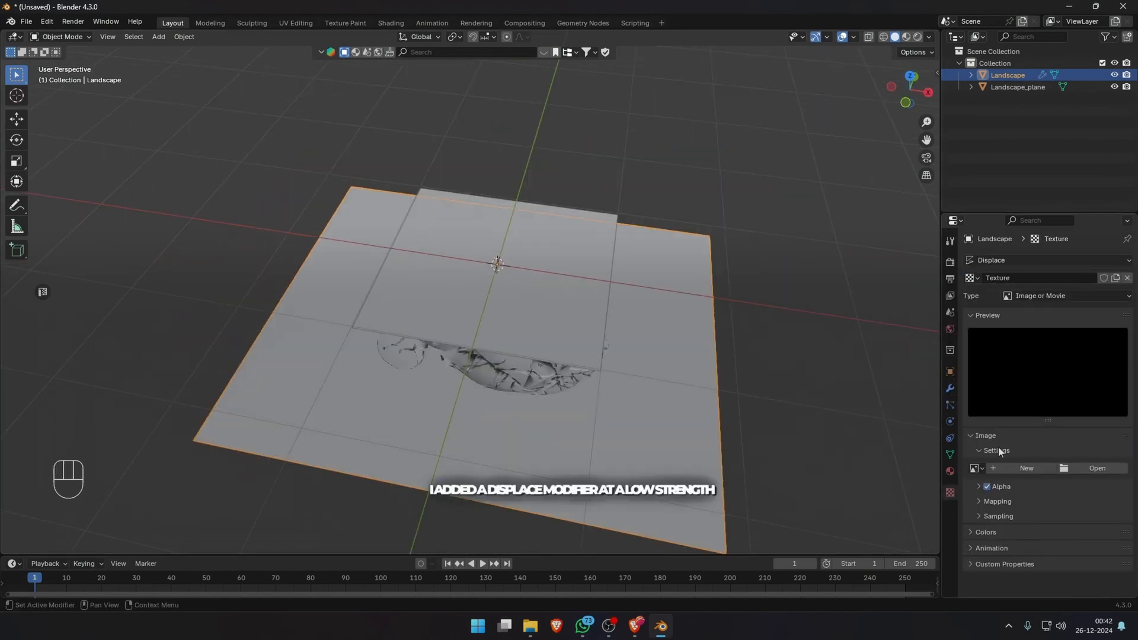
{"action": "left_click", "coordinate": [1043, 288]}
{"action": "left_click", "coordinate": [1019, 320]}
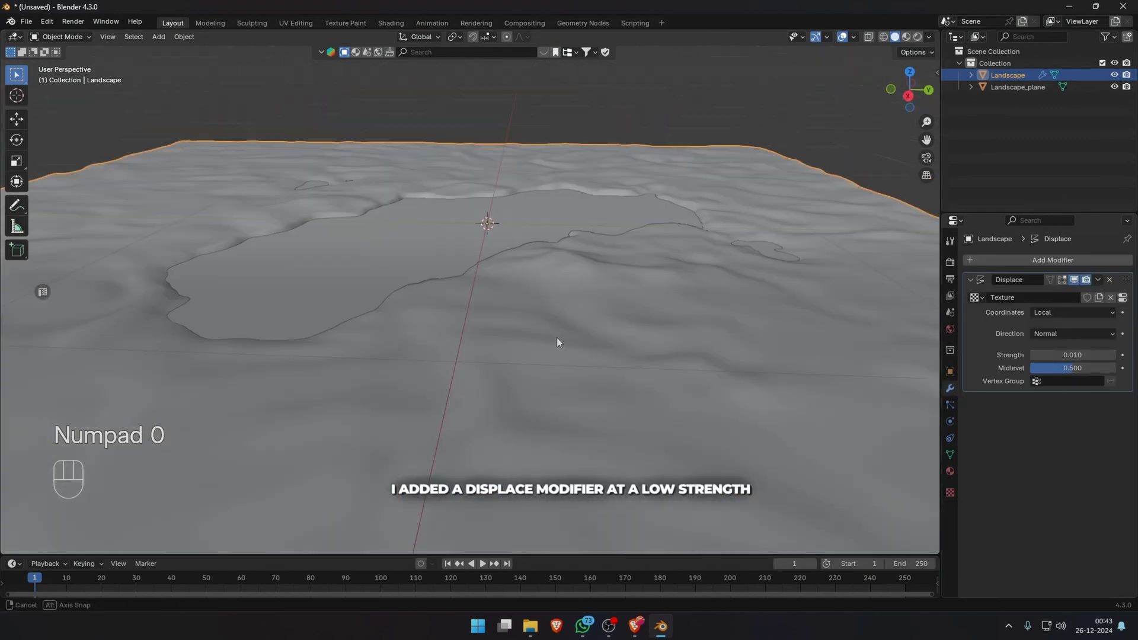
{"action": "middle_click_drag", "start_coordinate": [557, 336], "coordinate": [588, 355]}
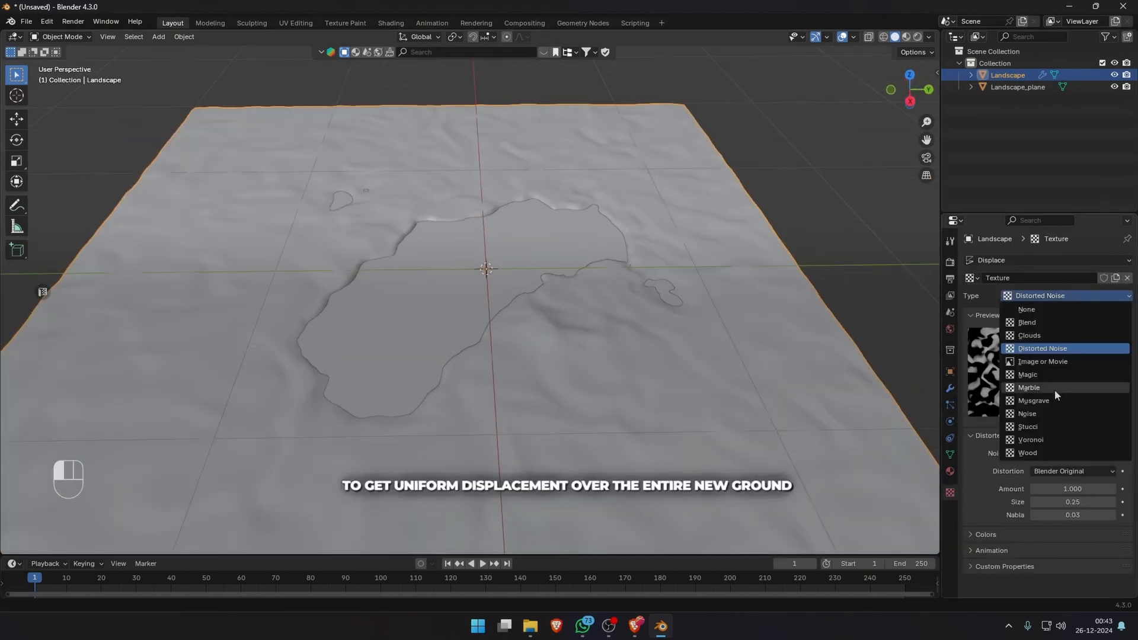
{"action": "left_click", "coordinate": [1054, 389]}
{"action": "middle_click_drag", "start_coordinate": [889, 308], "coordinate": [542, 288]}
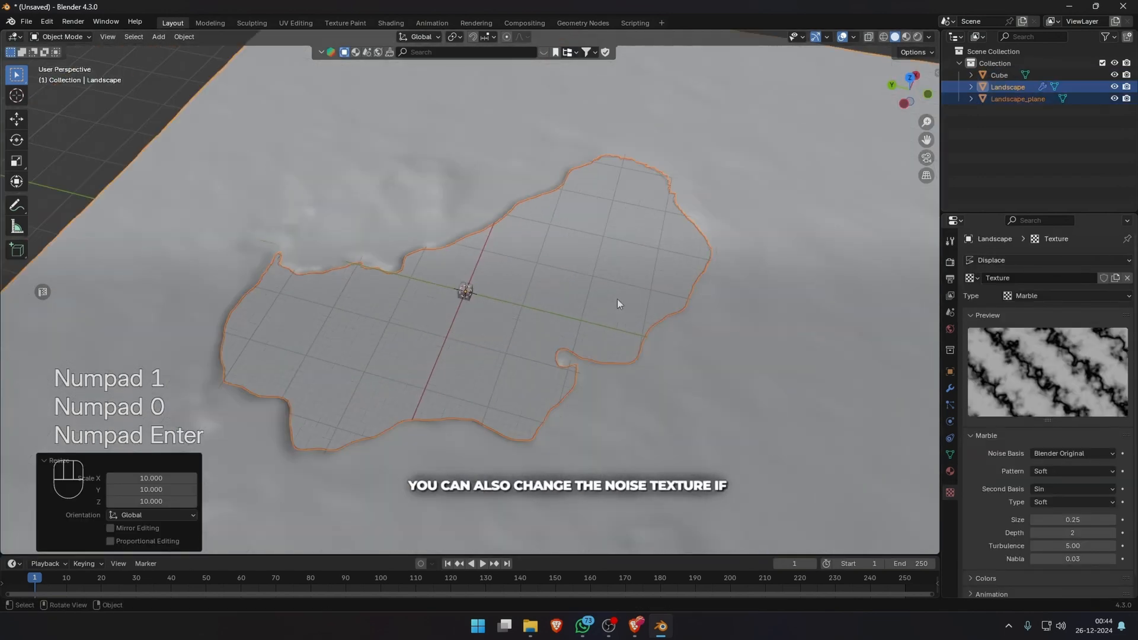
Raise the cube about 0.79 m along Z so it stands on the ground beside the lake.
{"action": "middle_click_drag", "start_coordinate": [617, 300], "coordinate": [505, 400]}
{"action": "scroll", "coordinate": [498, 388], "scroll_direction": "down", "scroll_amount": 5}
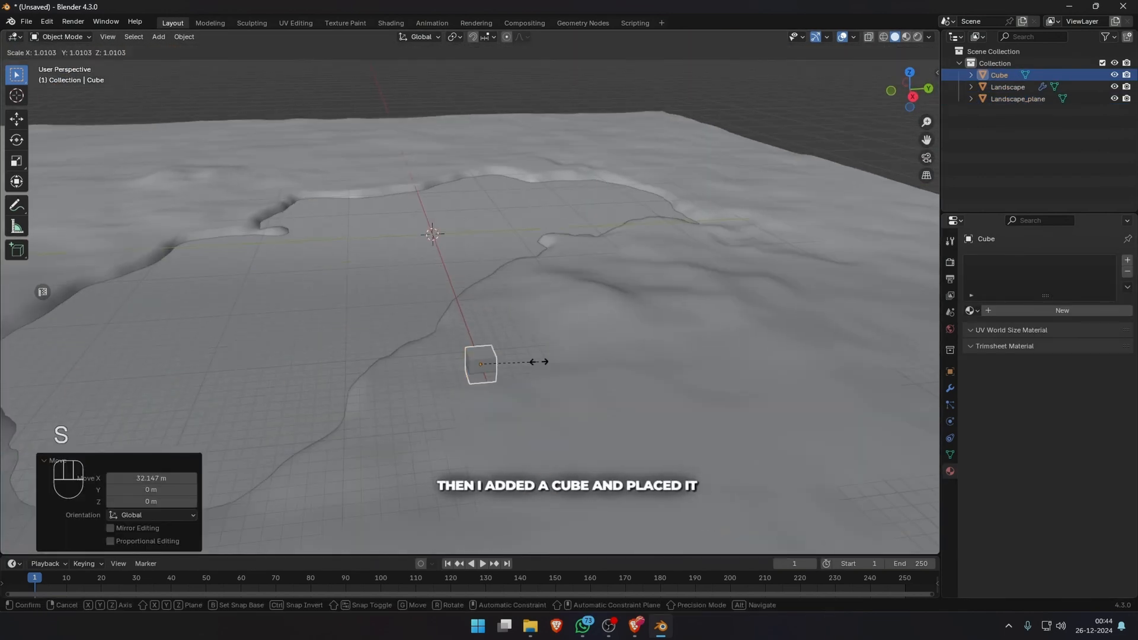
{"action": "key", "text": "g"}
{"action": "key", "text": "z"}
{"action": "left_click", "coordinate": [520, 180]}
{"action": "key", "text": "KP_0"}
{"action": "middle_click_drag", "start_coordinate": [630, 322], "coordinate": [521, 278]}
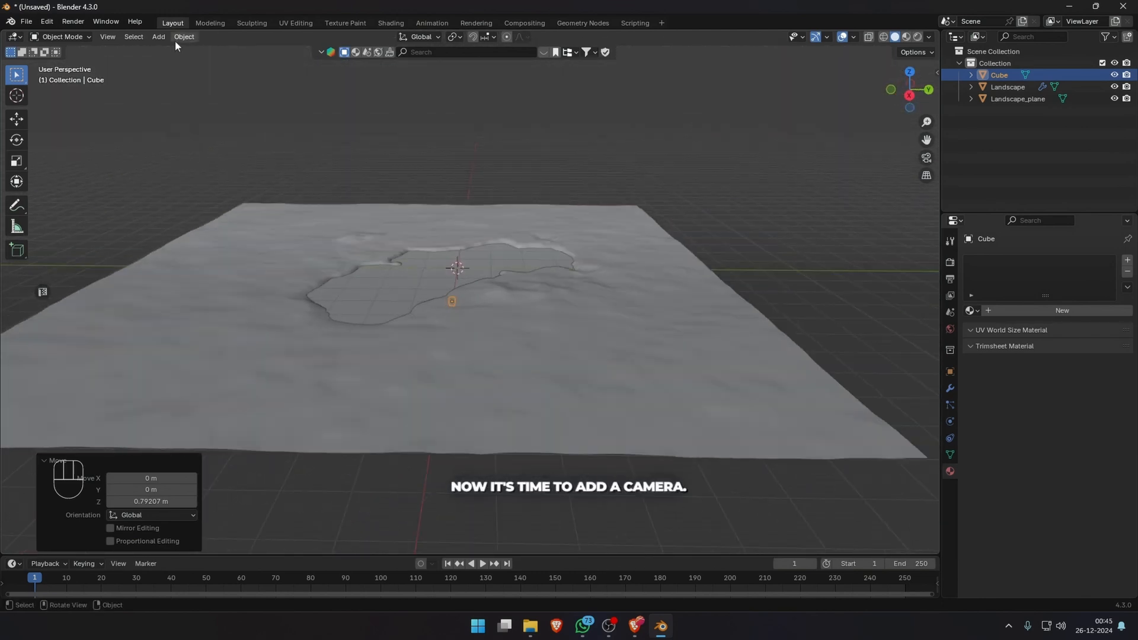
Add a camera to the scene and look through it.
{"action": "key", "text": "shift+a"}
{"action": "left_click", "coordinate": [178, 225]}
{"action": "key", "text": "KP_0"}
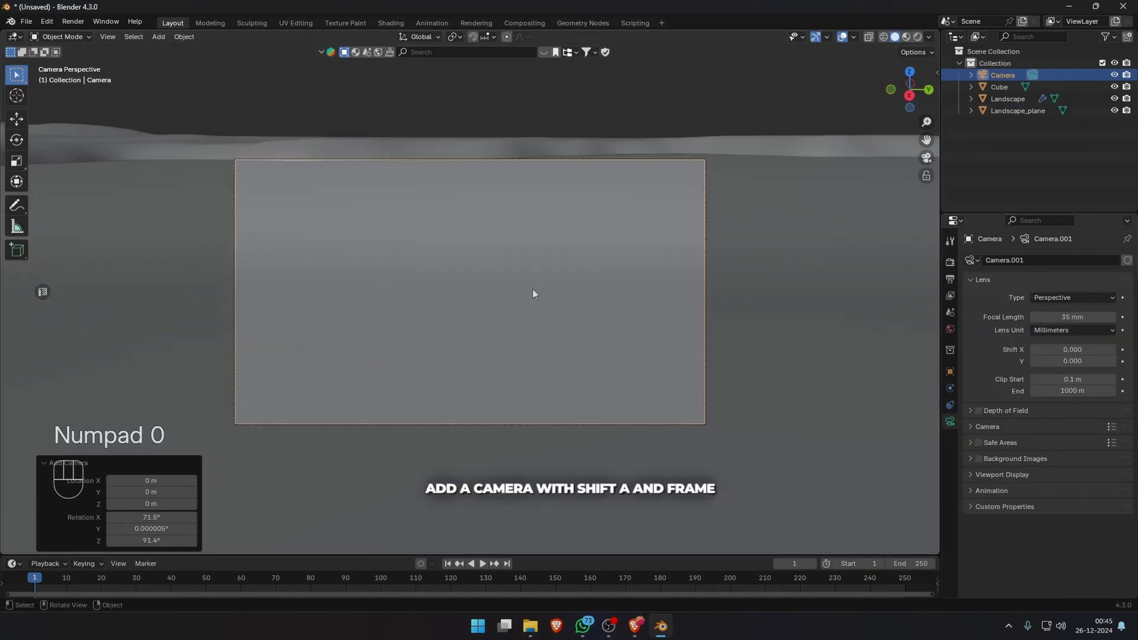
Frame the shot by walking the camera back and lowering it until the cube and lake are both in view.
{"action": "key", "text": "shift+grave"}
{"action": "key", "text": "s"}
{"action": "key", "text": "q"}
{"action": "key", "text": "q"}
{"action": "key", "text": "q"}
{"action": "key", "text": "q"}
{"action": "key", "text": "q"}
{"action": "key", "text": "q"}
{"action": "key", "text": "q"}
{"action": "key", "text": "q"}
{"action": "key", "text": "q"}
{"action": "key", "text": "q"}
{"action": "key", "text": "q"}
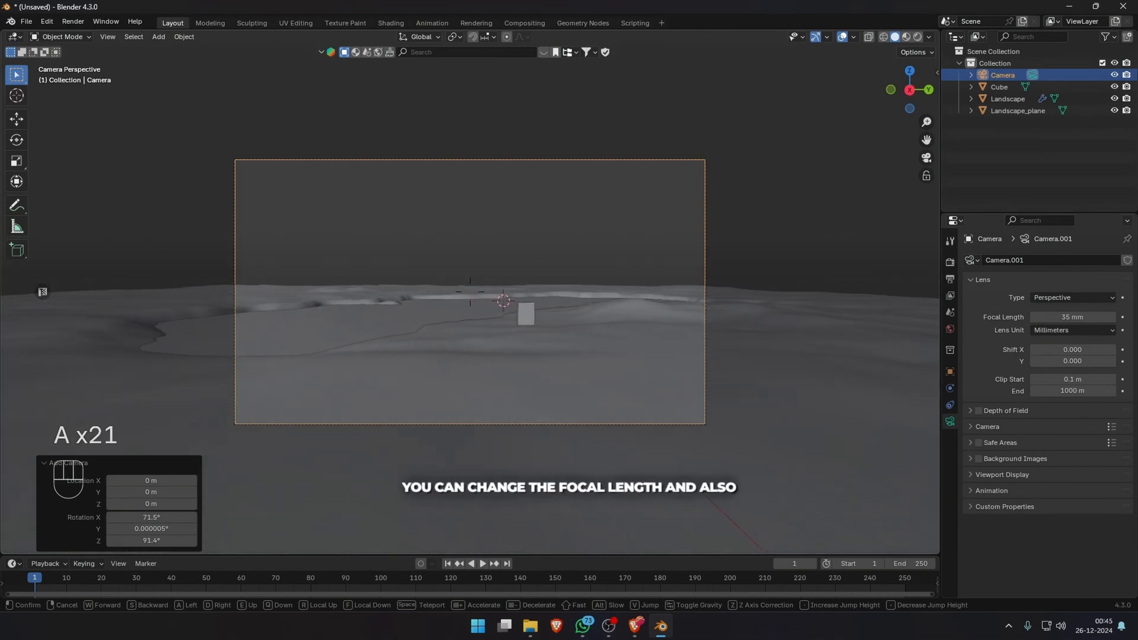
{"action": "key", "text": "q"}
{"action": "key", "text": "e"}
{"action": "left_click", "coordinate": [648, 253]}
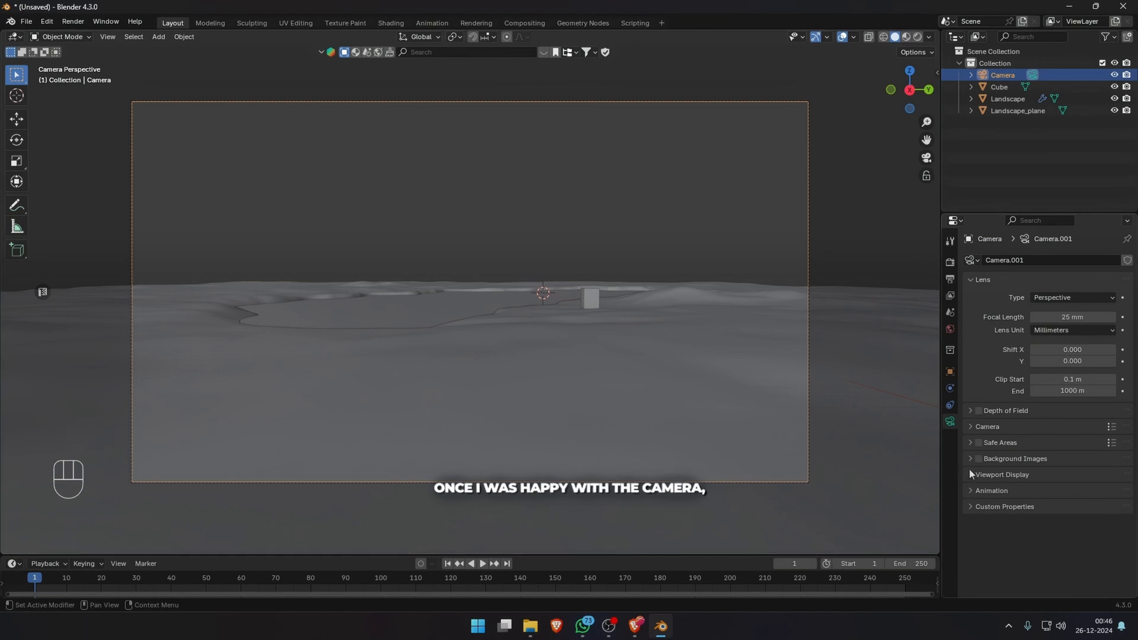
Turn on the camera's thirds composition guide and shift the camera about 0.92 m along Y.
{"action": "left_click", "coordinate": [970, 474]}
{"action": "scroll", "coordinate": [1037, 464], "scroll_direction": "down", "scroll_amount": 1}
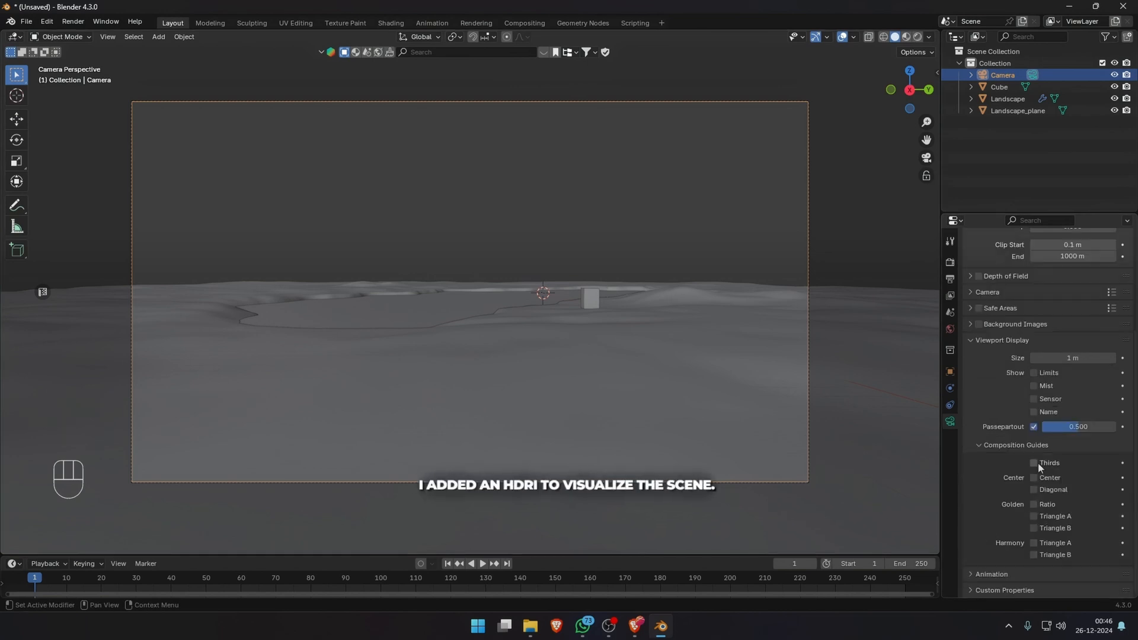
{"action": "left_click", "coordinate": [477, 392]}
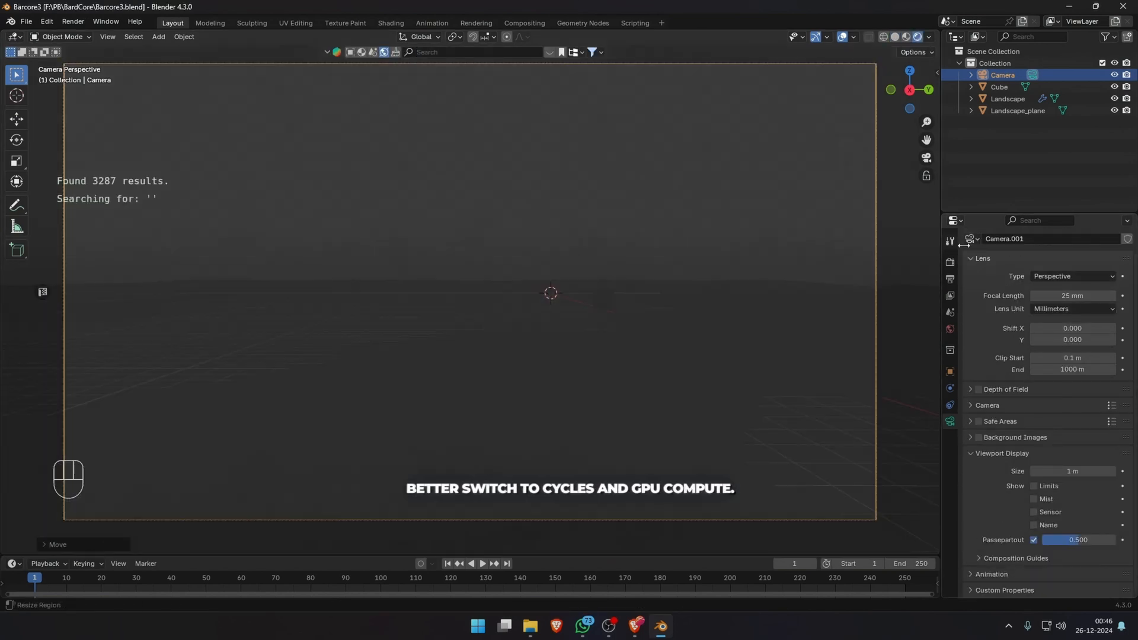
Set the render engine to Cycles and the device to GPU Compute.
{"action": "left_click", "coordinate": [950, 262]}
{"action": "left_click", "coordinate": [1061, 240]}
{"action": "left_click", "coordinate": [1053, 279]}
{"action": "left_click", "coordinate": [1056, 296]}
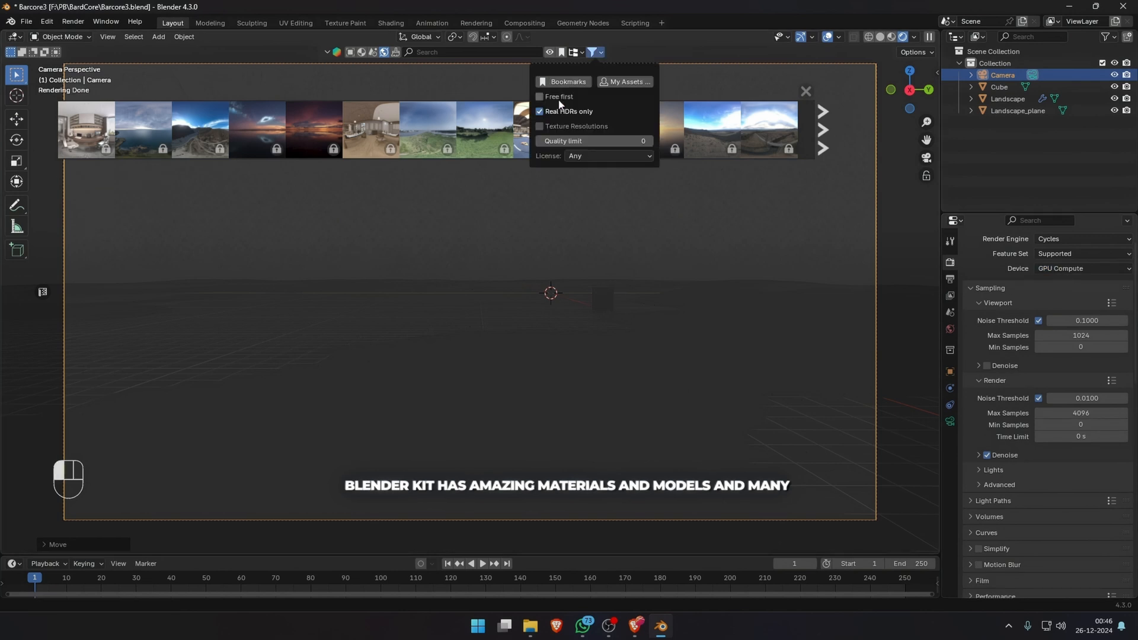
Add the Rosendal Park Sunset Pure Sky HDRI from BlenderKit as the world and rotate it to 77.1° about Z.
{"action": "left_click", "coordinate": [577, 88]}
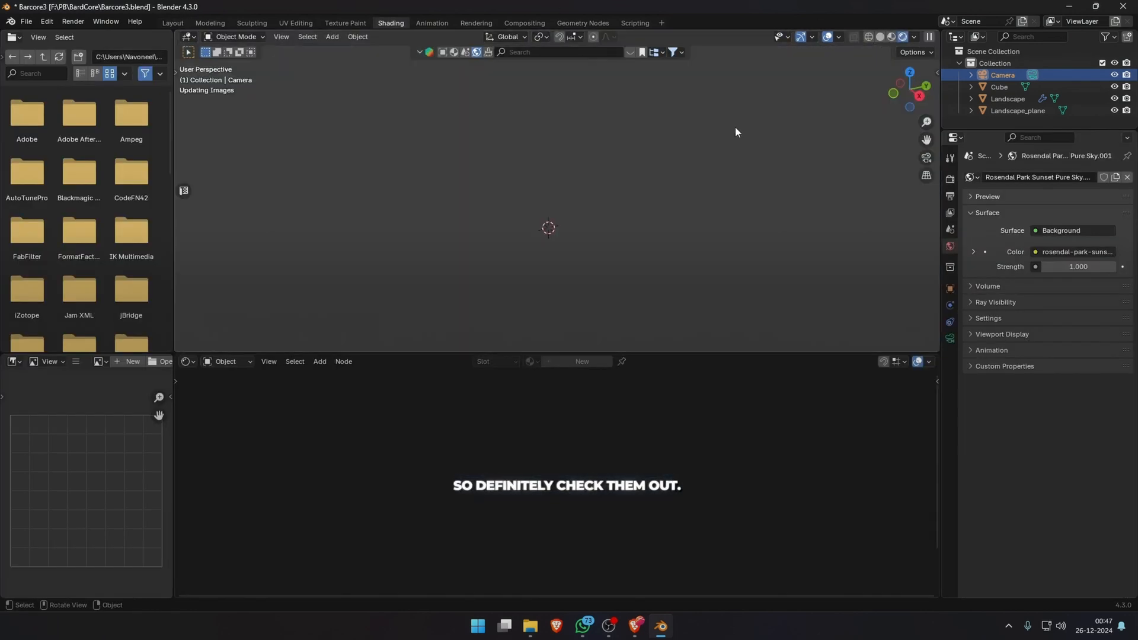
{"action": "scroll", "coordinate": [515, 484], "scroll_direction": "up", "scroll_amount": 2}
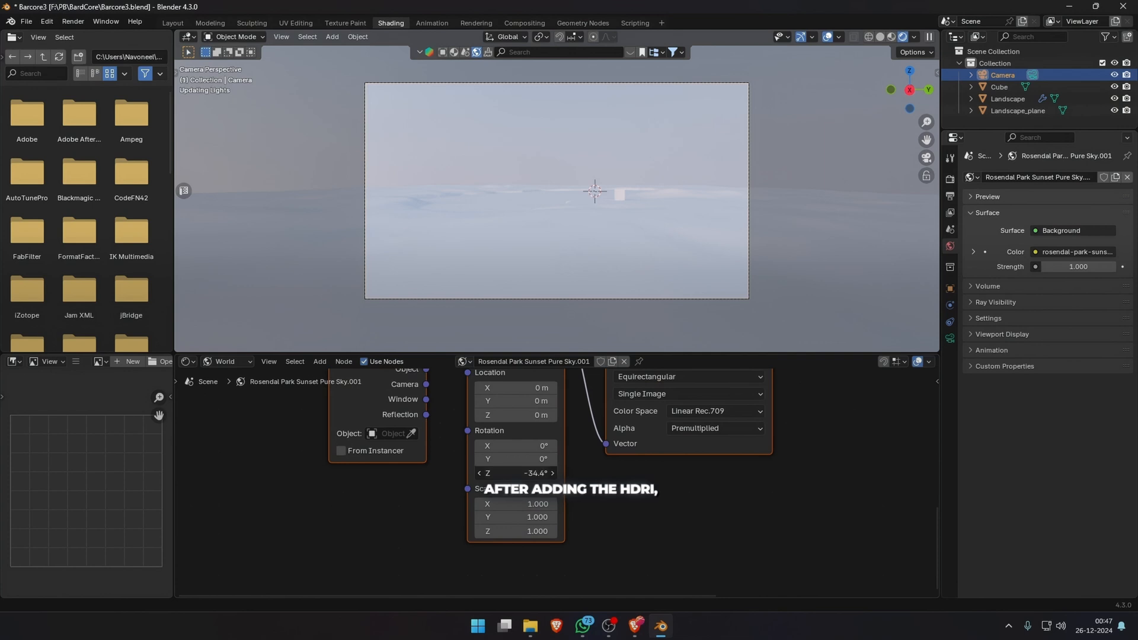
{"action": "left_click_drag", "start_coordinate": [515, 473], "coordinate": [563, 473]}
{"action": "double_click", "coordinate": [525, 473]}
{"action": "type", "text": "0.2d"}
{"action": "key", "text": "Return"}
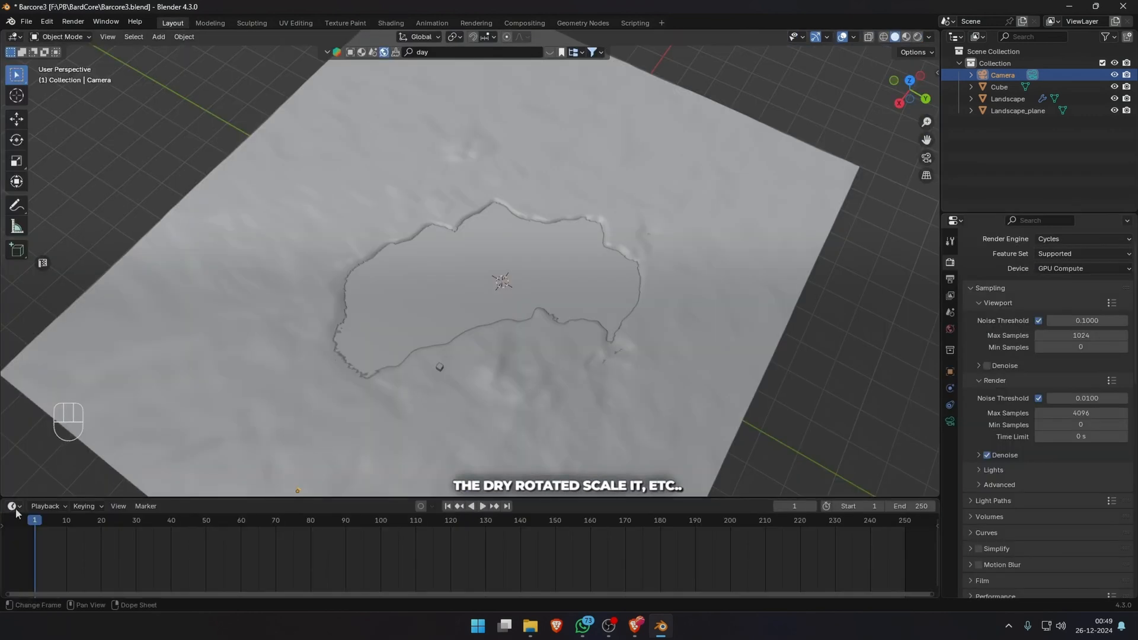
Turn the timeline area into an enlarged Asset Browser and browse the ASSETS-plant_library_for_b3.3+ library.
{"action": "left_click", "coordinate": [13, 507]}
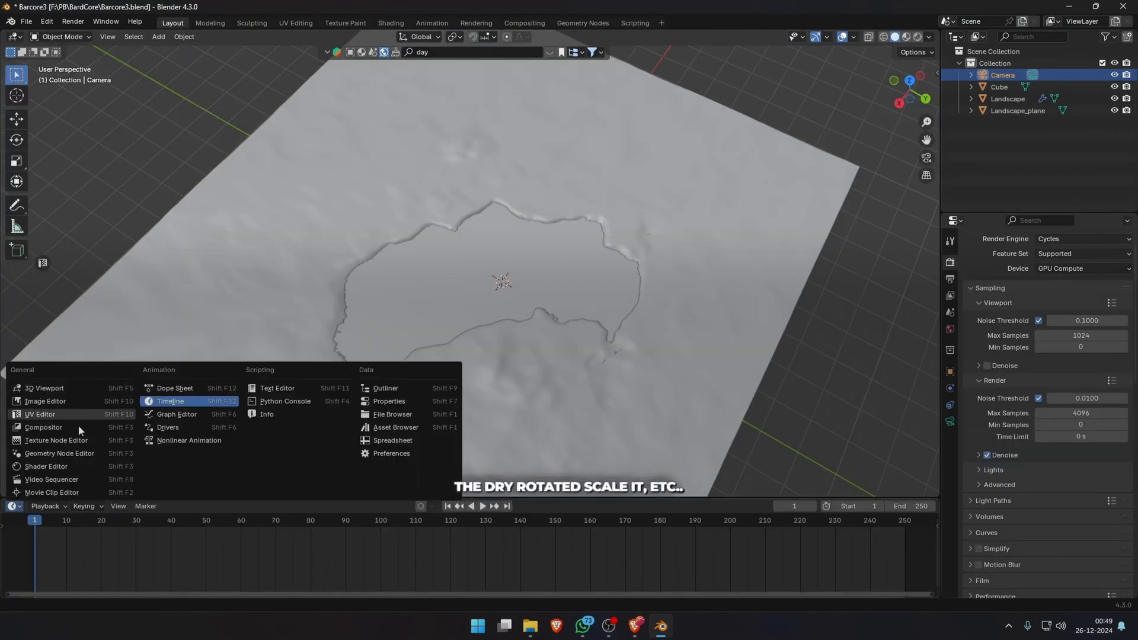
{"action": "left_click", "coordinate": [404, 427]}
{"action": "left_click_drag", "start_coordinate": [113, 499], "coordinate": [115, 428]}
{"action": "left_click", "coordinate": [67, 455]}
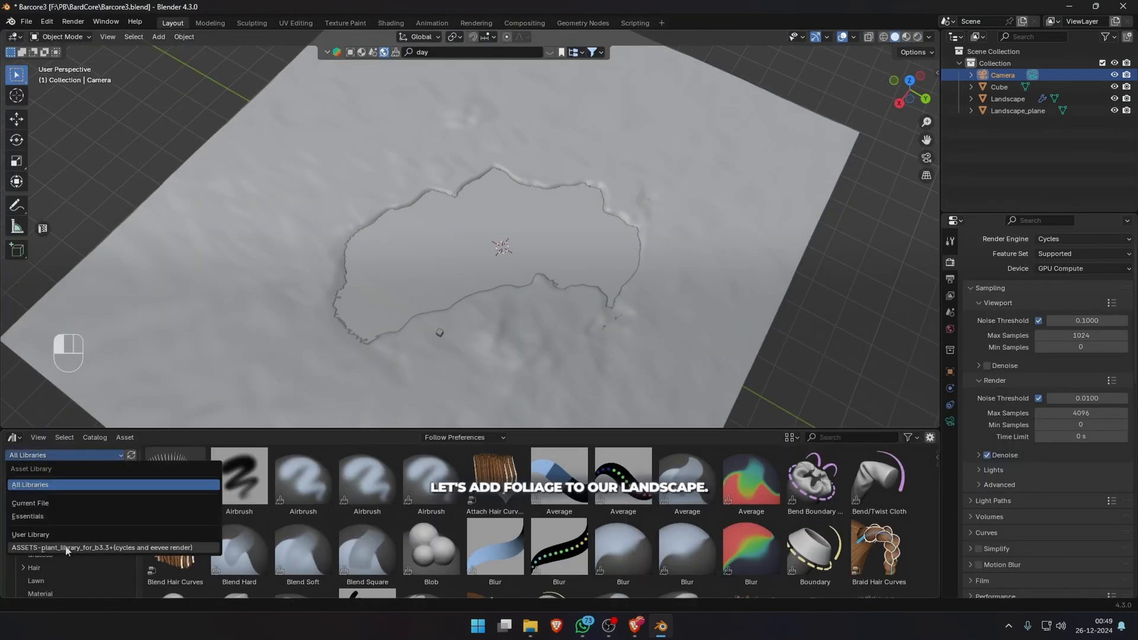
{"action": "left_click", "coordinate": [69, 548]}
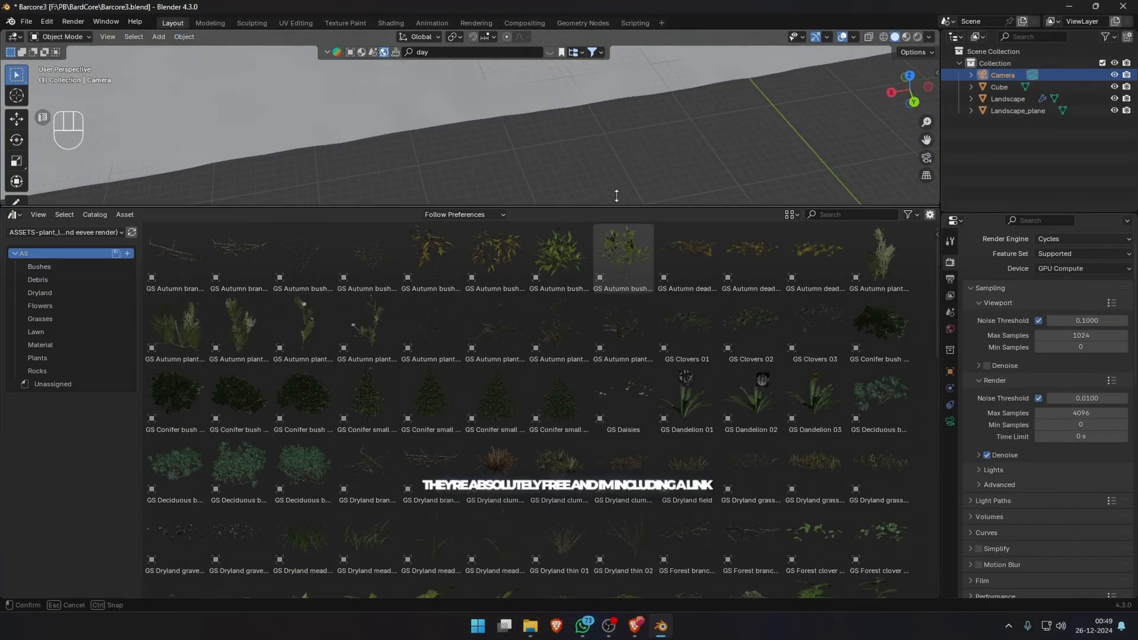
{"action": "left_click_drag", "start_coordinate": [612, 189], "coordinate": [612, 45]}
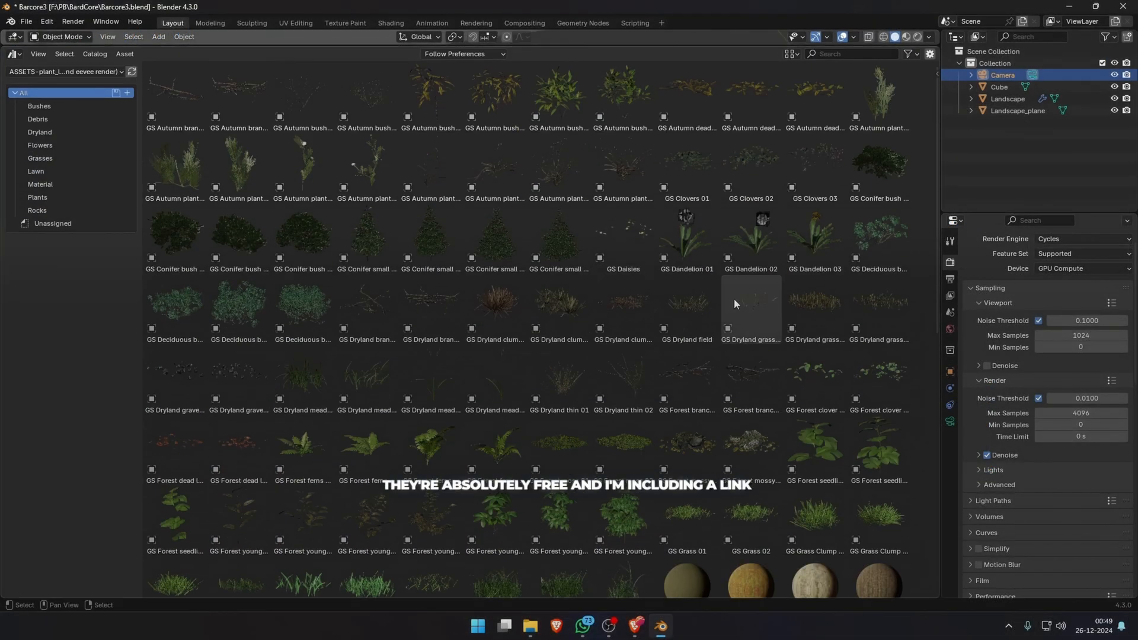
{"action": "scroll", "coordinate": [731, 323], "scroll_direction": "down", "scroll_amount": 2}
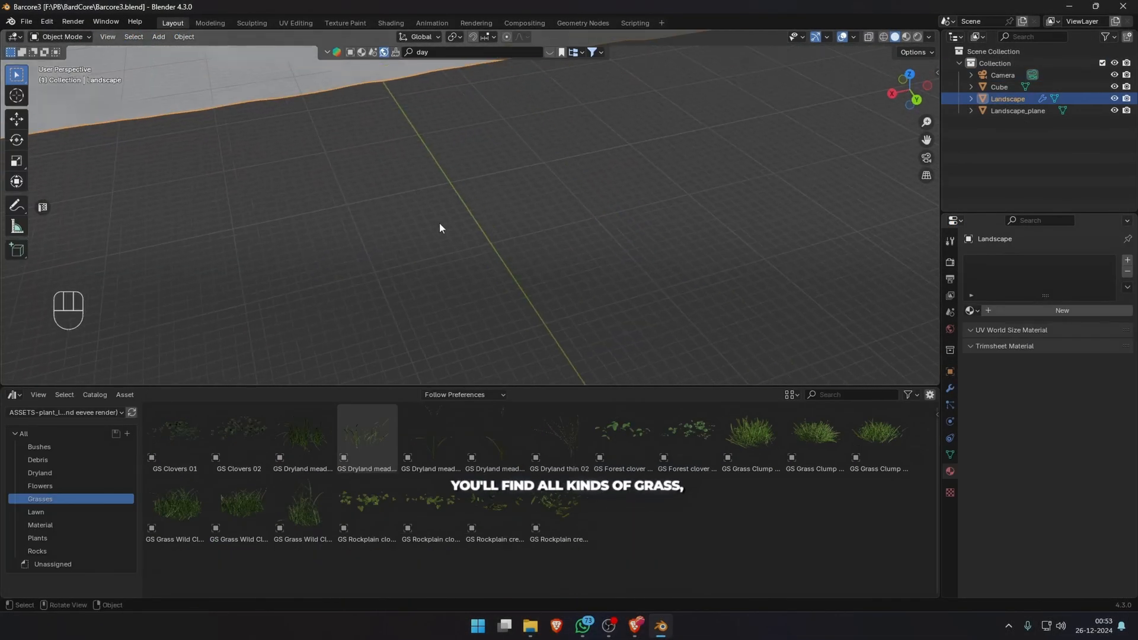
Bring the GS Dryland meadow 02 grass asset into the scene and isolate it for inspection.
{"action": "left_click_drag", "start_coordinate": [367, 435], "coordinate": [419, 173]}
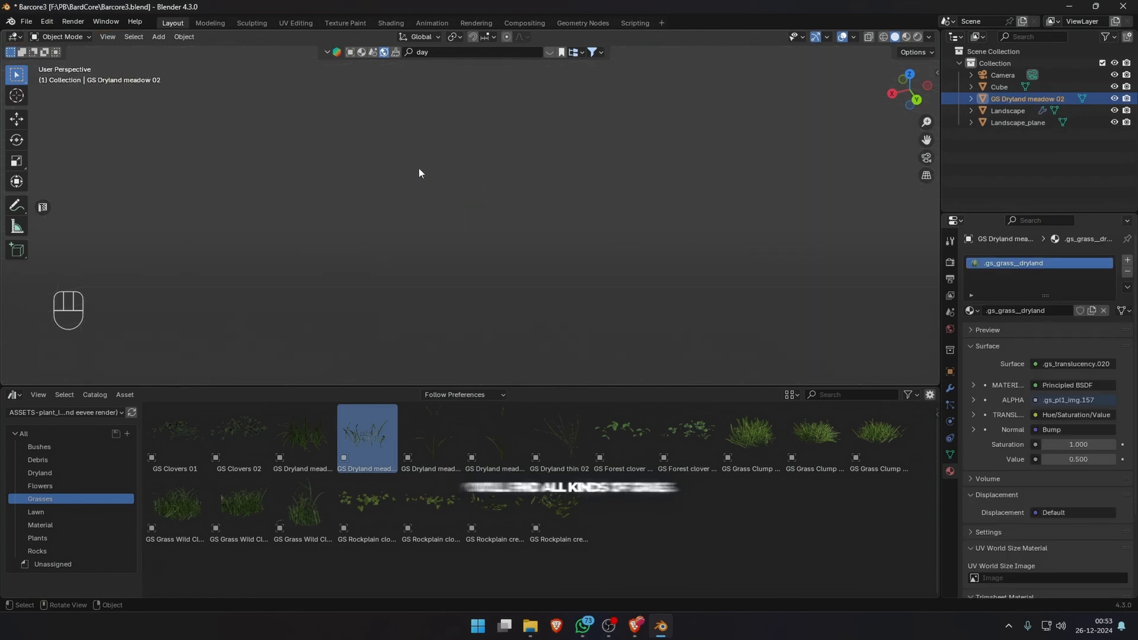
{"action": "middle_click_drag", "start_coordinate": [615, 235], "coordinate": [574, 221]}
{"action": "scroll", "coordinate": [575, 221], "scroll_direction": "down", "scroll_amount": 2}
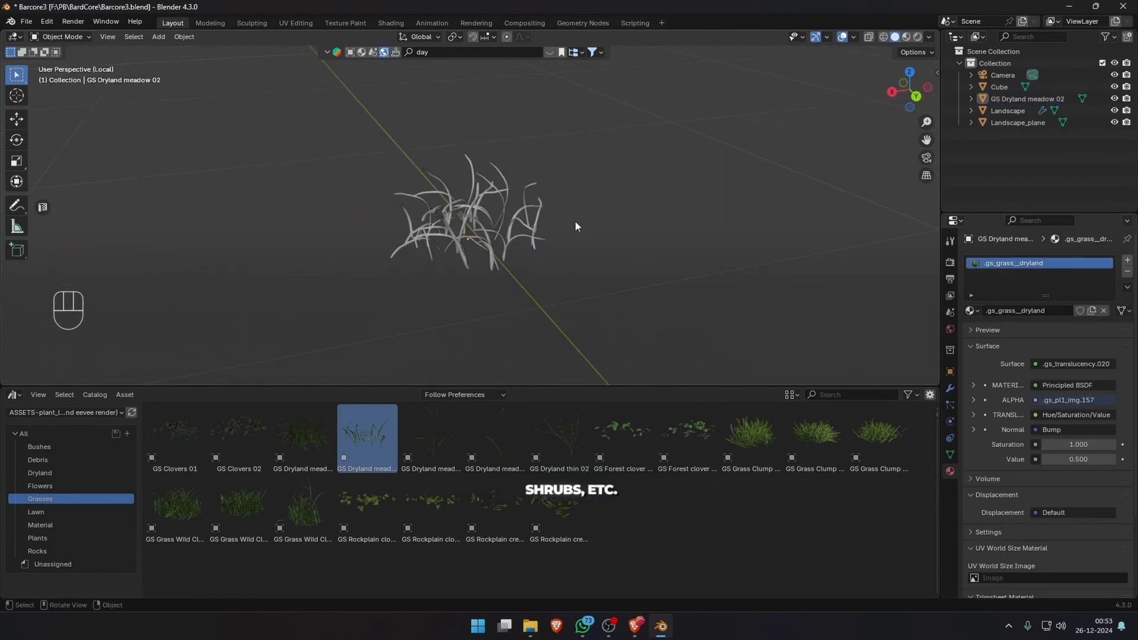
Turn on the viewport statistics and reduce the grass clump's geometry with a Decimate modifier at a low ratio.
{"action": "left_click", "coordinate": [950, 388]}
{"action": "left_click", "coordinate": [854, 37]}
{"action": "left_click", "coordinate": [780, 131]}
{"action": "left_click", "coordinate": [1058, 261]}
{"action": "type", "text": "dec"}
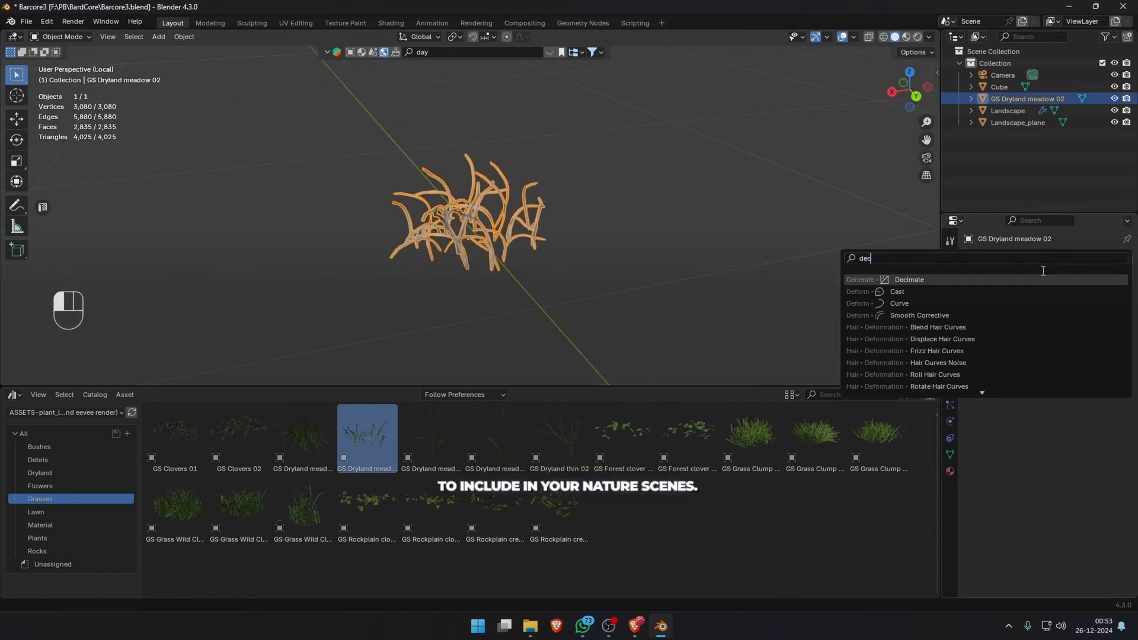
{"action": "key", "text": "Return"}
{"action": "double_click", "coordinate": [1075, 313]}
{"action": "type", "text": "."}
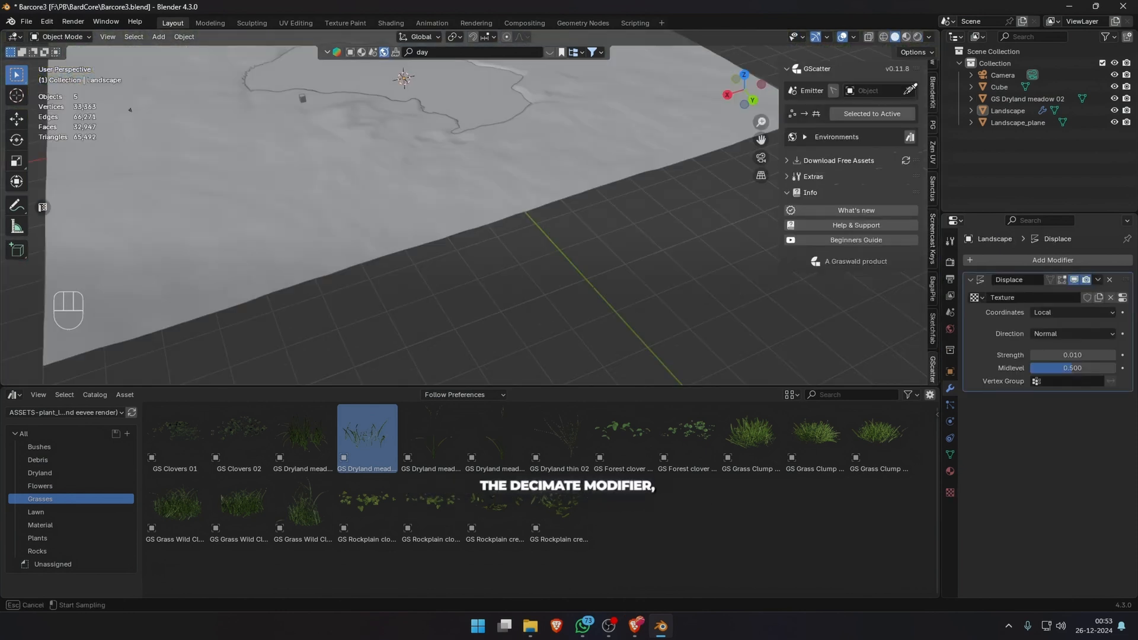
Scatter the GS Dryland meadow 02 grass over the Landscape with GScatter and preview it rendered through the camera.
{"action": "left_click", "coordinate": [1007, 111]}
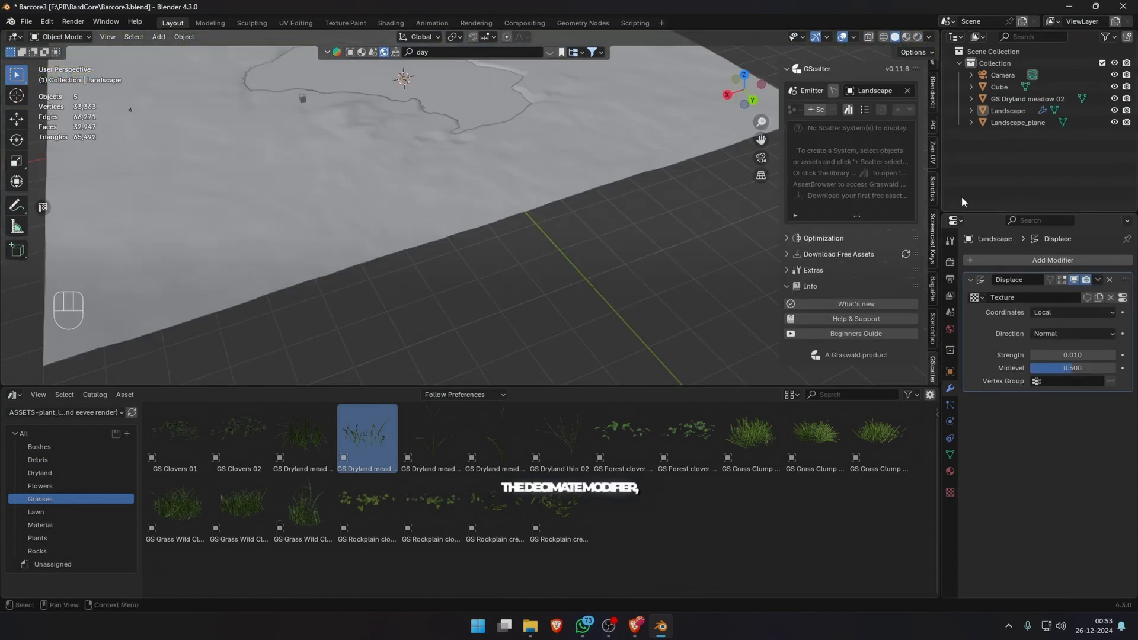
{"action": "left_click", "coordinate": [816, 109]}
{"action": "key", "text": "KP_0"}
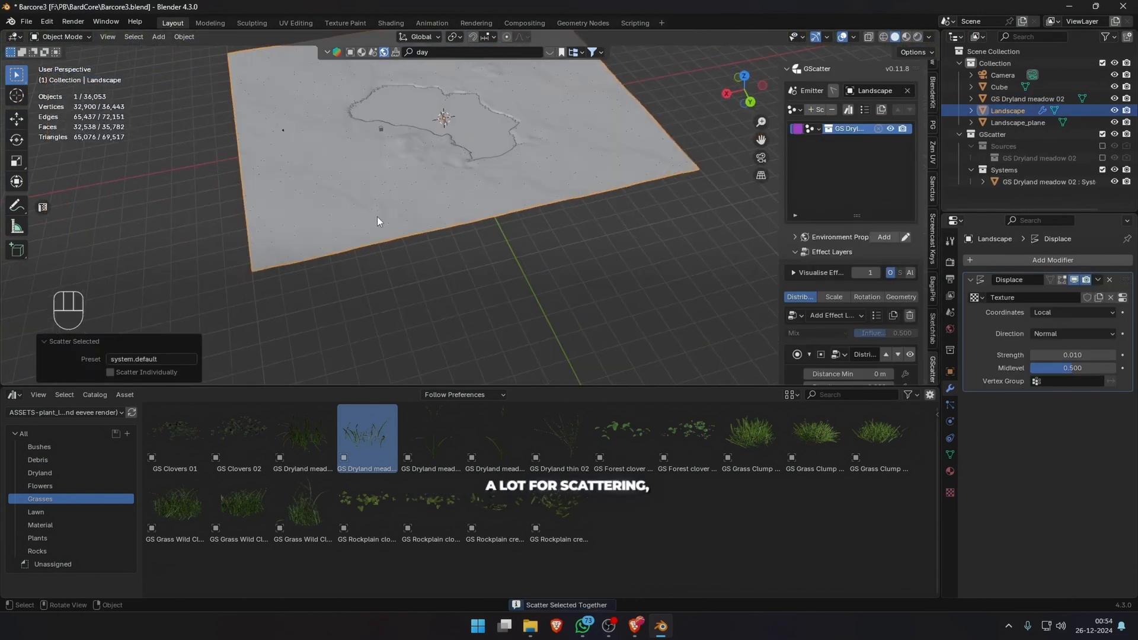
{"action": "middle_click_drag", "start_coordinate": [397, 257], "coordinate": [373, 156], "text": "shift"}
{"action": "left_click", "coordinate": [918, 36]}
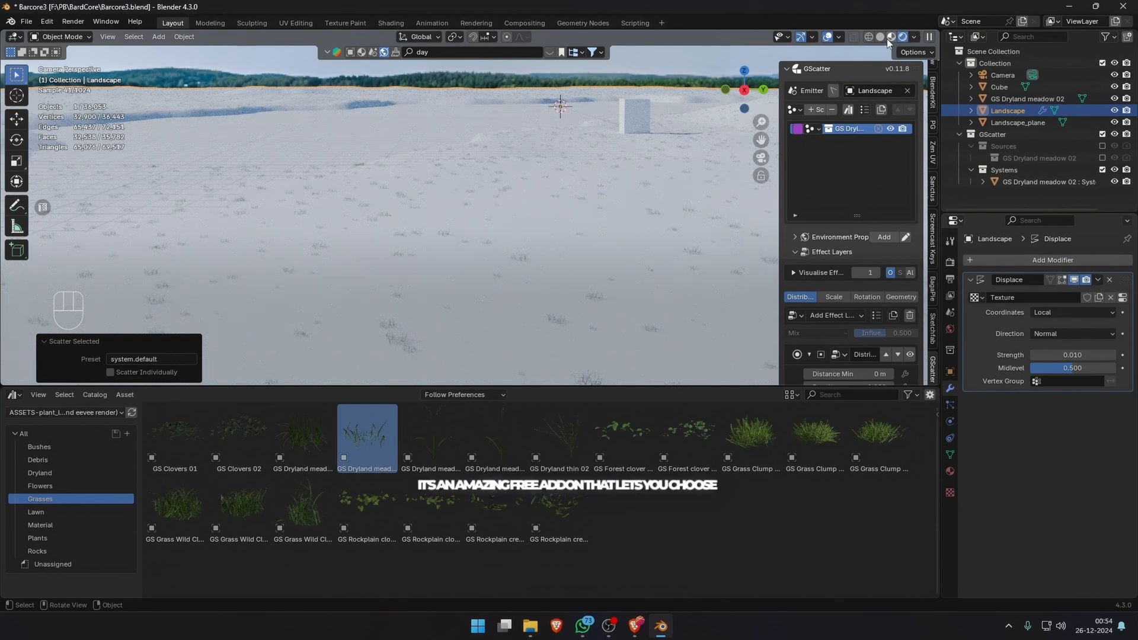
Return to solid shading and add a Weight Mask layer to the grass's distribution effects in GScatter.
{"action": "left_click", "coordinate": [893, 37]}
{"action": "scroll", "coordinate": [846, 283], "scroll_direction": "down", "scroll_amount": 3}
{"action": "left_click", "coordinate": [835, 244]}
{"action": "left_click", "coordinate": [948, 406]}
{"action": "middle_click_drag", "start_coordinate": [616, 207], "coordinate": [494, 311]}
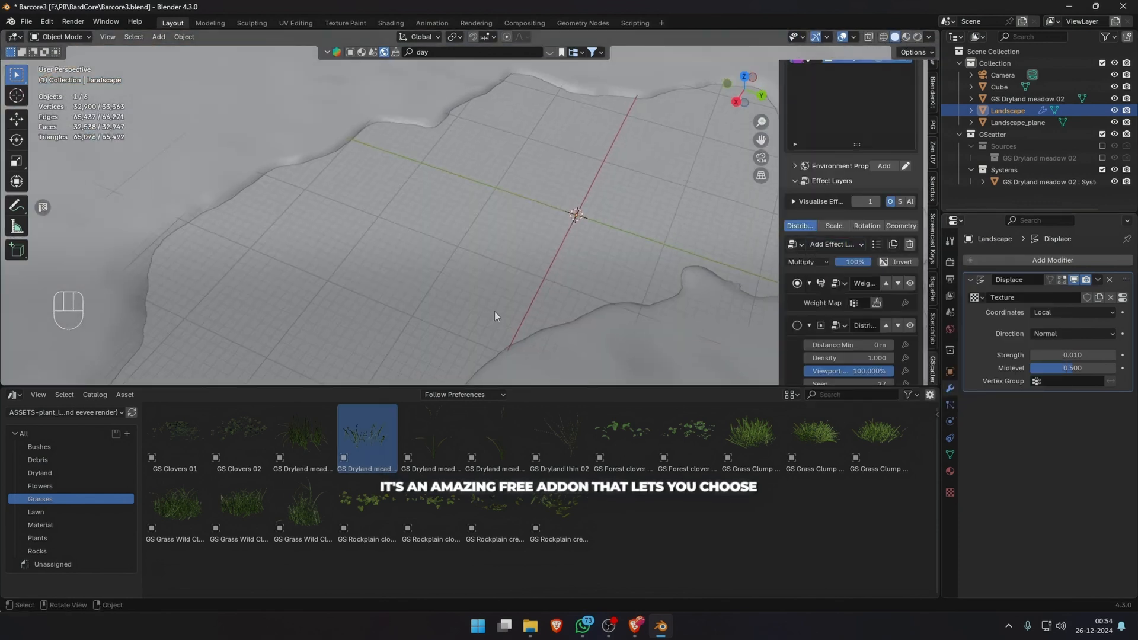
{"action": "scroll", "coordinate": [495, 311], "scroll_direction": "down", "scroll_amount": 5}
{"action": "middle_click_drag", "start_coordinate": [501, 255], "coordinate": [620, 240], "text": "shift"}
{"action": "scroll", "coordinate": [875, 135], "scroll_direction": "up", "scroll_amount": 3}
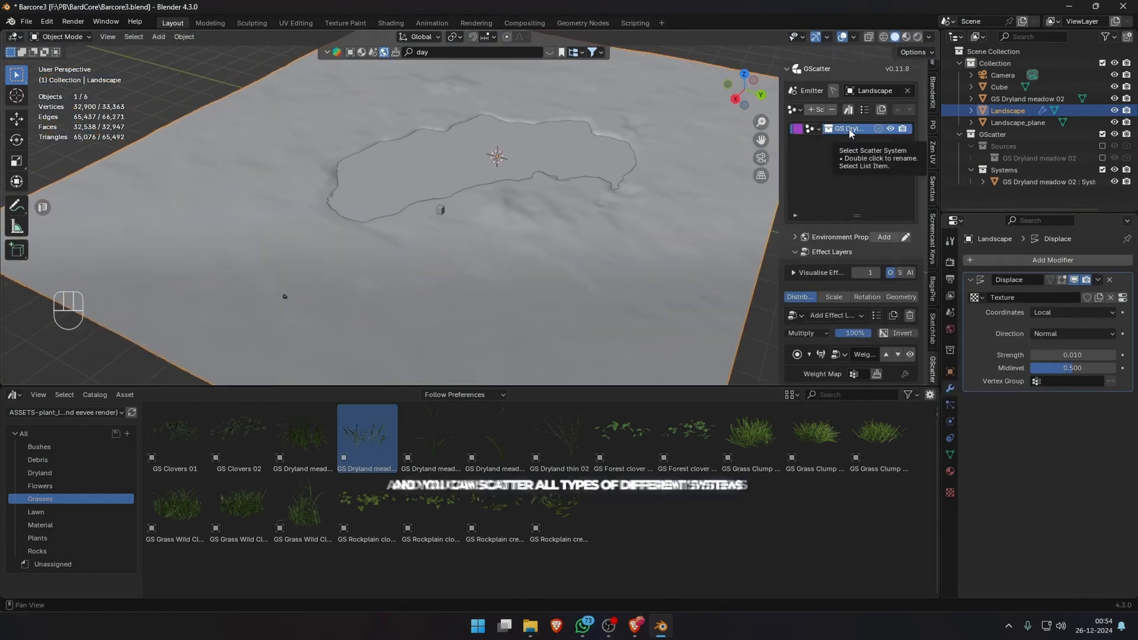
Enter weight painting on the Landscape and create a vertex group named Dry Grass.
{"action": "left_click", "coordinate": [67, 103]}
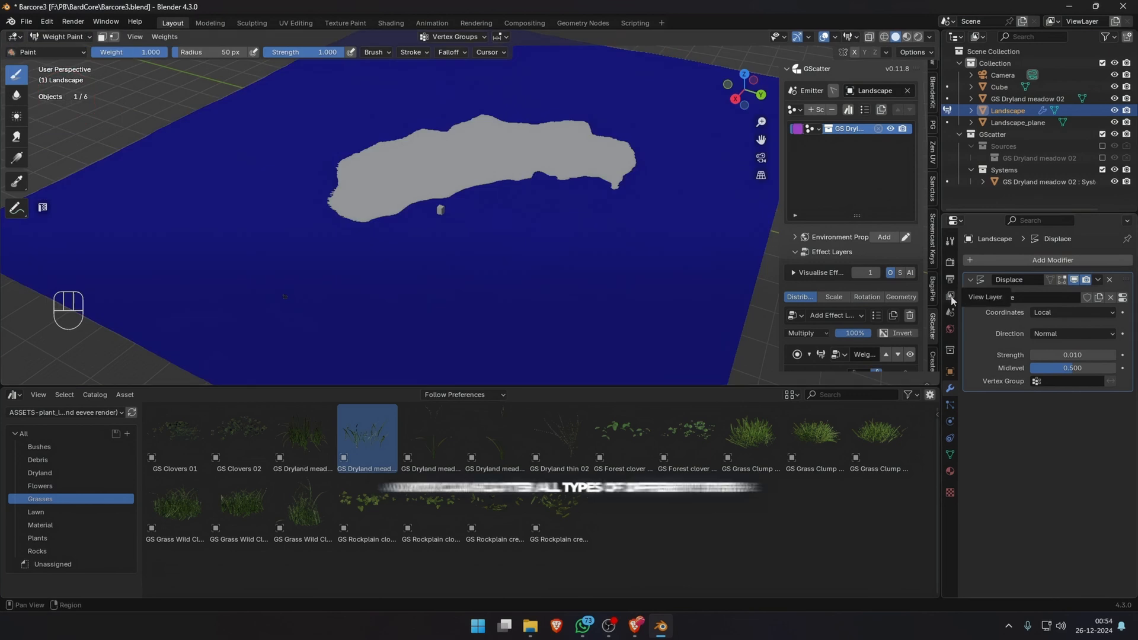
{"action": "left_click", "coordinate": [950, 454]}
{"action": "left_click", "coordinate": [1122, 297]}
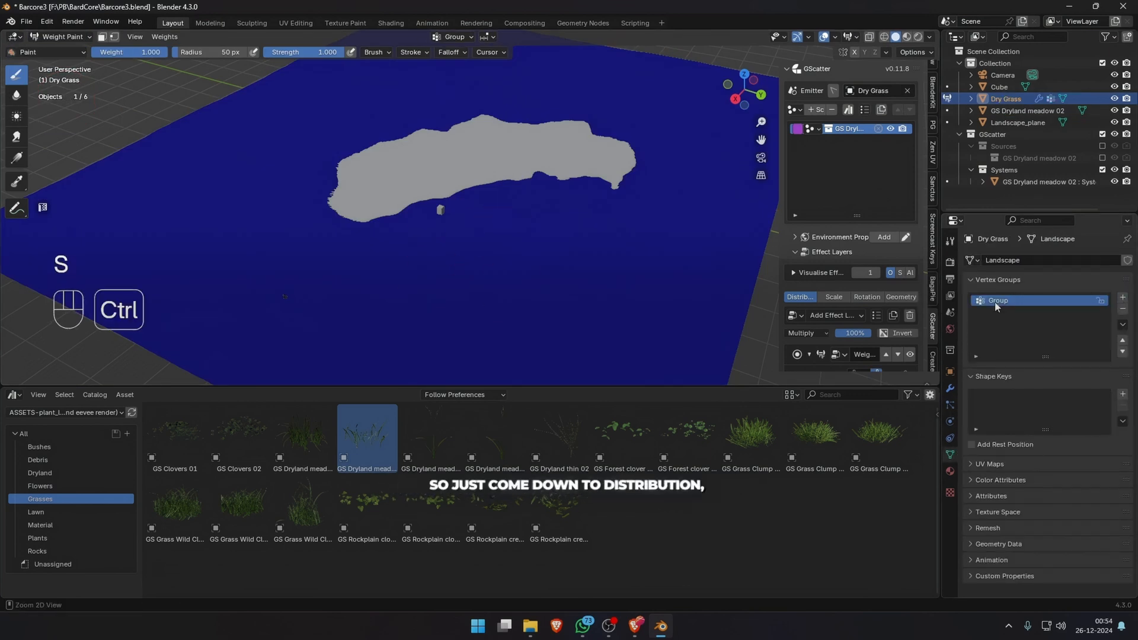
{"action": "key", "text": "ctrl+z"}
{"action": "double_click", "coordinate": [1037, 301]}
{"action": "type", "text": "Dry Grass"}
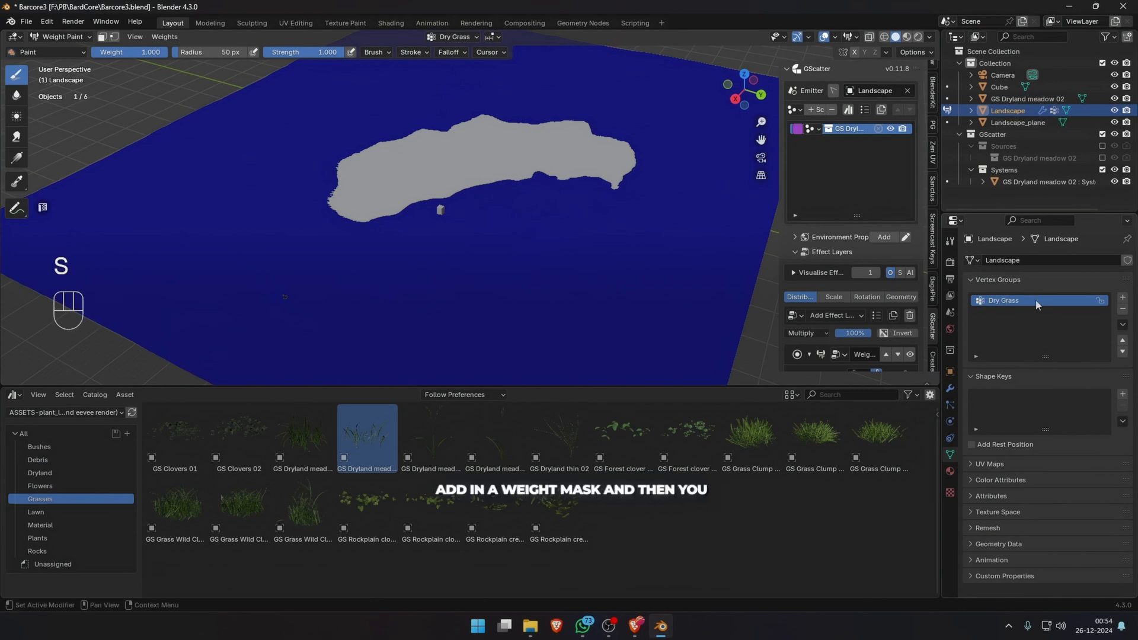
Paint full Dry Grass weight along the camera frame's bounds and in scattered patches across the landscape.
{"action": "key", "text": "KP_0"}
{"action": "mouse_move", "coordinate": [215, 241]}
{"action": "left_mouse_down"}
{"action": "mouse_move", "coordinate": [198, 275]}
{"action": "mouse_move", "coordinate": [497, 296]}
{"action": "mouse_move", "coordinate": [720, 163]}
{"action": "left_mouse_up"}
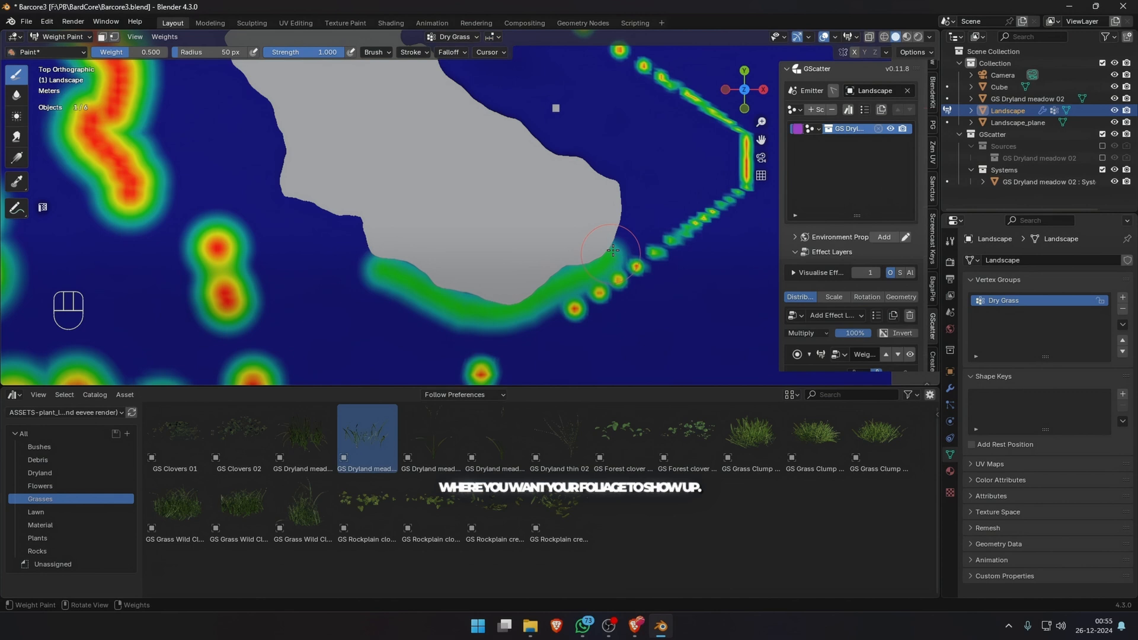
{"action": "left_click_drag", "start_coordinate": [640, 266], "coordinate": [449, 175]}
{"action": "middle_click_drag", "start_coordinate": [292, 321], "coordinate": [263, 147], "text": "shift"}
{"action": "left_click_drag", "start_coordinate": [262, 147], "coordinate": [383, 332]}
{"action": "middle_click_drag", "start_coordinate": [382, 331], "coordinate": [412, 71], "text": "shift"}
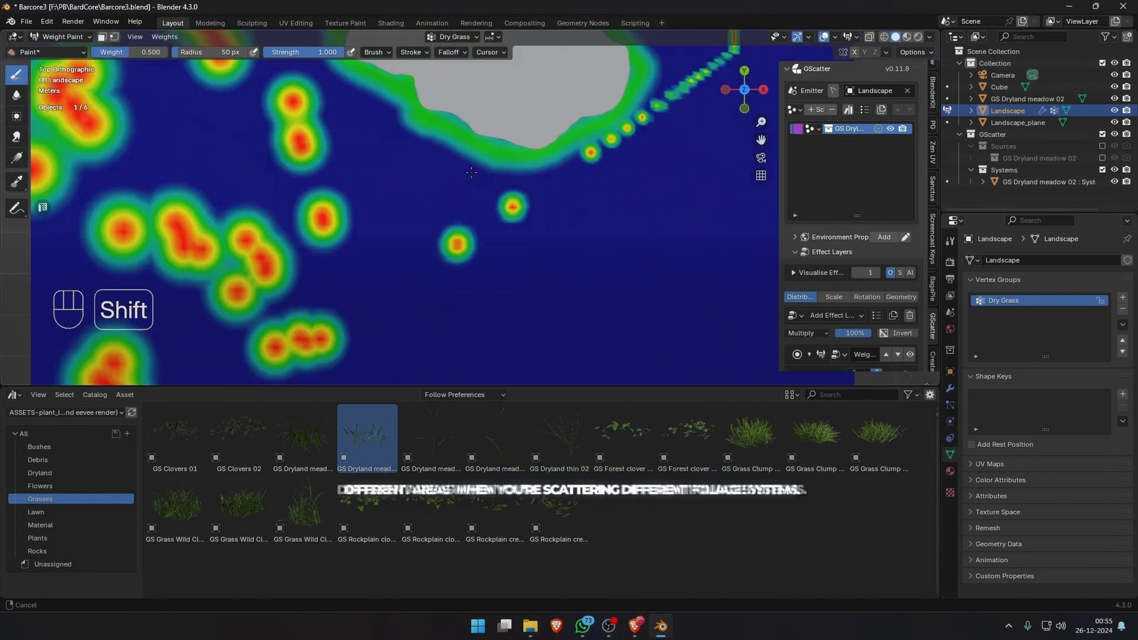
Paint Dry Grass at weight 0.5 from above, filling the land around the lake inside the marked camera bounds.
{"action": "scroll", "coordinate": [450, 228], "scroll_direction": "down", "scroll_amount": 3}
{"action": "left_click_drag", "start_coordinate": [584, 166], "coordinate": [291, 308]}
{"action": "middle_click_drag", "start_coordinate": [584, 66], "coordinate": [643, 279], "text": "shift"}
{"action": "left_click_drag", "start_coordinate": [643, 252], "coordinate": [368, 71]}
{"action": "scroll", "coordinate": [368, 71], "scroll_direction": "down", "scroll_amount": 1}
{"action": "middle_click_drag", "start_coordinate": [368, 71], "coordinate": [516, 110], "text": "shift"}
{"action": "middle_click_drag", "start_coordinate": [439, 338], "coordinate": [451, 128], "text": "shift"}
{"action": "left_click_drag", "start_coordinate": [509, 349], "coordinate": [428, 287]}
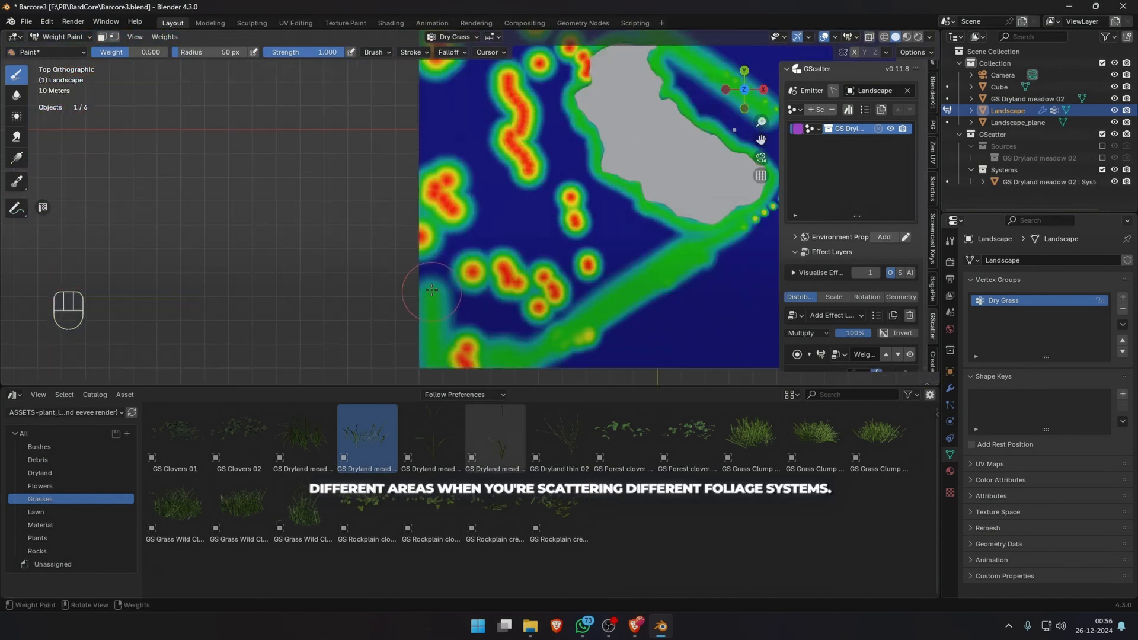
{"action": "middle_click_drag", "start_coordinate": [428, 119], "coordinate": [428, 303], "text": "shift"}
{"action": "mouse_move", "coordinate": [431, 261]}
{"action": "left_mouse_down"}
{"action": "mouse_move", "coordinate": [474, 151]}
{"action": "mouse_move", "coordinate": [498, 328]}
{"action": "left_mouse_up"}
{"action": "left_click_drag", "start_coordinate": [495, 242], "coordinate": [595, 260]}
{"action": "mouse_move", "coordinate": [596, 260]}
{"action": "middle_mouse_down", "text": "shift"}
{"action": "mouse_move", "coordinate": [584, 198]}
{"action": "mouse_move", "coordinate": [622, 249]}
{"action": "middle_mouse_up", "text": "shift"}
{"action": "left_click_drag", "start_coordinate": [622, 248], "coordinate": [718, 178]}
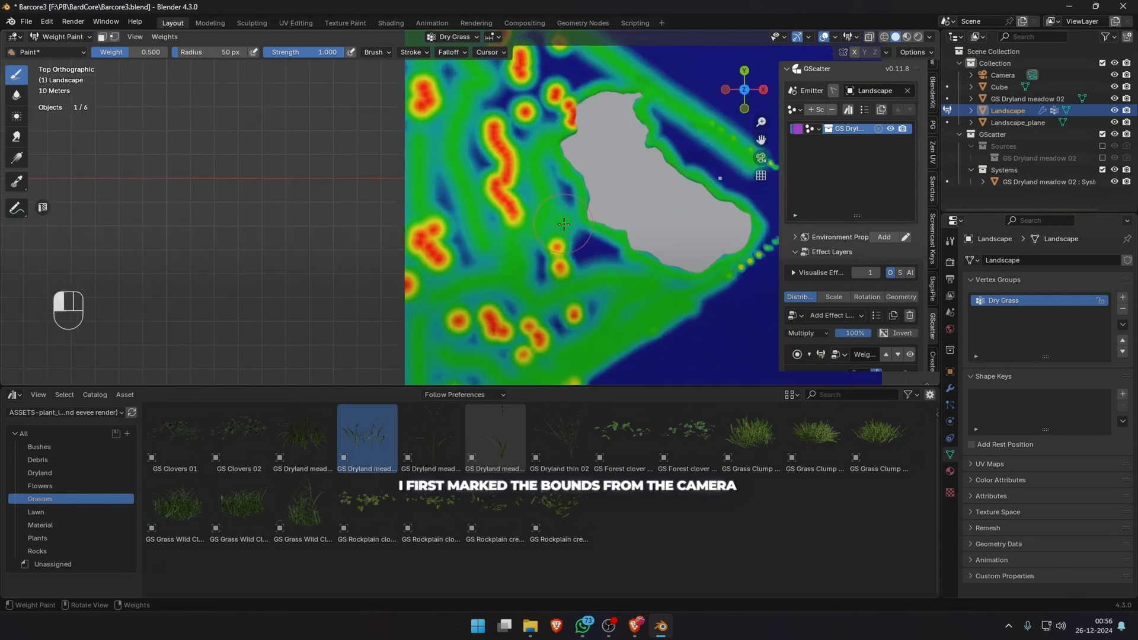
{"action": "mouse_move", "coordinate": [719, 178]}
{"action": "middle_mouse_down", "text": "shift"}
{"action": "mouse_move", "coordinate": [610, 248]}
{"action": "mouse_move", "coordinate": [596, 340]}
{"action": "middle_mouse_up", "text": "shift"}
{"action": "scroll", "coordinate": [673, 267], "scroll_direction": "up", "scroll_amount": 5}
{"action": "left_click_drag", "start_coordinate": [570, 237], "coordinate": [456, 184]}
{"action": "scroll", "coordinate": [456, 184], "scroll_direction": "down", "scroll_amount": 3}
{"action": "left_click_drag", "start_coordinate": [356, 184], "coordinate": [301, 99]}
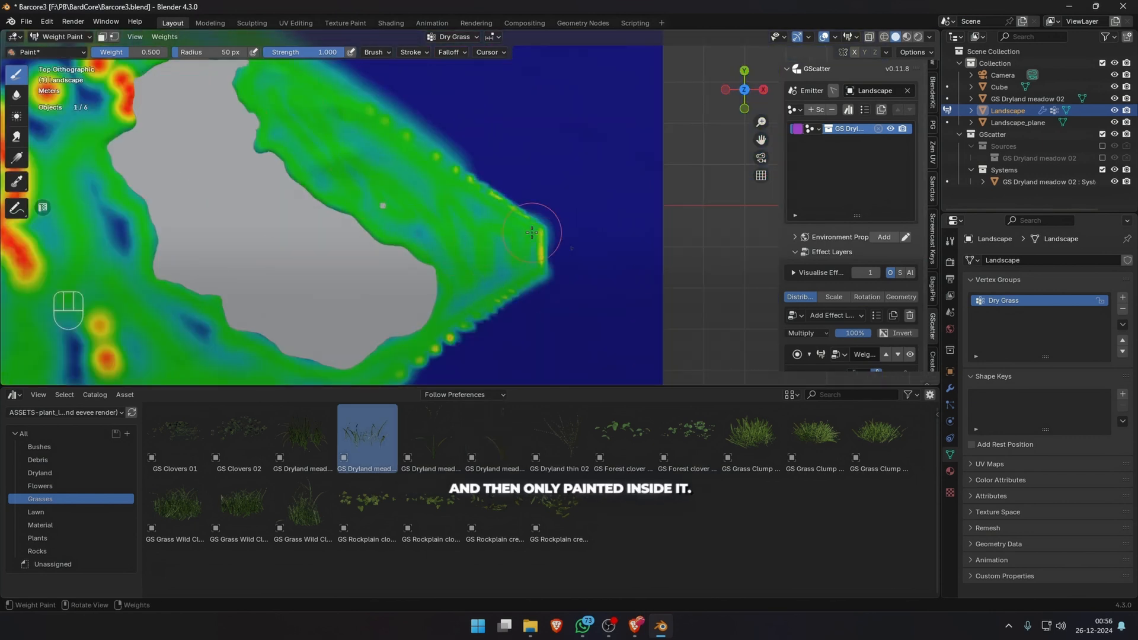
Leave weight painting and assign the Dry Grass vertex group as the weight map of the grass's distribution mask.
{"action": "scroll", "coordinate": [332, 208], "scroll_direction": "down", "scroll_amount": 3}
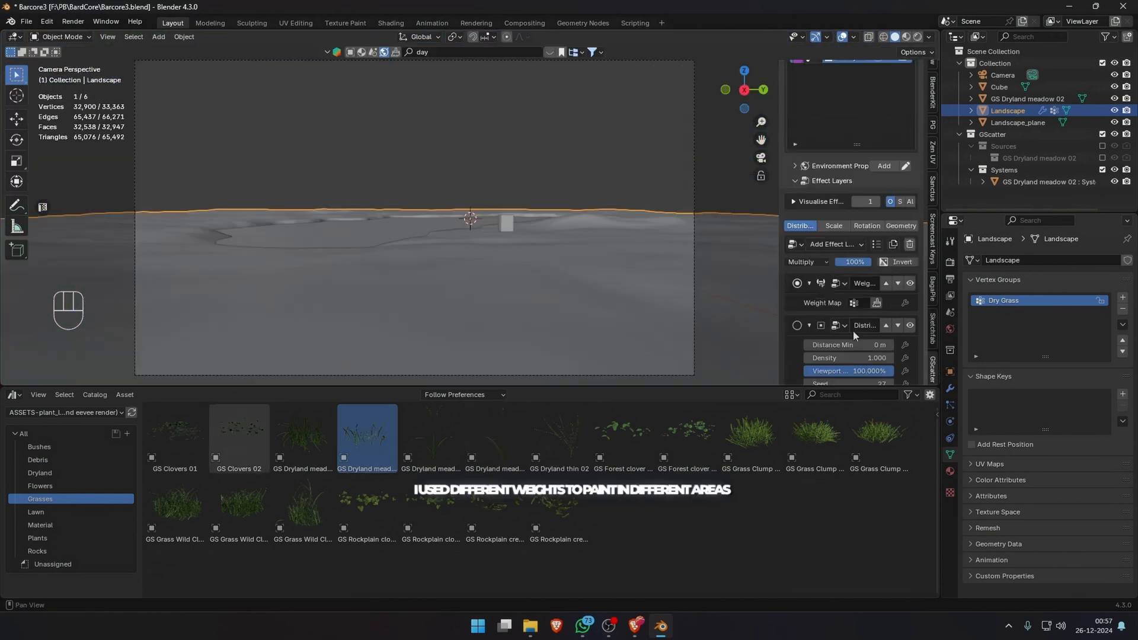
{"action": "middle_click_drag", "start_coordinate": [522, 237], "coordinate": [457, 298]}
{"action": "scroll", "coordinate": [457, 298], "scroll_direction": "down", "scroll_amount": 5}
{"action": "scroll", "coordinate": [652, 154], "scroll_direction": "up", "scroll_amount": 6}
{"action": "key", "text": "KP_0"}
{"action": "scroll", "coordinate": [827, 261], "scroll_direction": "down", "scroll_amount": 1}
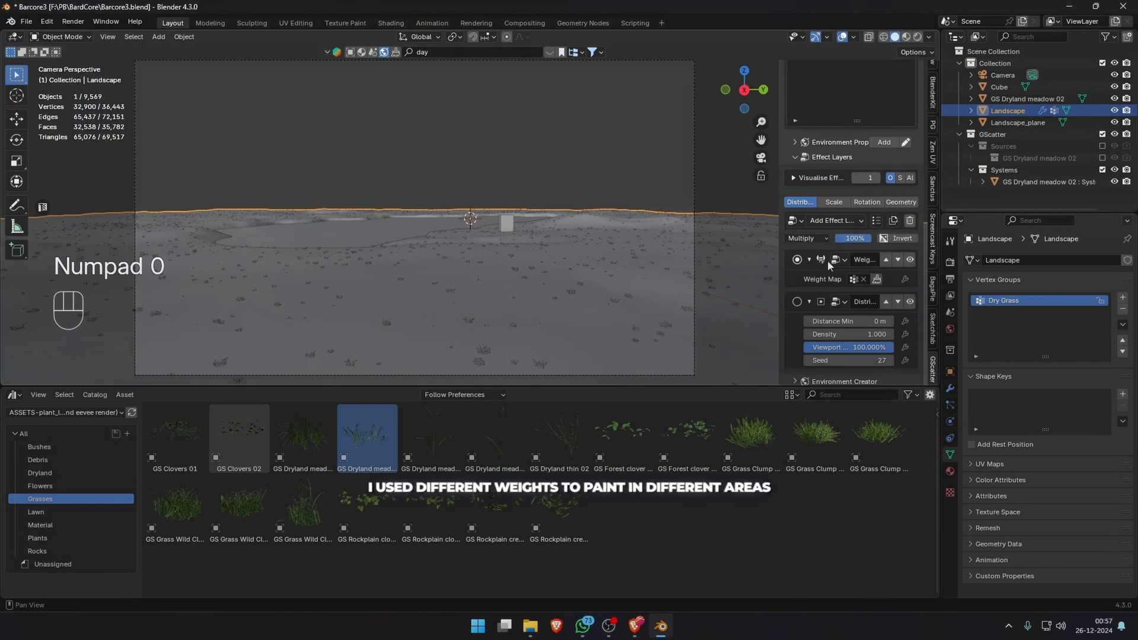
{"action": "mouse_move", "coordinate": [847, 279]}
{"action": "left_mouse_down"}
{"action": "mouse_move", "coordinate": [883, 280]}
{"action": "mouse_move", "coordinate": [860, 277]}
{"action": "left_mouse_up"}
Adjust the scattered grass's scale and try a Musgrave mask layer in its scale effects, tuning the color ramp.
{"action": "scroll", "coordinate": [521, 308], "scroll_direction": "up", "scroll_amount": 6}
{"action": "scroll", "coordinate": [823, 190], "scroll_direction": "down", "scroll_amount": 4}
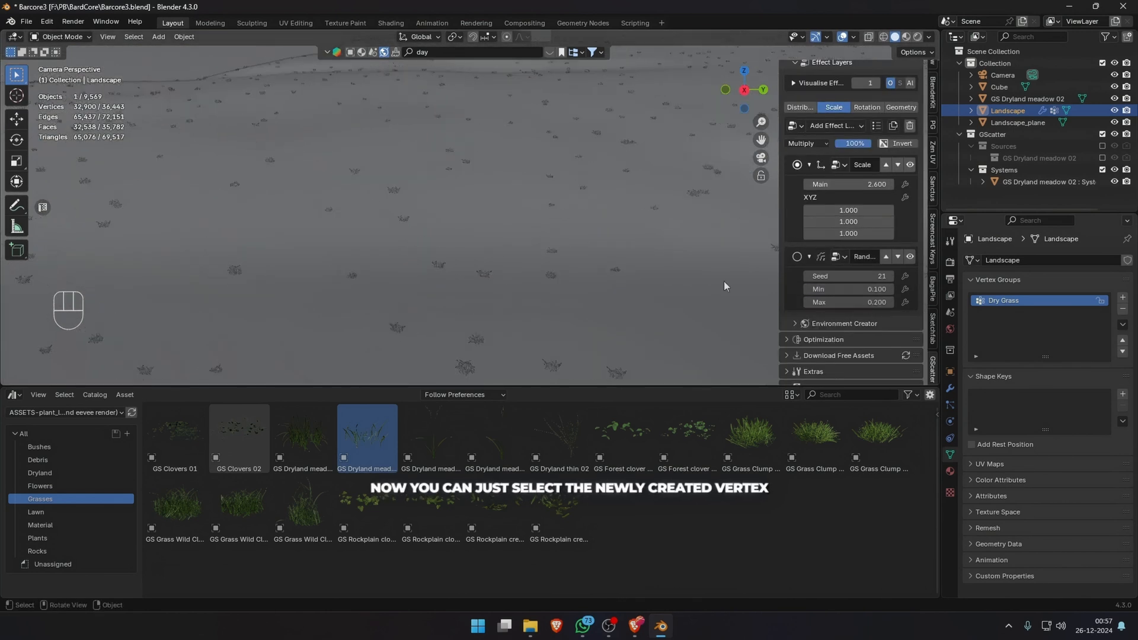
{"action": "scroll", "coordinate": [655, 297], "scroll_direction": "down", "scroll_amount": 5}
{"action": "scroll", "coordinate": [841, 249], "scroll_direction": "up", "scroll_amount": 4}
{"action": "left_click", "coordinate": [824, 233]}
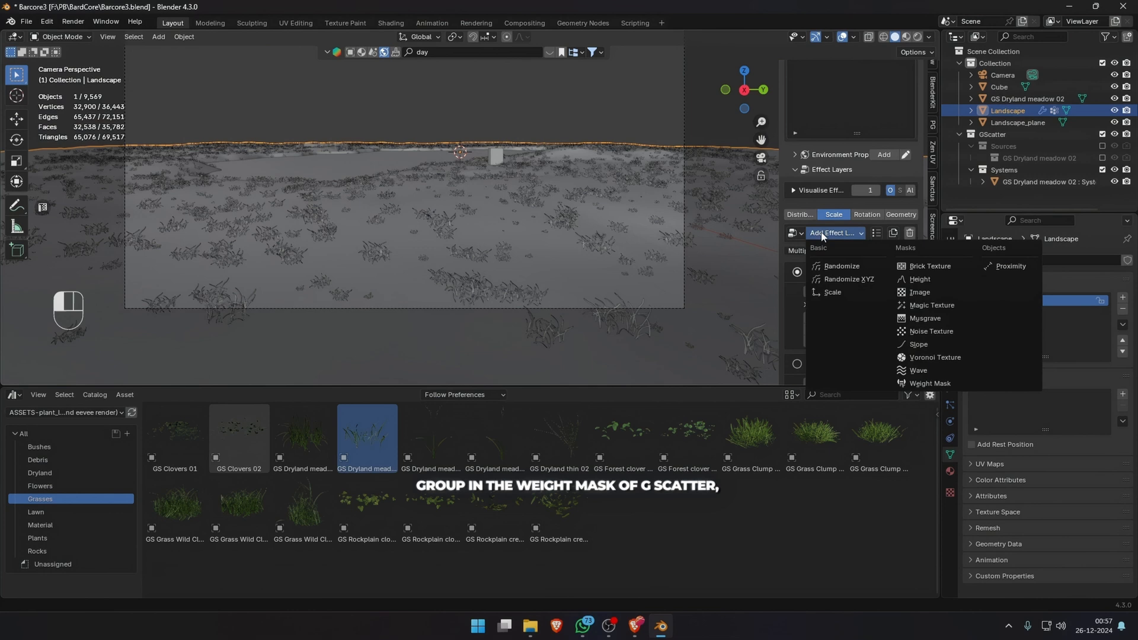
{"action": "left_click", "coordinate": [926, 319]}
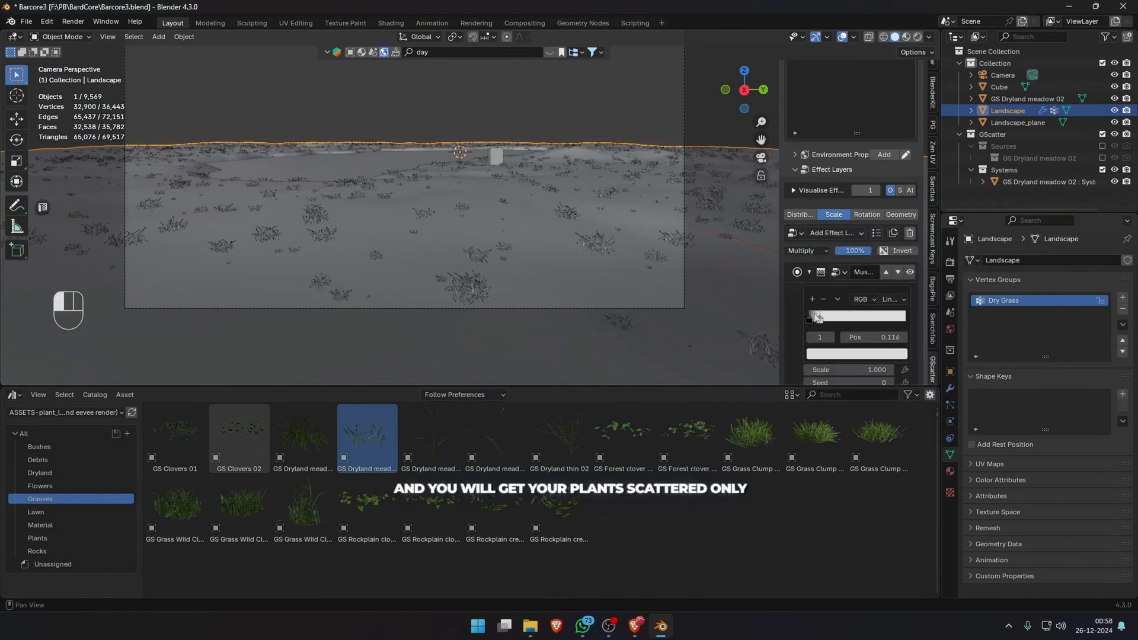
{"action": "left_click", "coordinate": [821, 272]}
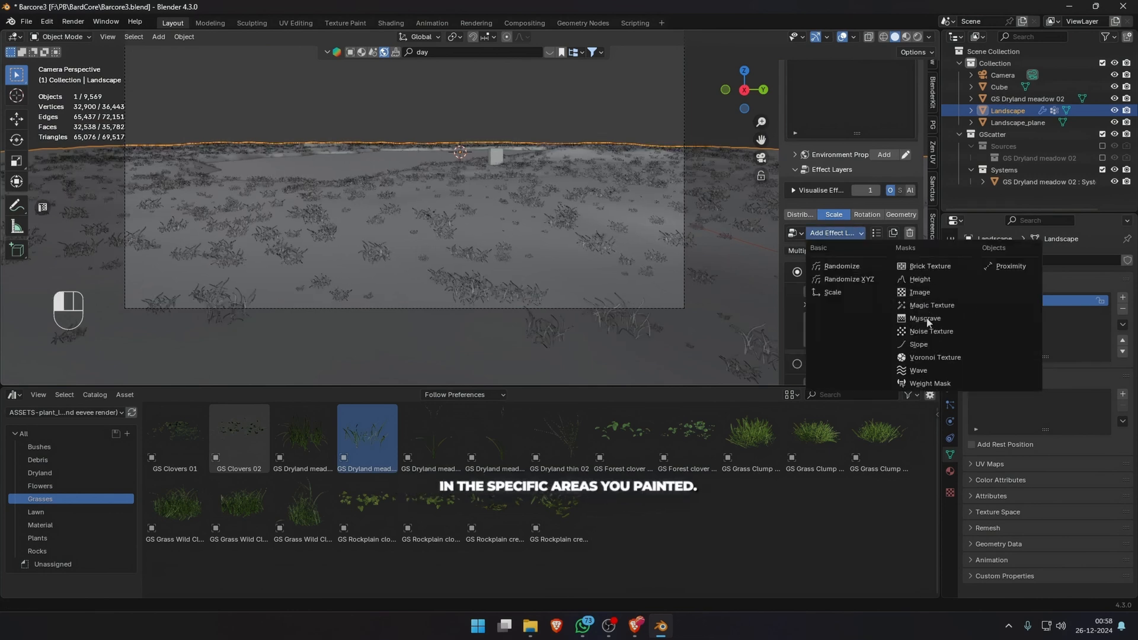
{"action": "left_click", "coordinate": [928, 326]}
Set the grass's distribution density to 3 and preview the scatter rendered through the camera.
{"action": "left_click", "coordinate": [800, 214]}
{"action": "scroll", "coordinate": [845, 308], "scroll_direction": "down", "scroll_amount": 1}
{"action": "double_click", "coordinate": [848, 311]}
{"action": "type", "text": "27"}
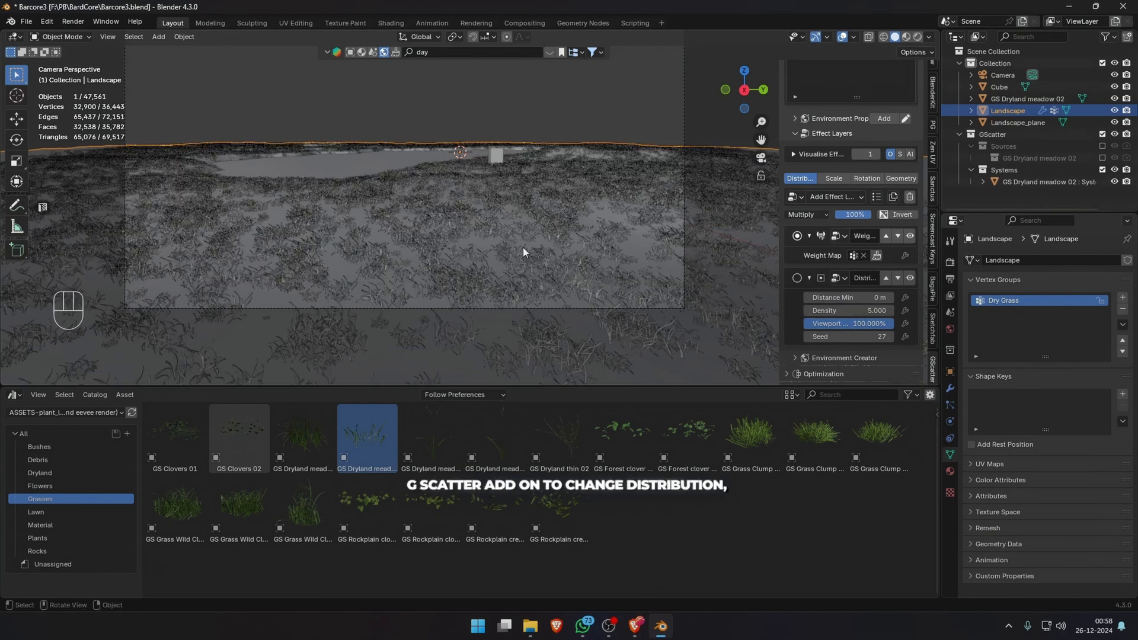
{"action": "double_click", "coordinate": [848, 311]}
{"action": "type", "text": "3"}
{"action": "scroll", "coordinate": [470, 207], "scroll_direction": "down", "scroll_amount": 1}
{"action": "left_click", "coordinate": [906, 38]}
{"action": "left_click", "coordinate": [917, 37]}
{"action": "scroll", "coordinate": [587, 201], "scroll_direction": "up", "scroll_amount": 2}
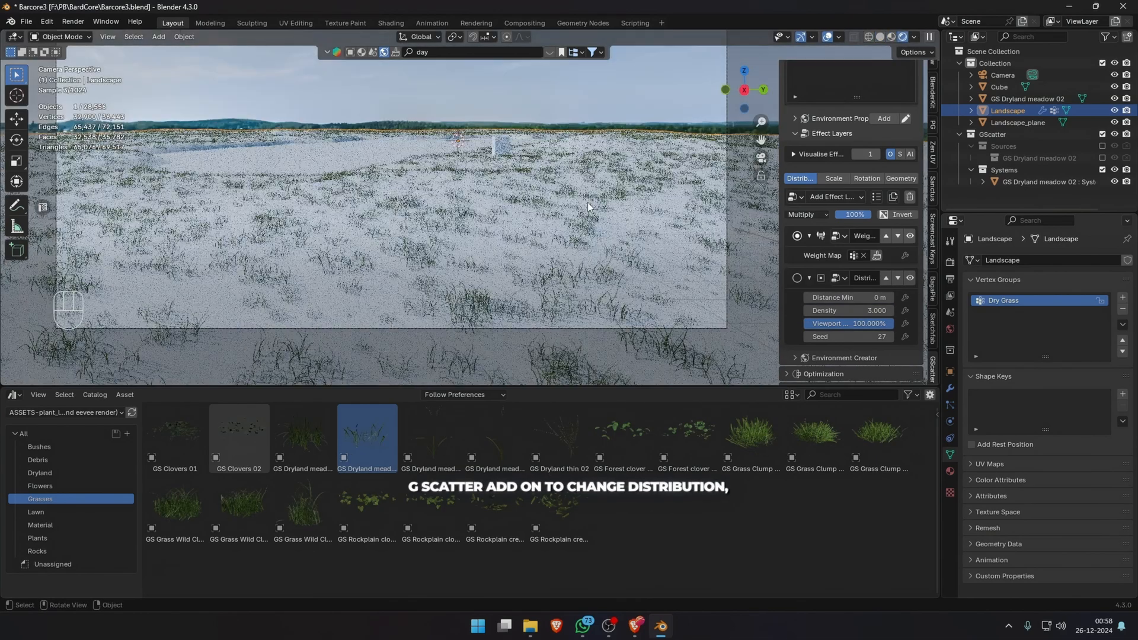
{"action": "scroll", "coordinate": [588, 204], "scroll_direction": "up", "scroll_amount": 1}
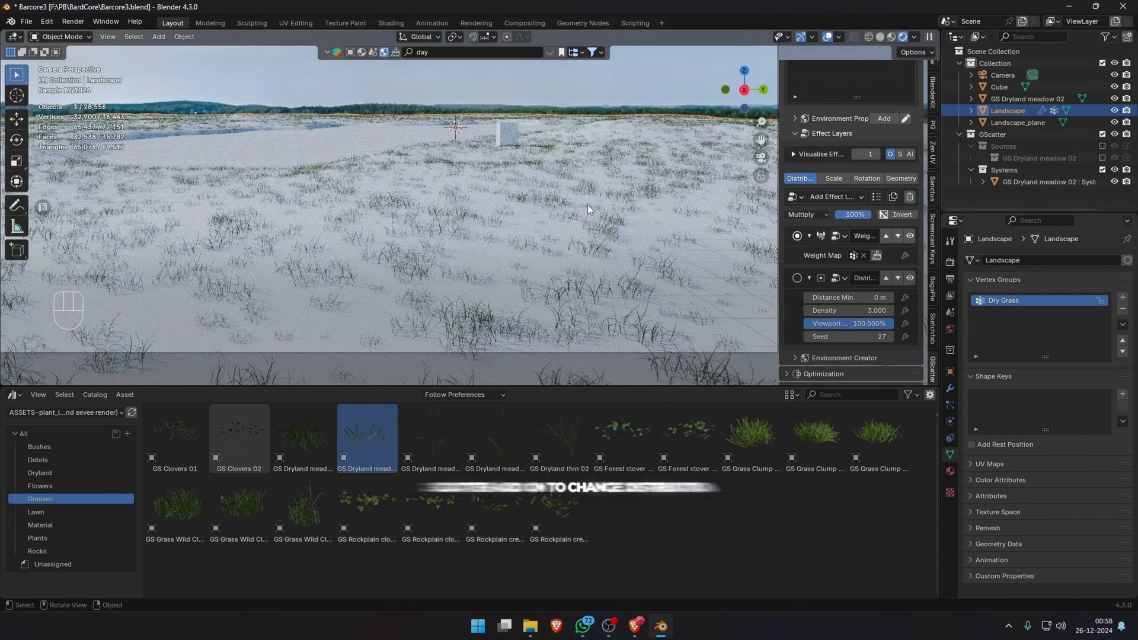
Add a Wind layer to the grass's rotation effects and play the animation to check the movement.
{"action": "scroll", "coordinate": [587, 205], "scroll_direction": "down", "scroll_amount": 1}
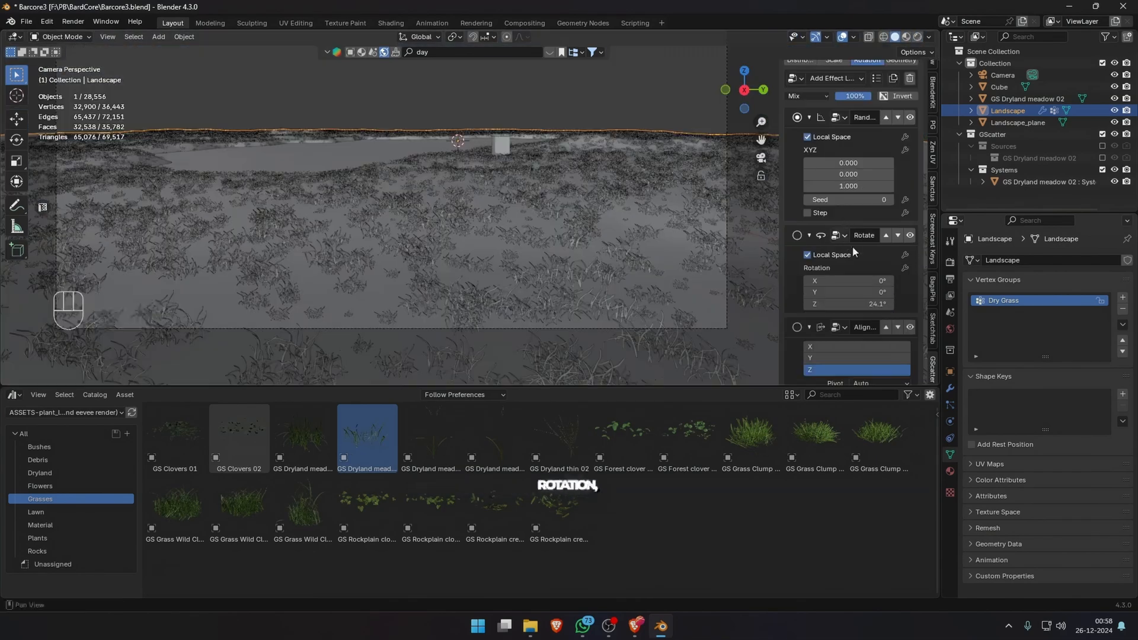
{"action": "scroll", "coordinate": [852, 245], "scroll_direction": "down", "scroll_amount": 5}
{"action": "scroll", "coordinate": [825, 284], "scroll_direction": "up", "scroll_amount": 9}
{"action": "left_click", "coordinate": [837, 173]}
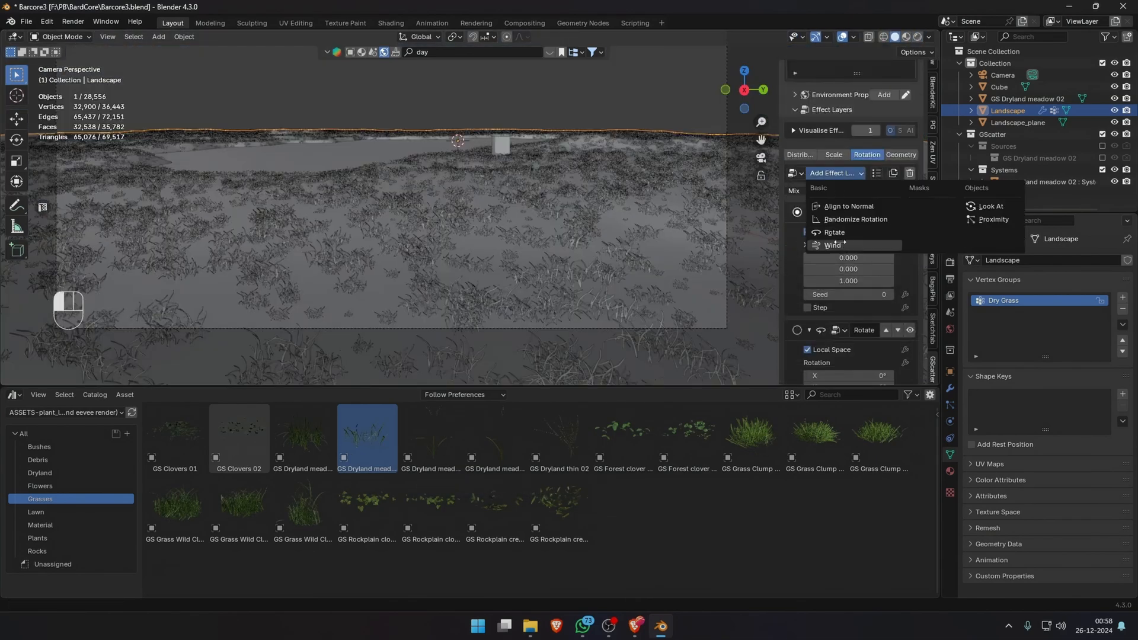
{"action": "left_click", "coordinate": [841, 245]}
{"action": "key", "text": "space"}
{"action": "middle_click_drag", "start_coordinate": [541, 201], "coordinate": [549, 160], "text": "shift"}
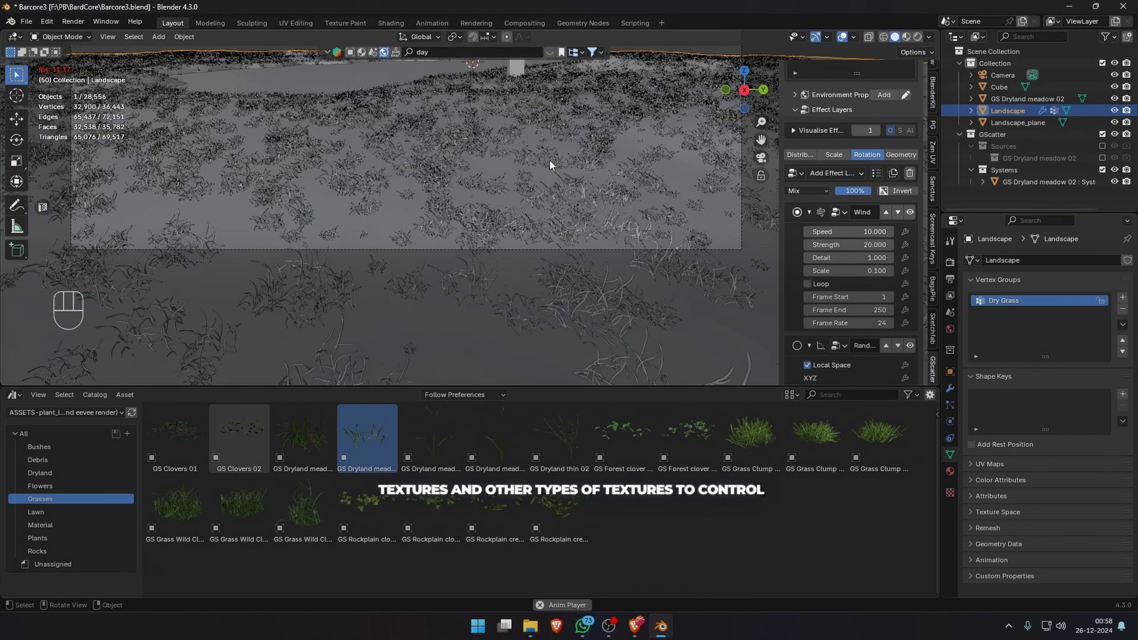
{"action": "key", "text": "space"}
Reduce the grass's viewport display to 50% and replay the wind animation.
{"action": "left_click", "coordinate": [800, 154]}
{"action": "key", "text": "Return"}
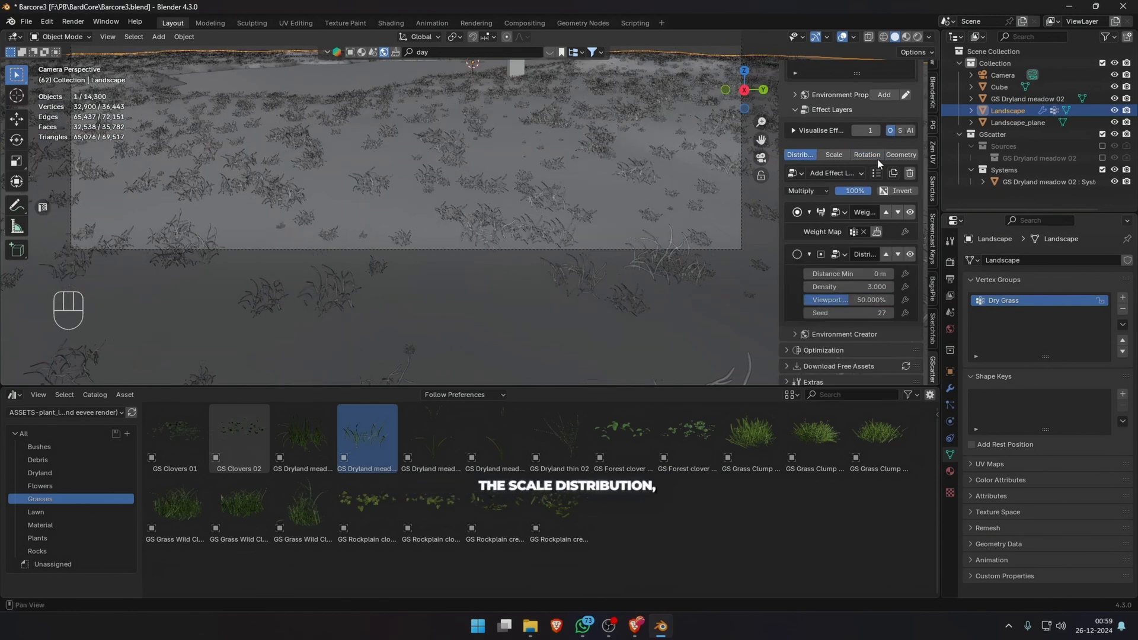
{"action": "left_click", "coordinate": [871, 155]}
{"action": "key", "text": "space"}
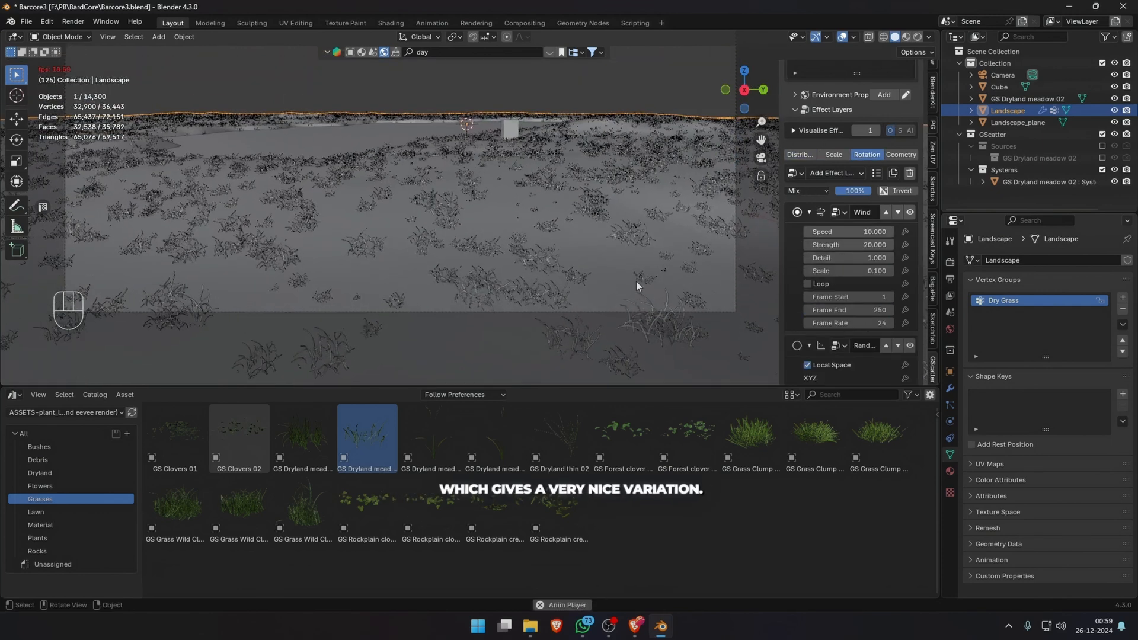
{"action": "key", "text": "space"}
Tune the Wind layer to speed 5, strength 2 and detail 5, playing the animation between changes.
{"action": "left_click", "coordinate": [845, 231]}
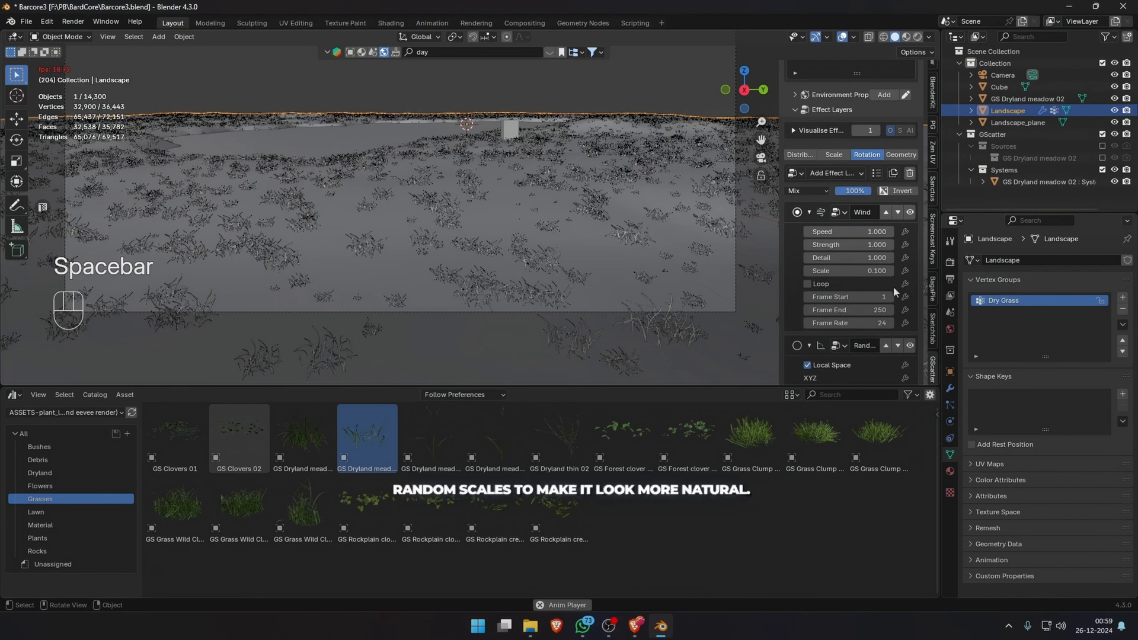
{"action": "key", "text": "space"}
{"action": "key", "text": "space"}
{"action": "key", "text": "space"}
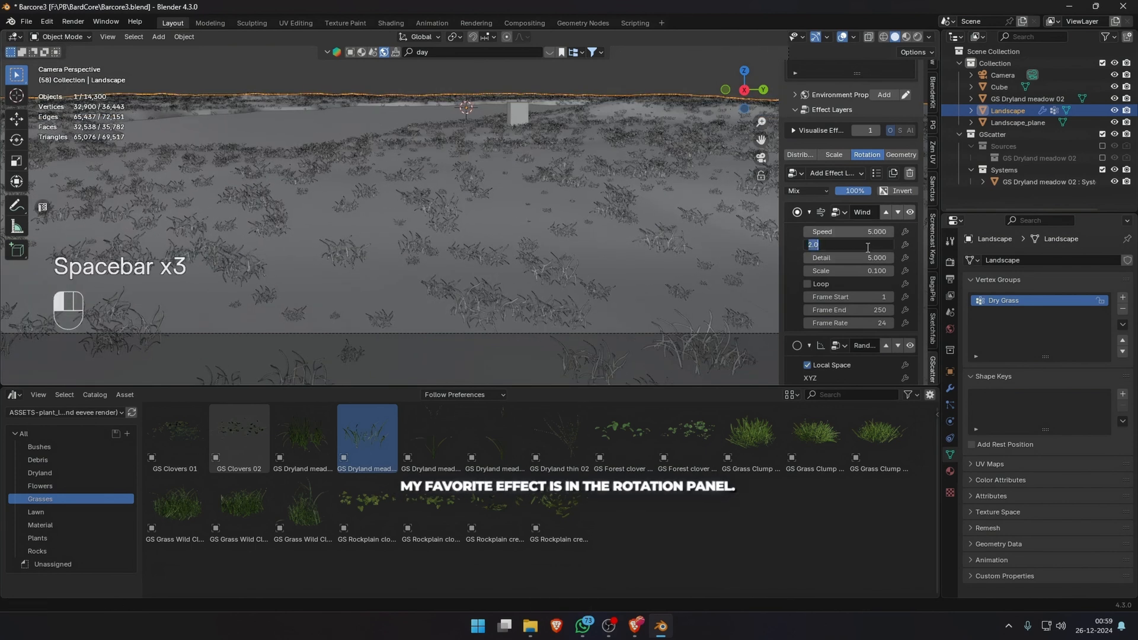
{"action": "key", "text": "space"}
{"action": "key", "text": "space"}
{"action": "key", "text": "space"}
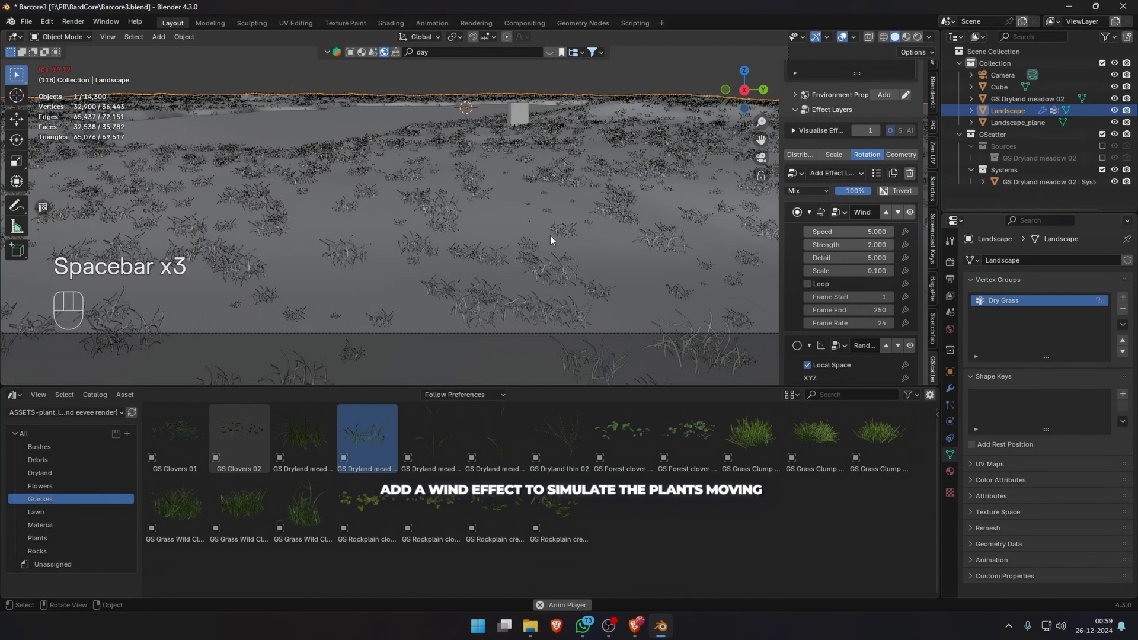
Preview the moving grass with materials shown and open the render settings.
{"action": "middle_click_drag", "start_coordinate": [557, 213], "coordinate": [560, 248], "text": "shift"}
{"action": "left_click", "coordinate": [906, 36]}
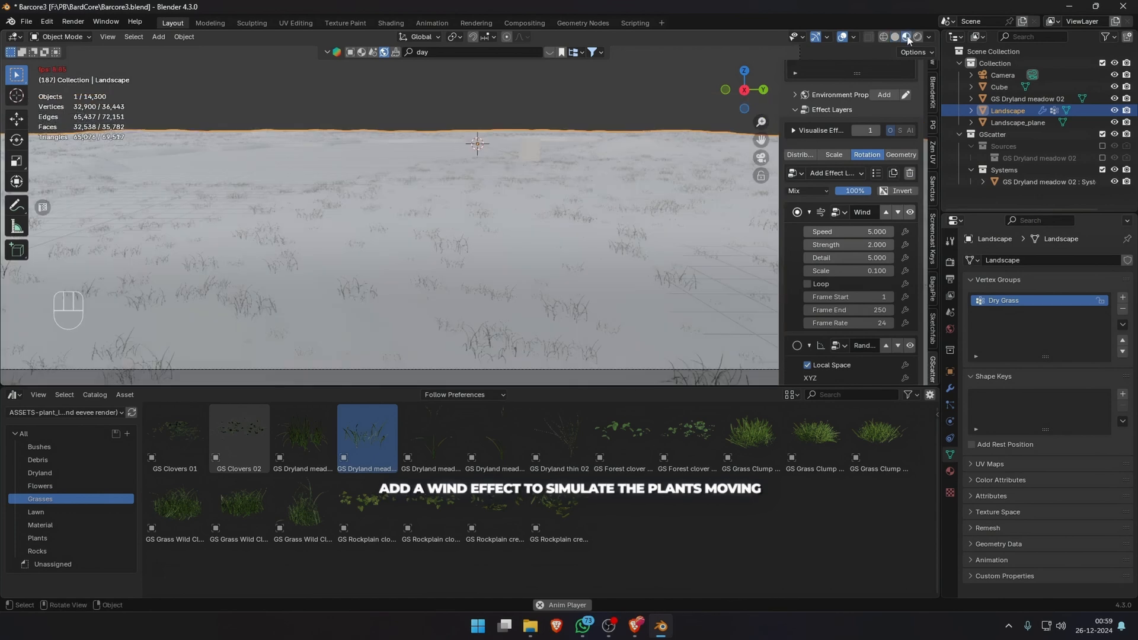
{"action": "left_click", "coordinate": [950, 261]}
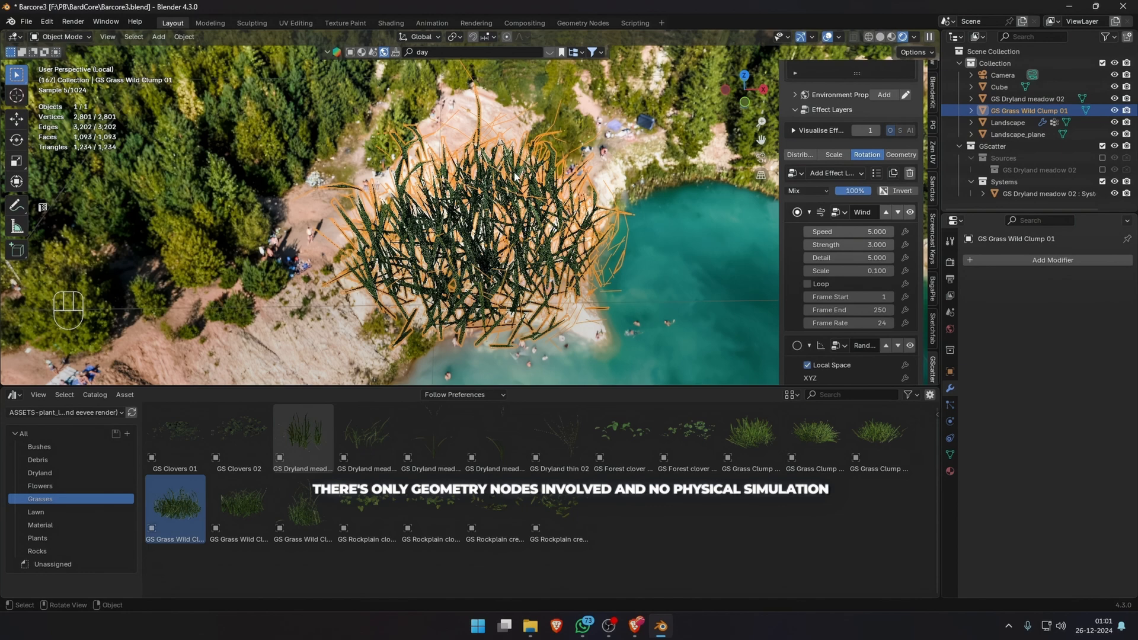
Scatter the GS Grass Wild Clump 01 asset with its Decimate modifier over the Landscape and open its scale effects.
{"action": "key", "text": "KP_0"}
{"action": "key", "text": "KP_Divide"}
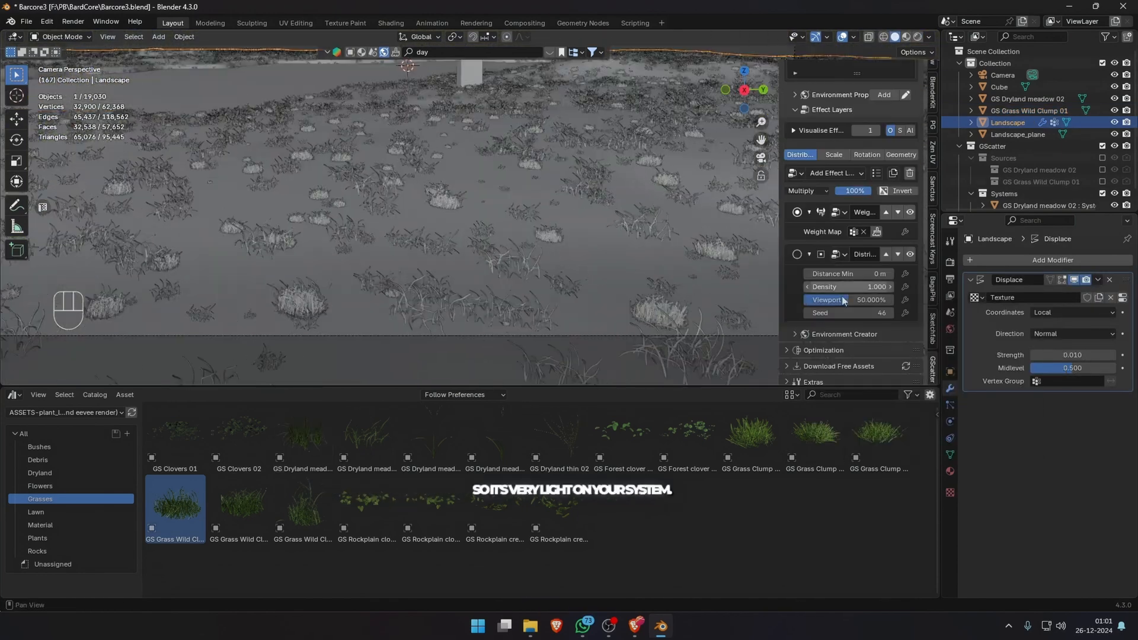
{"action": "left_click", "coordinate": [834, 155]}
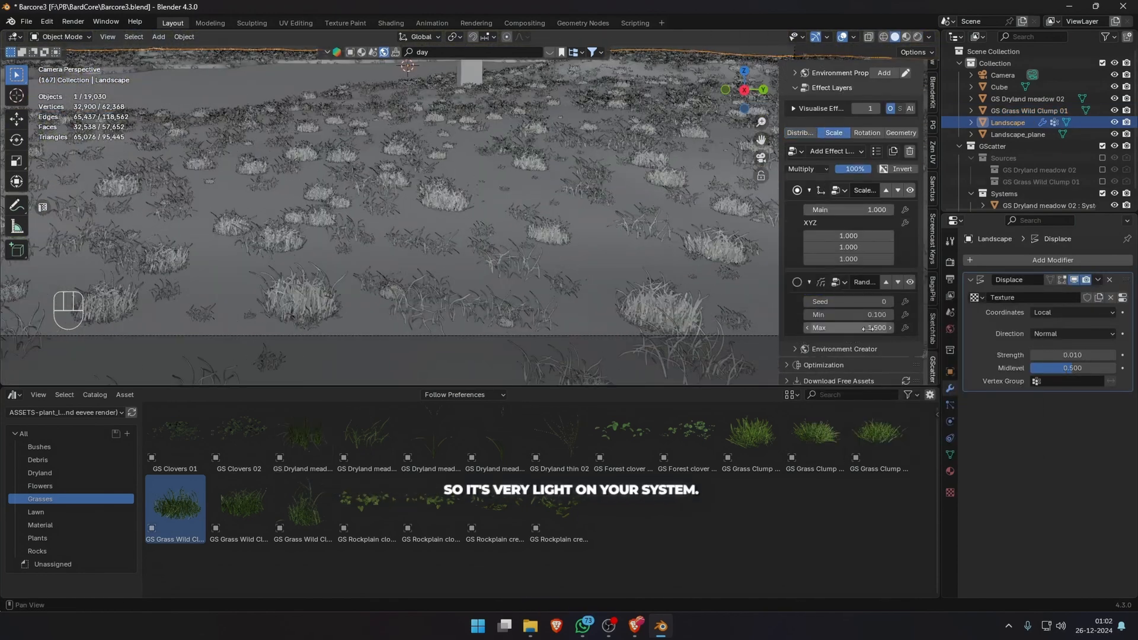
Mask the wild clump's distribution with a weight map at density 10 and 10% viewport display, and play the animation.
{"action": "scroll", "coordinate": [847, 237], "scroll_direction": "down", "scroll_amount": 2}
{"action": "left_click", "coordinate": [867, 86]}
{"action": "scroll", "coordinate": [847, 178], "scroll_direction": "up", "scroll_amount": 4}
{"action": "left_click", "coordinate": [836, 199]}
{"action": "left_click", "coordinate": [949, 267]}
{"action": "key", "text": "space"}
{"action": "key", "text": "space"}
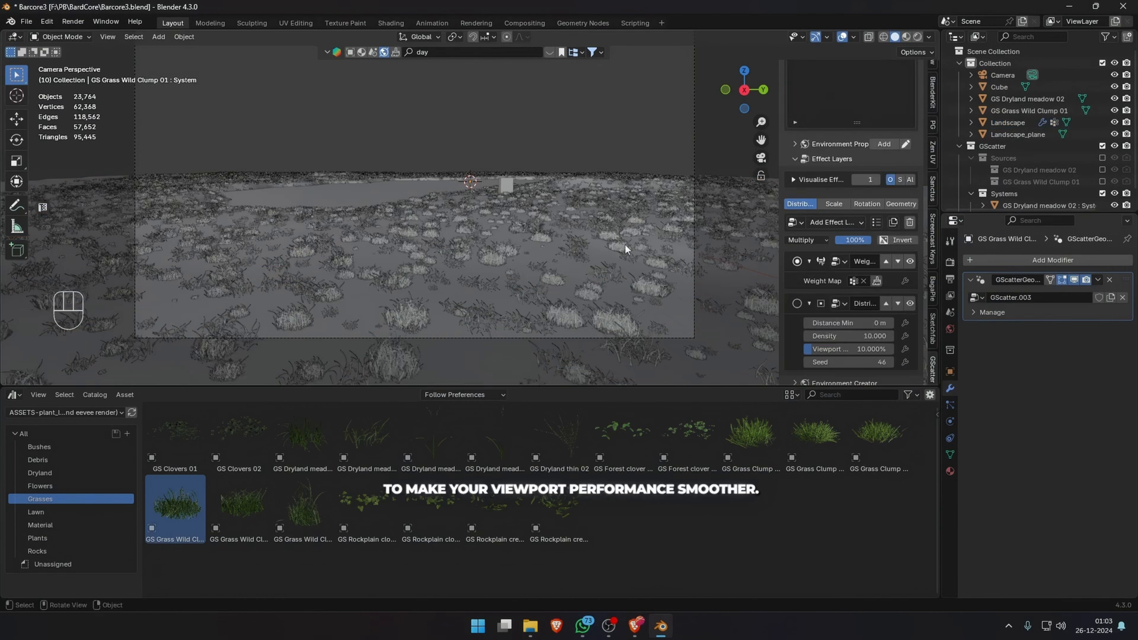
Vary the wild clumps' scale with a Noise Texture mask at scale 9.9 and detail 15, and save the file.
{"action": "scroll", "coordinate": [849, 134], "scroll_direction": "up", "scroll_amount": 4}
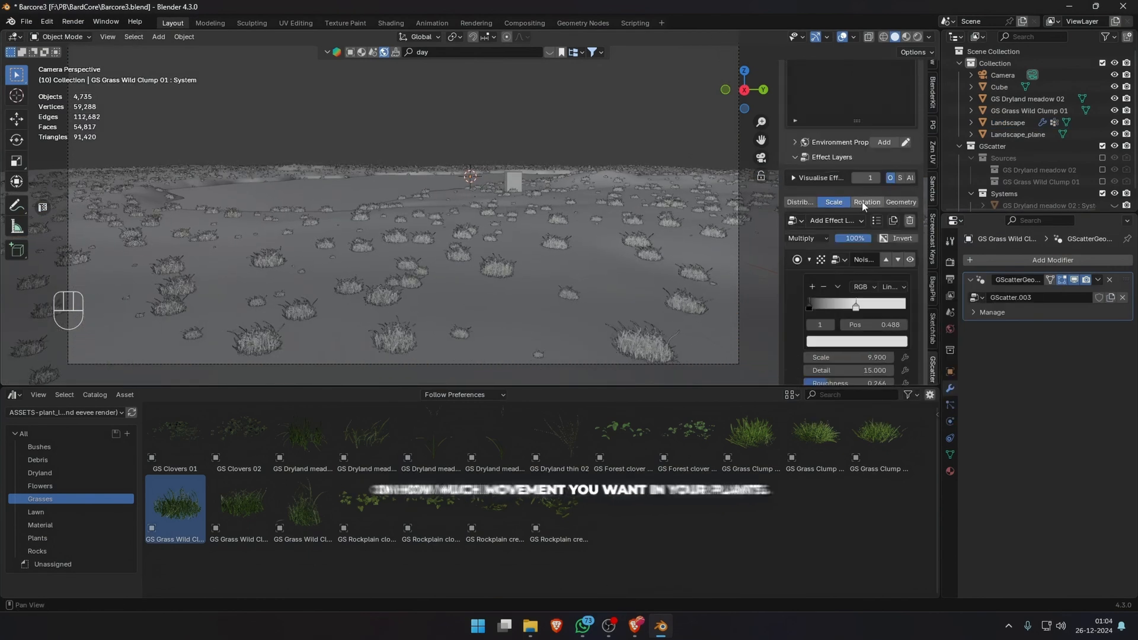
{"action": "key", "text": "ctrl+s"}
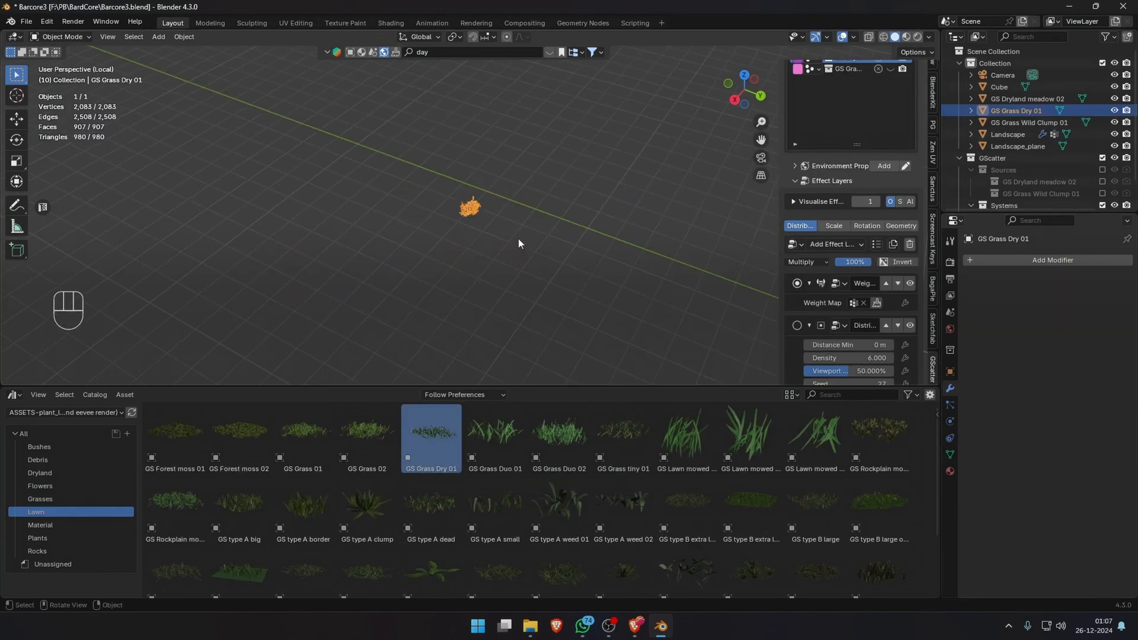
Scatter GS Grass Dry 01 over the Landscape at density 5 with a Noise Texture mask, and adjust its viewport display.
{"action": "key", "text": "KP_0"}
{"action": "double_click", "coordinate": [879, 328]}
{"action": "type", "text": "100.0"}
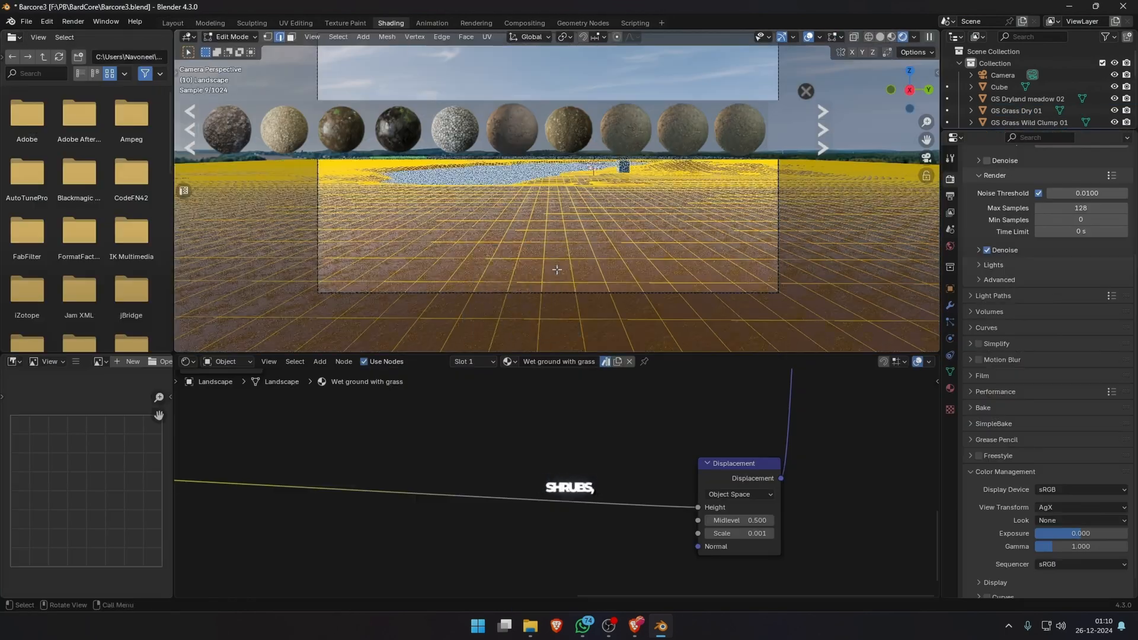
Unwrap the Landscape for the Wet ground with grass material and render the image.
{"action": "key", "text": "u"}
{"action": "mouse_move", "coordinate": [521, 270]}
{"action": "left_click", "coordinate": [649, 329]}
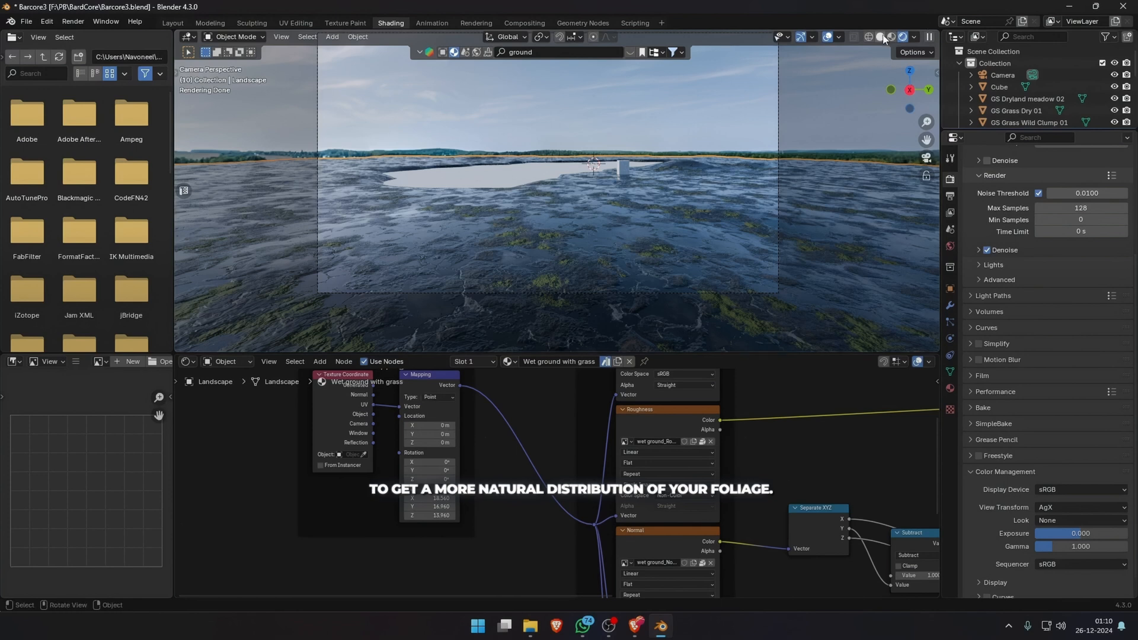
{"action": "key", "text": "F12"}
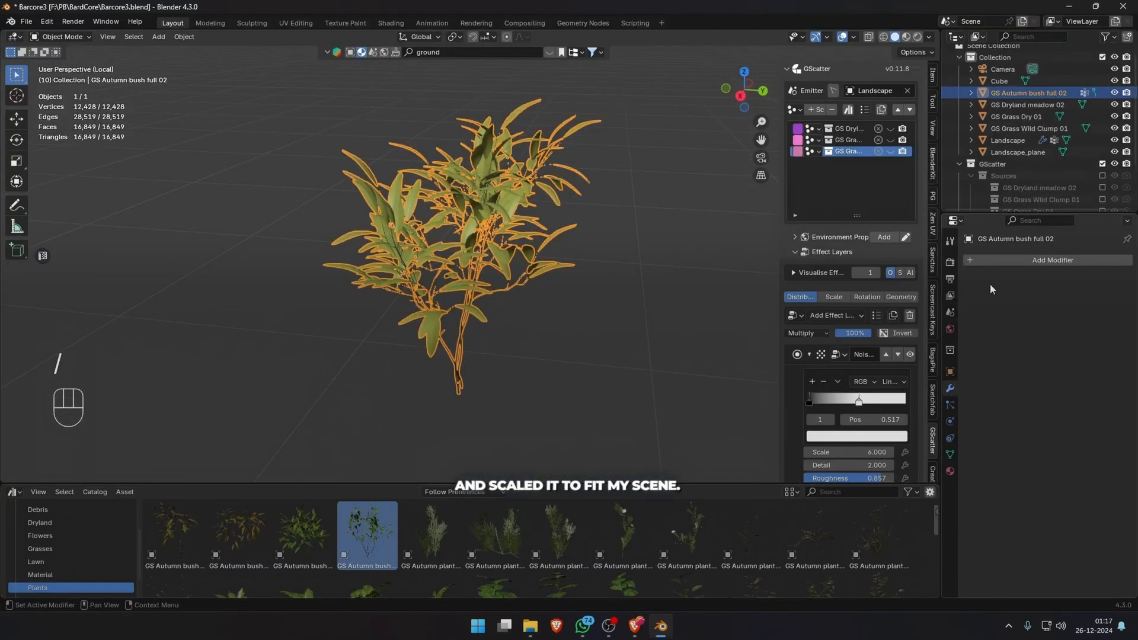
Enter 0.04 for the GS Autumn bush full 02 plant and add an effect layer in the Landscape's scatter settings.
{"action": "double_click", "coordinate": [1074, 313]}
{"action": "type", "text": "0.04"}
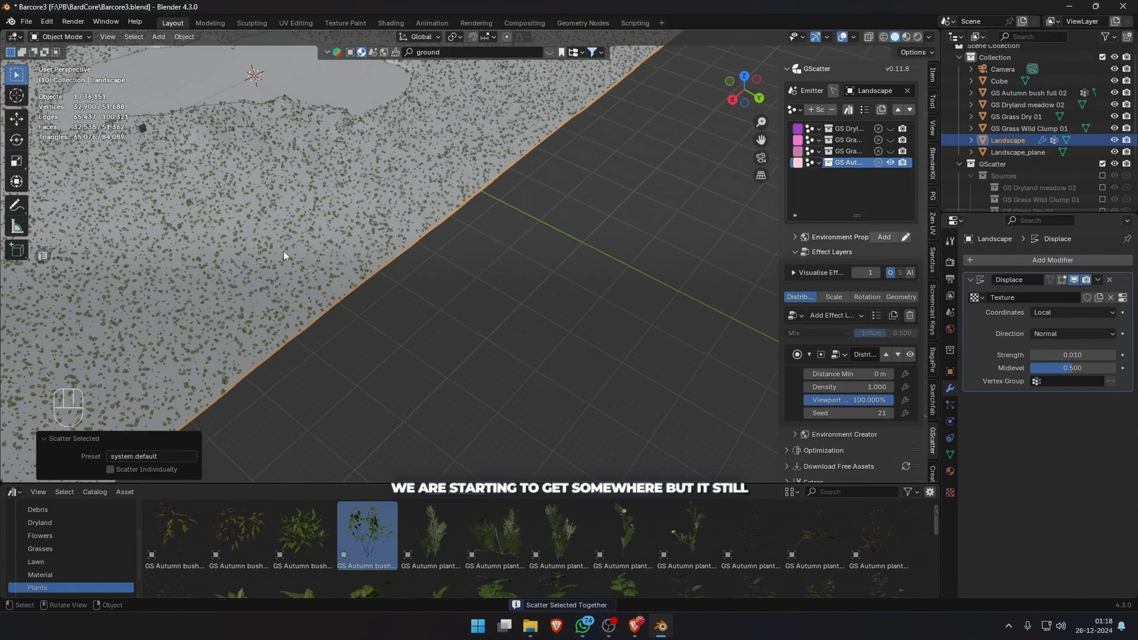
{"action": "left_click", "coordinate": [835, 315]}
{"action": "left_click", "coordinate": [951, 479]}
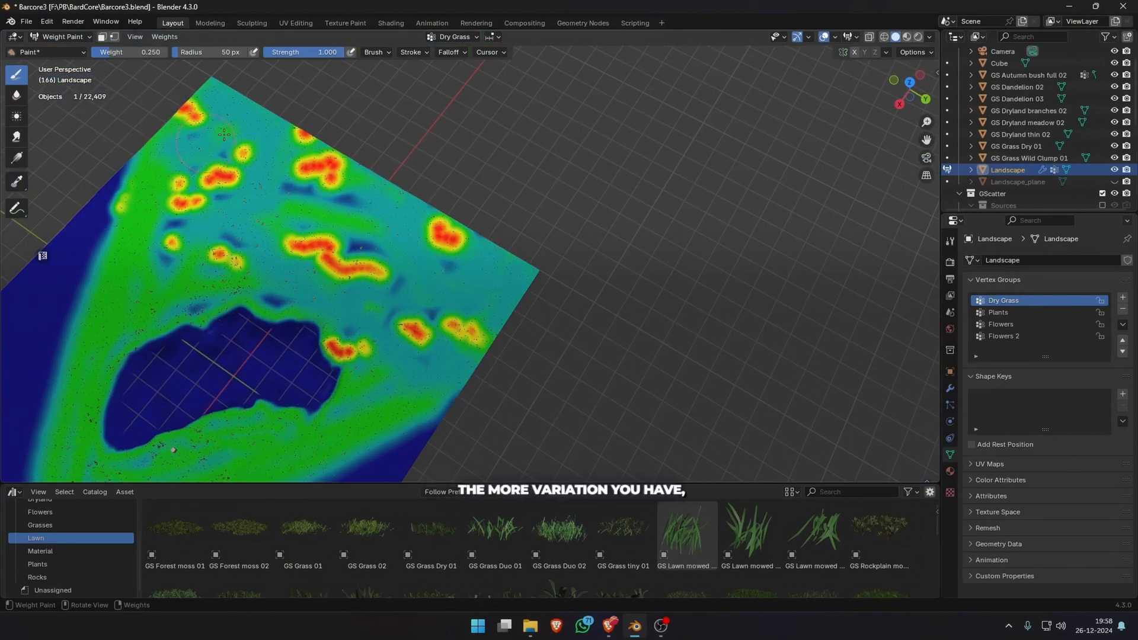
Select the Landscape's Flowers 2 vertex group, leave weight painting and render the image.
{"action": "scroll", "coordinate": [211, 266], "scroll_direction": "down", "scroll_amount": 6}
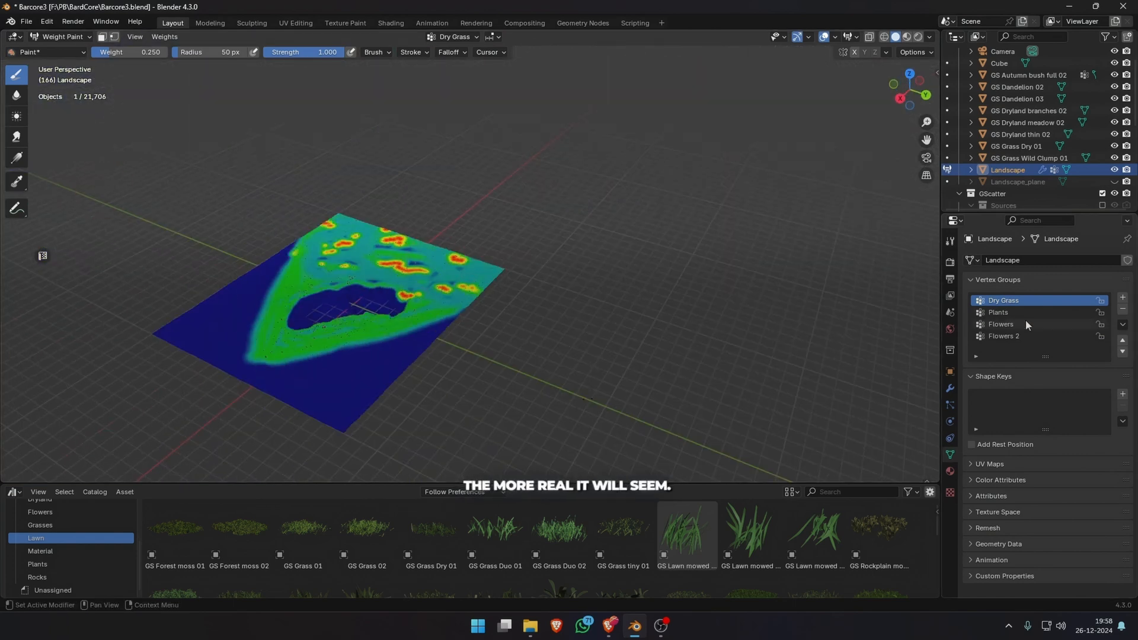
{"action": "left_click", "coordinate": [1008, 336]}
{"action": "key", "text": "ctrl+Tab"}
{"action": "key", "text": "F12"}
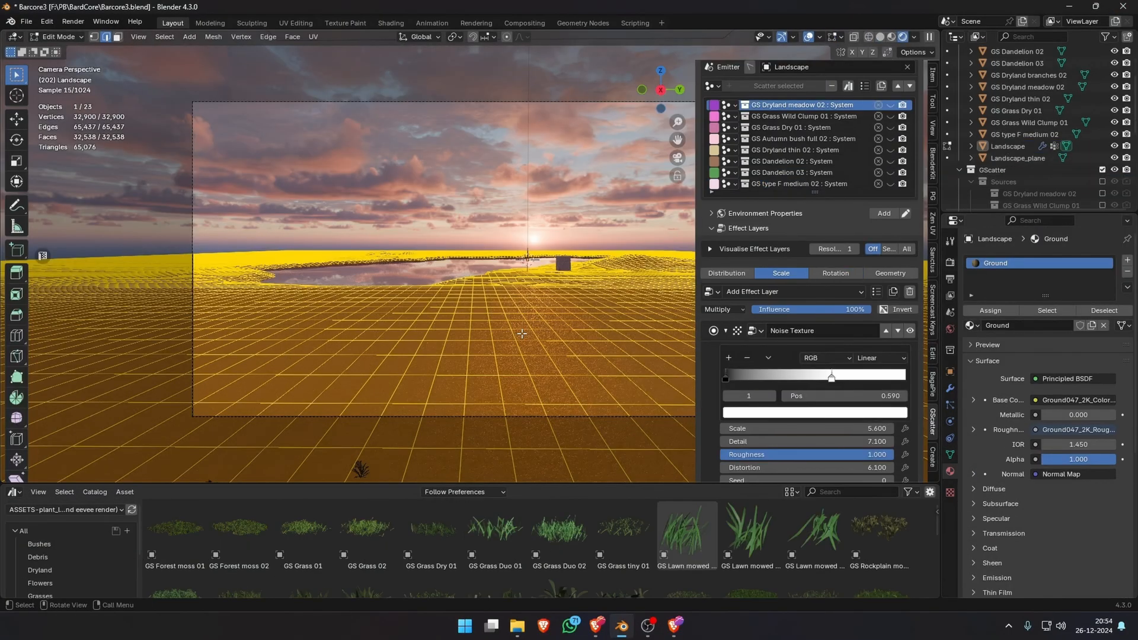
Unwrap the Landscape's mesh for the Ground material with Smart UV Project.
{"action": "key", "text": "u"}
{"action": "mouse_move", "coordinate": [522, 332]}
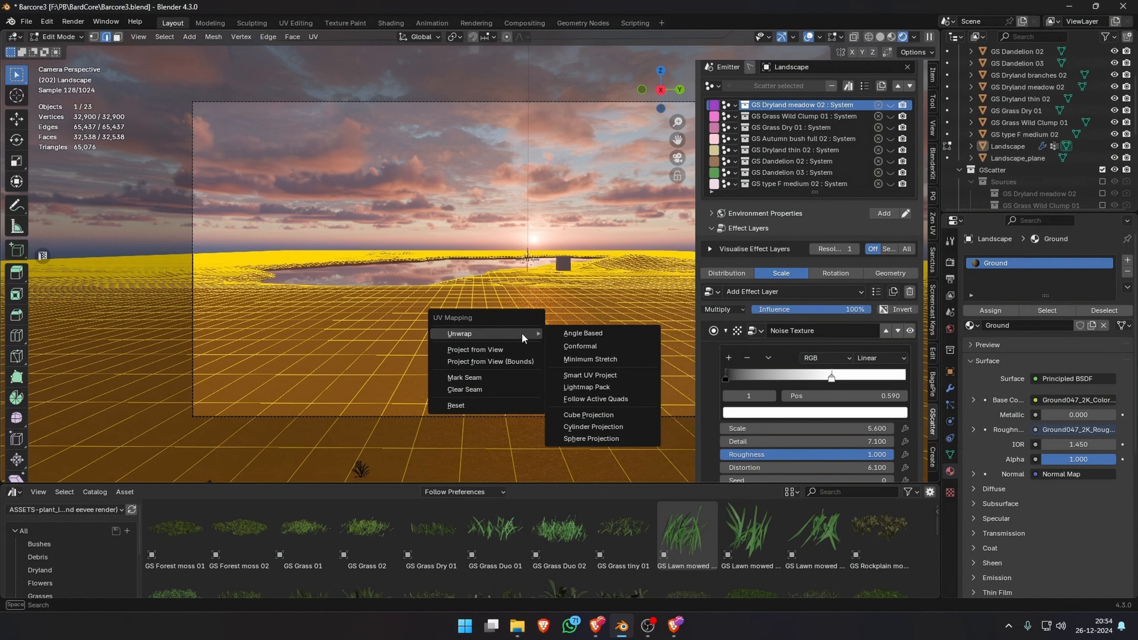
{"action": "left_click", "coordinate": [590, 372]}
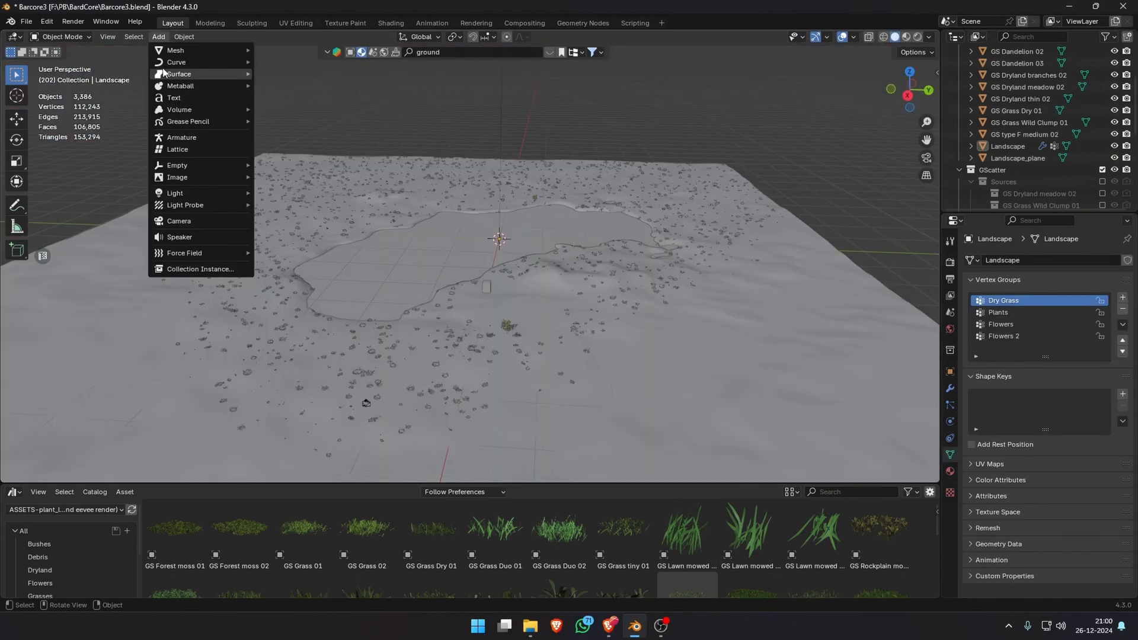
Add a Sapling Tree Gen tree and load its japanese_maple preset.
{"action": "mouse_move", "coordinate": [166, 67]}
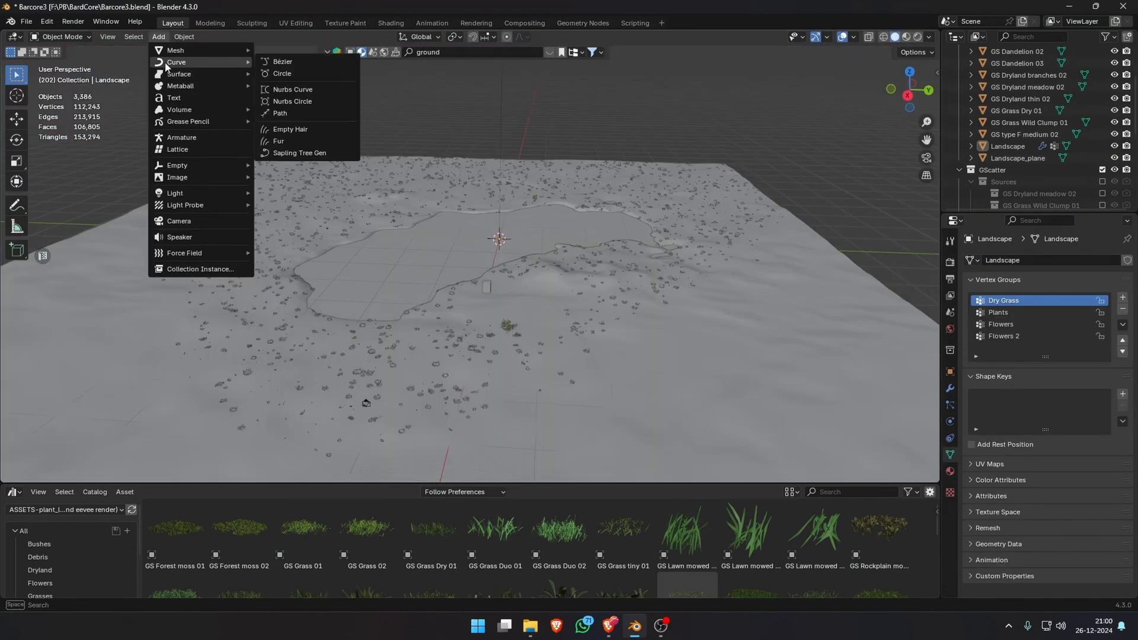
{"action": "left_click", "coordinate": [299, 153]}
{"action": "middle_click_drag", "start_coordinate": [411, 223], "coordinate": [558, 233]}
{"action": "scroll", "coordinate": [531, 277], "scroll_direction": "up", "scroll_amount": 5}
{"action": "scroll", "coordinate": [503, 262], "scroll_direction": "up", "scroll_amount": 3}
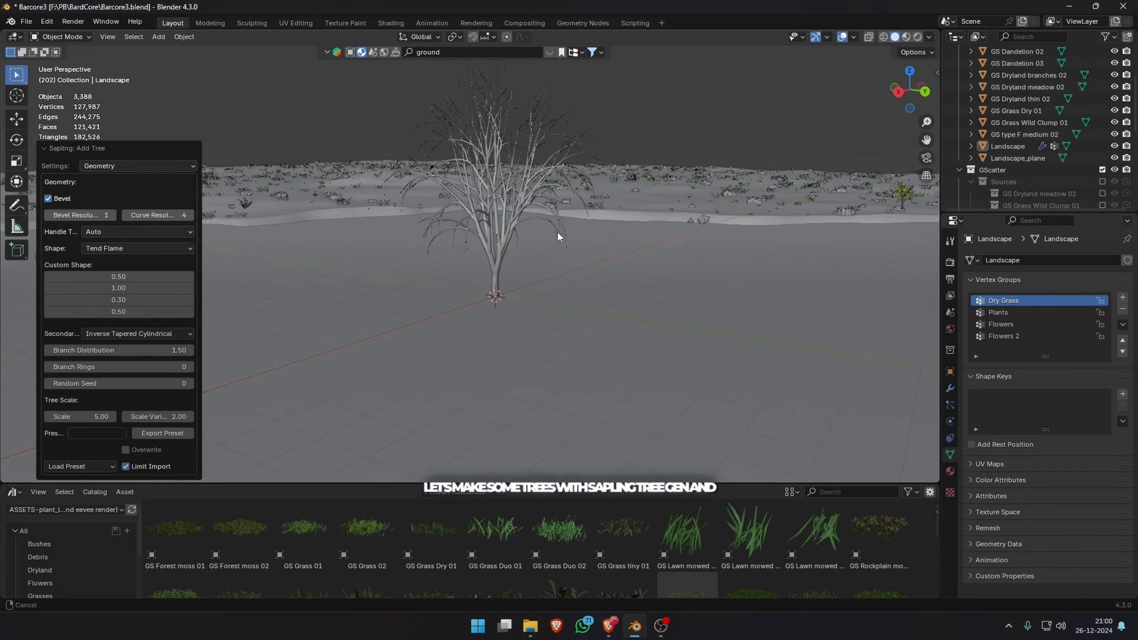
{"action": "scroll", "coordinate": [560, 248], "scroll_direction": "up", "scroll_amount": 4}
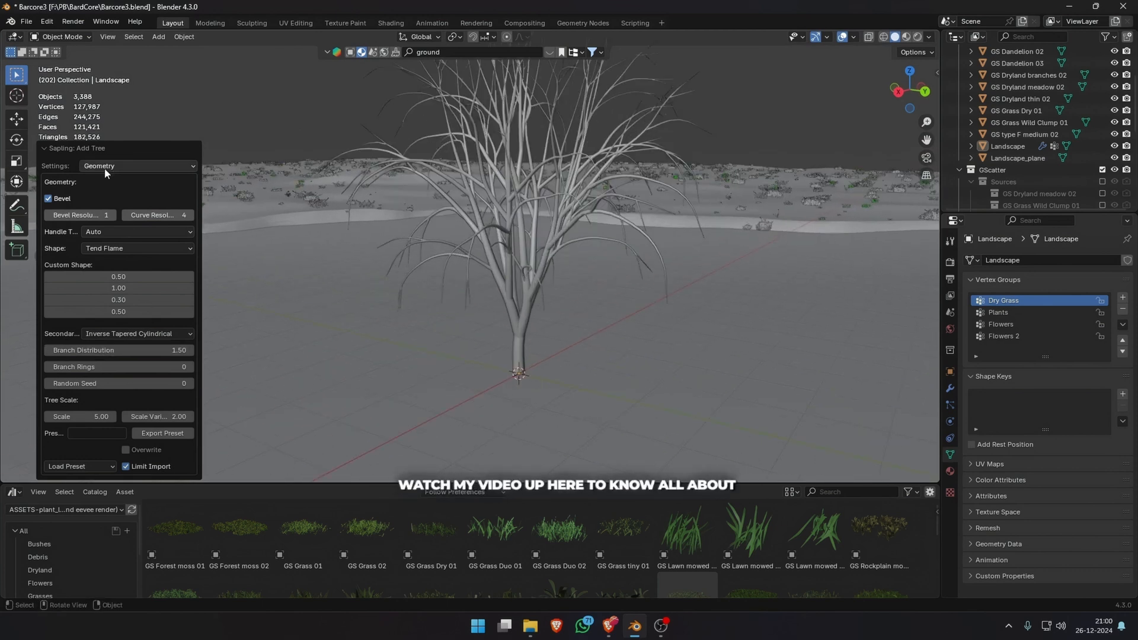
{"action": "left_click", "coordinate": [91, 465]}
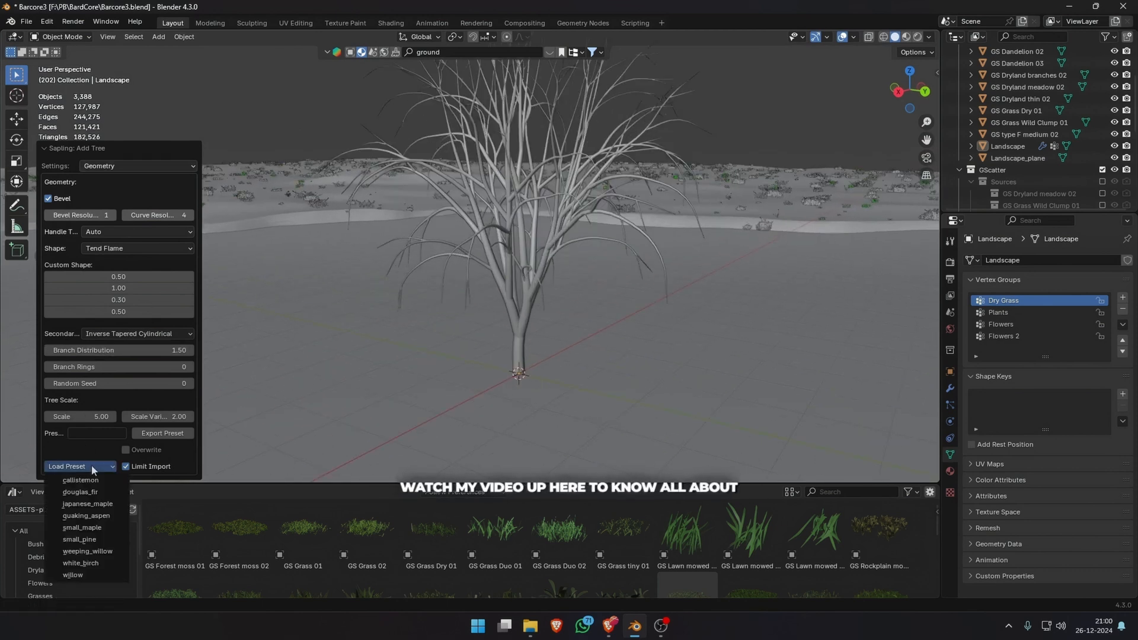
{"action": "left_click", "coordinate": [88, 503]}
Refine the sapling tree's branch shape through its generator settings, including Branch Splitting.
{"action": "left_click", "coordinate": [138, 166]}
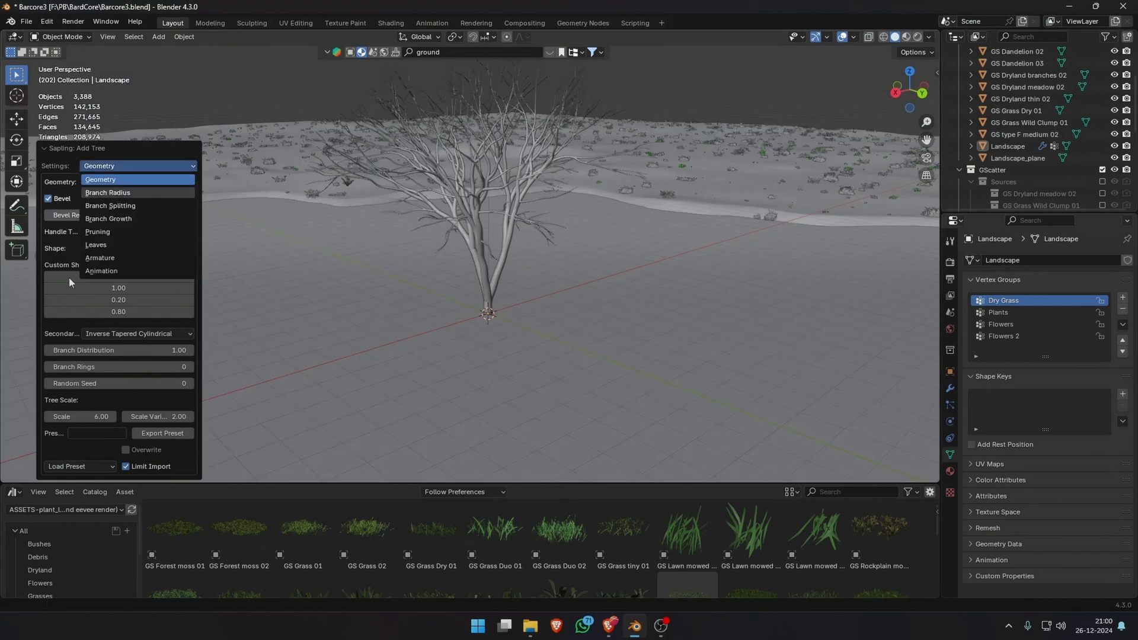
{"action": "left_click", "coordinate": [160, 178]}
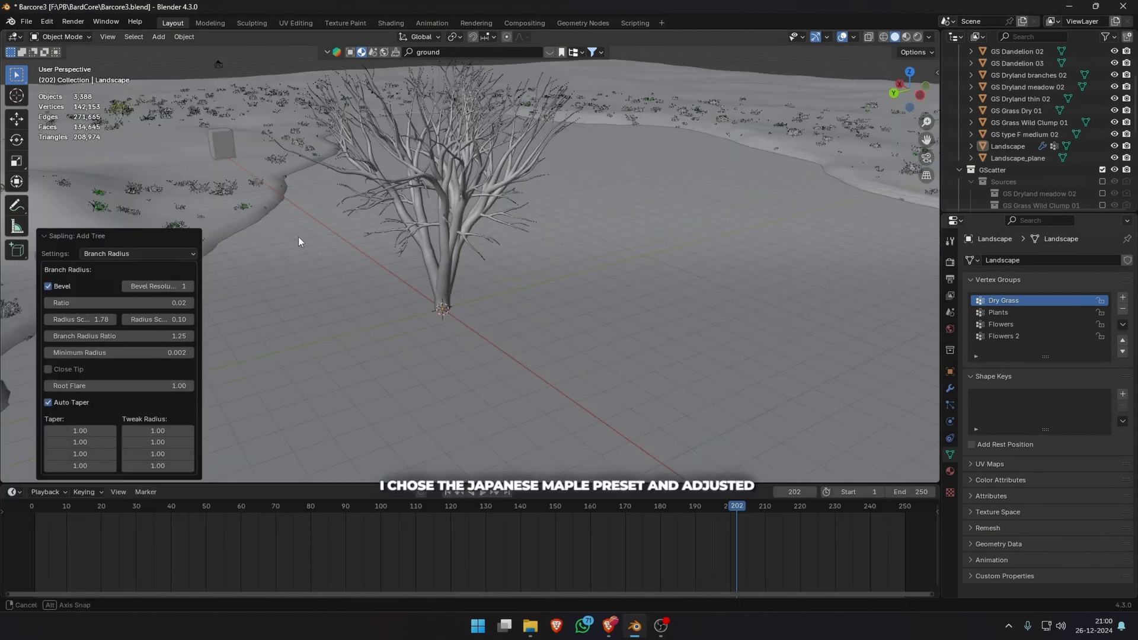
{"action": "left_click", "coordinate": [138, 254]}
{"action": "left_click", "coordinate": [137, 295]}
{"action": "middle_click_drag", "start_coordinate": [284, 249], "coordinate": [547, 193]}
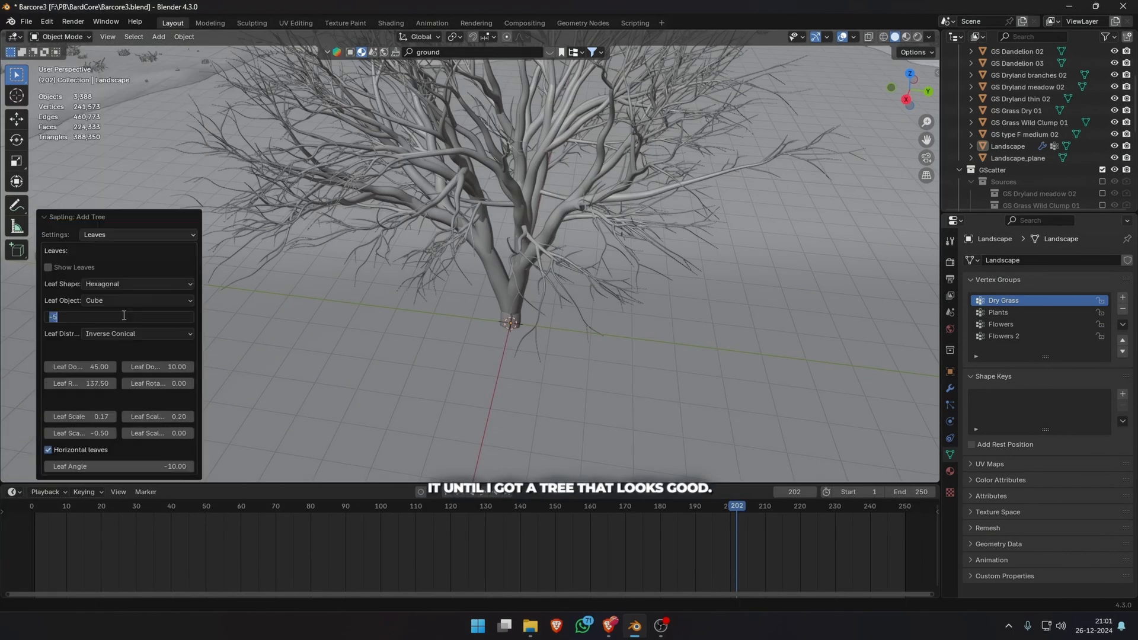
Turn on the tree's Armature Animation, with wind gust strength 0.5 and overall wind strength 0.1.
{"action": "left_click", "coordinate": [116, 284]}
{"action": "left_click", "coordinate": [122, 300]}
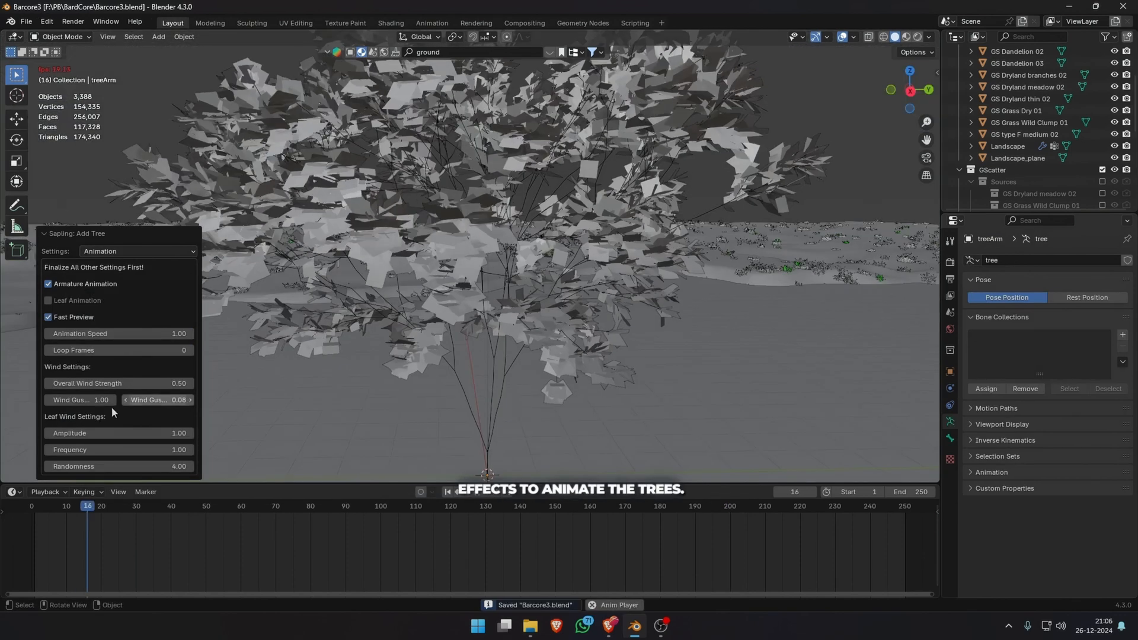
{"action": "double_click", "coordinate": [93, 401]}
{"action": "type", "text": ".5"}
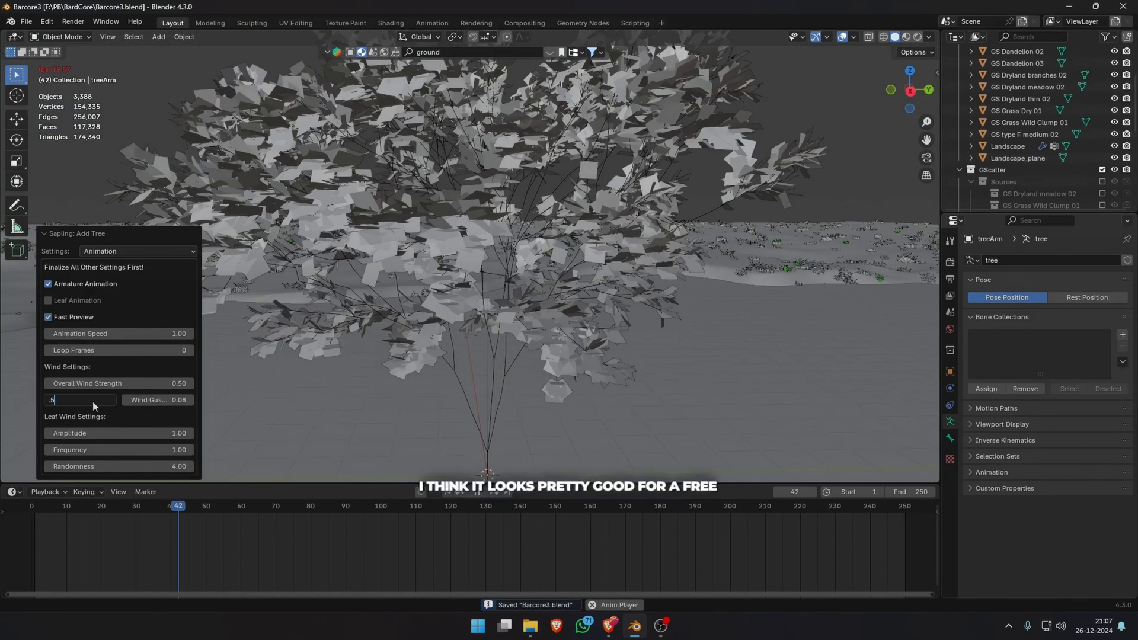
{"action": "key", "text": "Return"}
{"action": "double_click", "coordinate": [161, 384]}
{"action": "type", "text": ".1"}
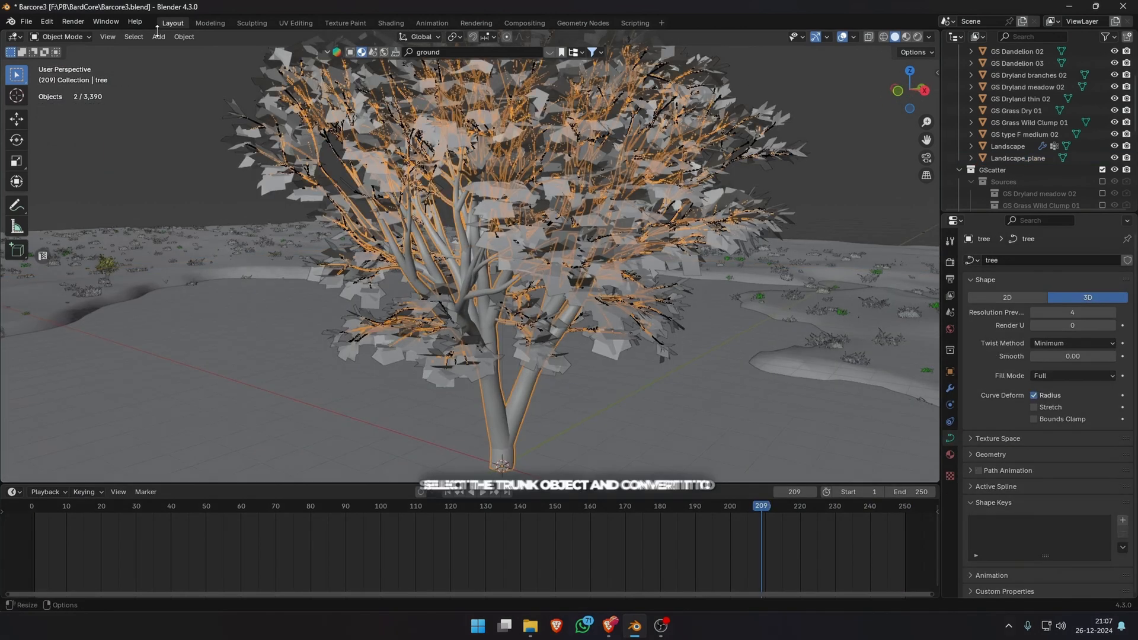
Convert the tree's trunk curve to a mesh.
{"action": "left_click", "coordinate": [184, 36]}
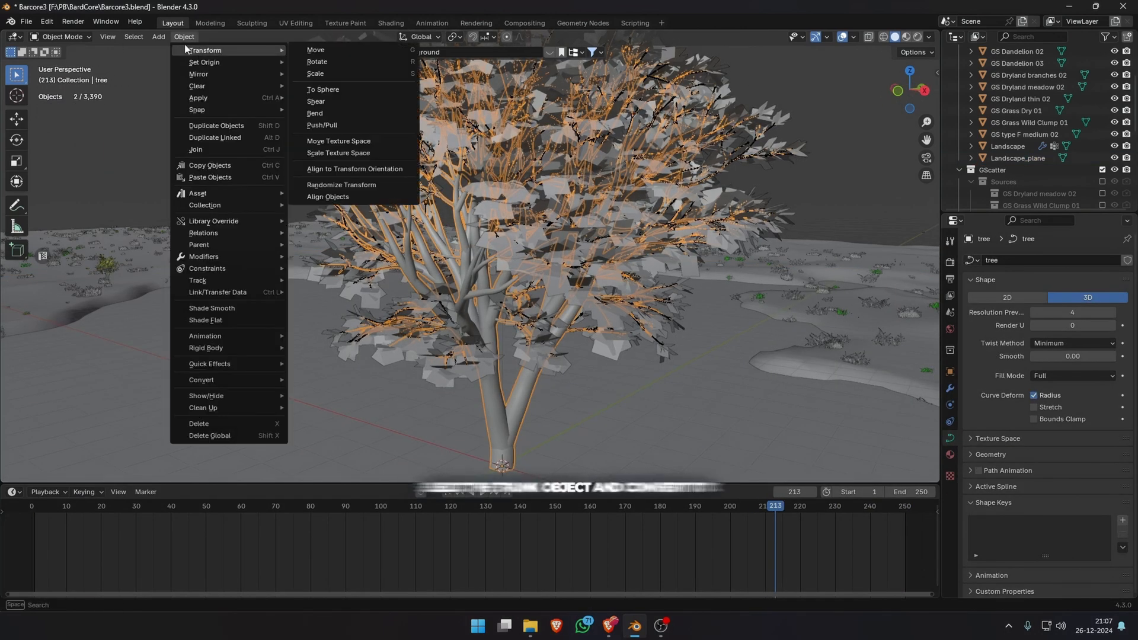
{"action": "left_click", "coordinate": [311, 374]}
{"action": "middle_click_drag", "start_coordinate": [380, 398], "coordinate": [669, 149]}
{"action": "scroll", "coordinate": [723, 135], "scroll_direction": "down", "scroll_amount": 4}
{"action": "scroll", "coordinate": [1040, 169], "scroll_direction": "down", "scroll_amount": 9}
Position the treeArm tree beside the lake, about 42 m along X and shifted along Y.
{"action": "left_click", "coordinate": [996, 199]}
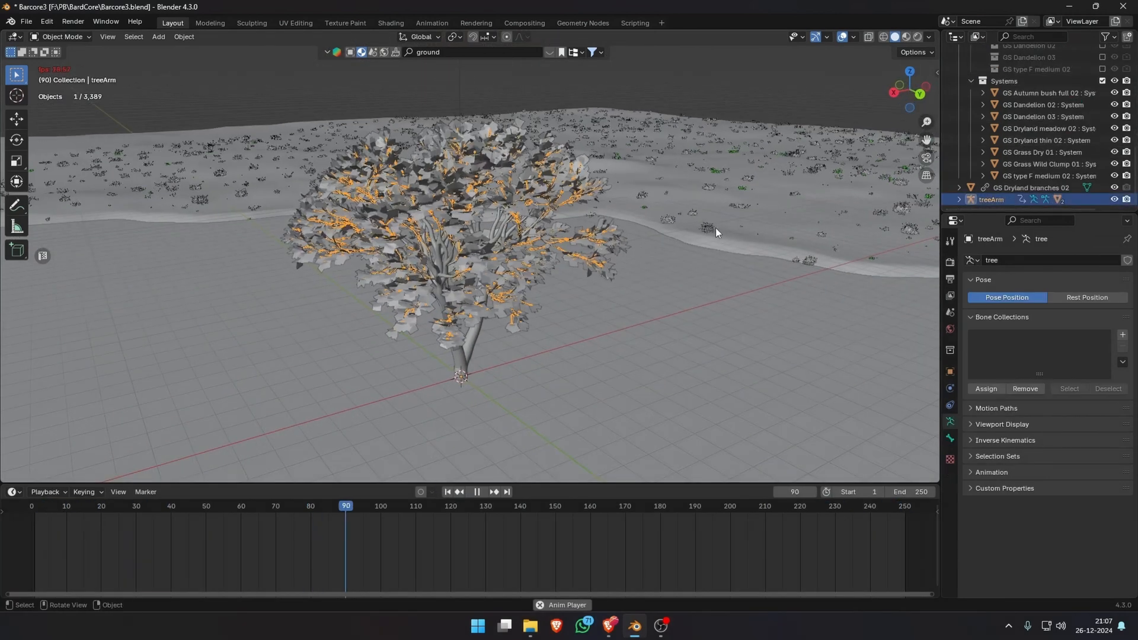
{"action": "key", "text": "KP_0"}
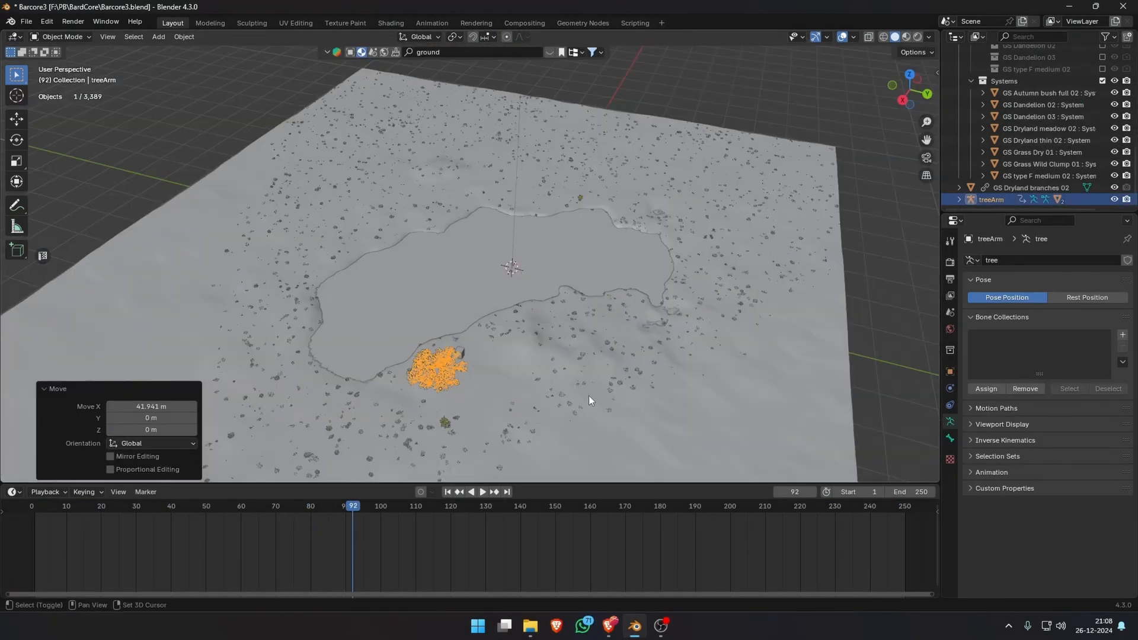
{"action": "key", "text": "g"}
{"action": "key", "text": "y"}
{"action": "left_click", "coordinate": [601, 399]}
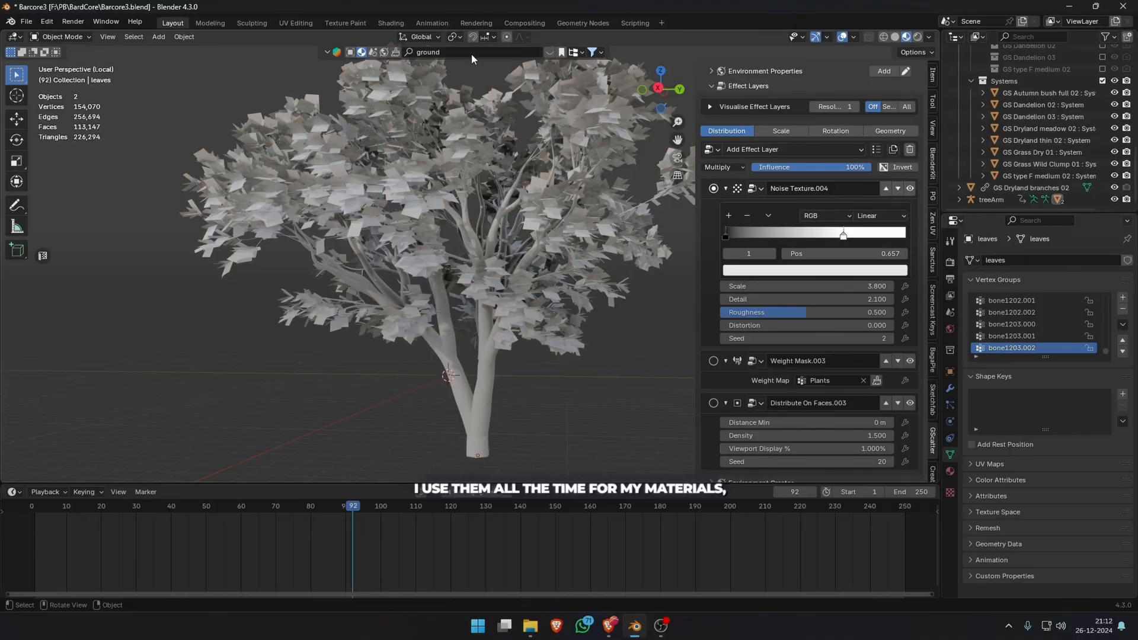
Select the tree trunk and search the BlenderKit material library for tree and bark, comparing the Tree Bark materials.
{"action": "left_click", "coordinate": [457, 54]}
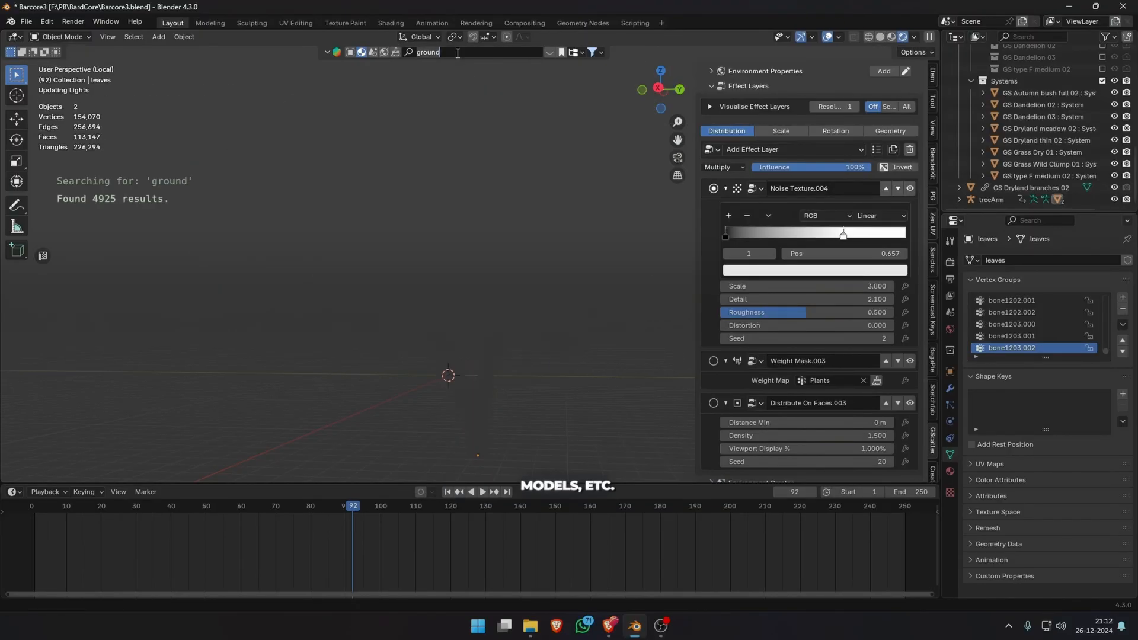
{"action": "type", "text": "tree"}
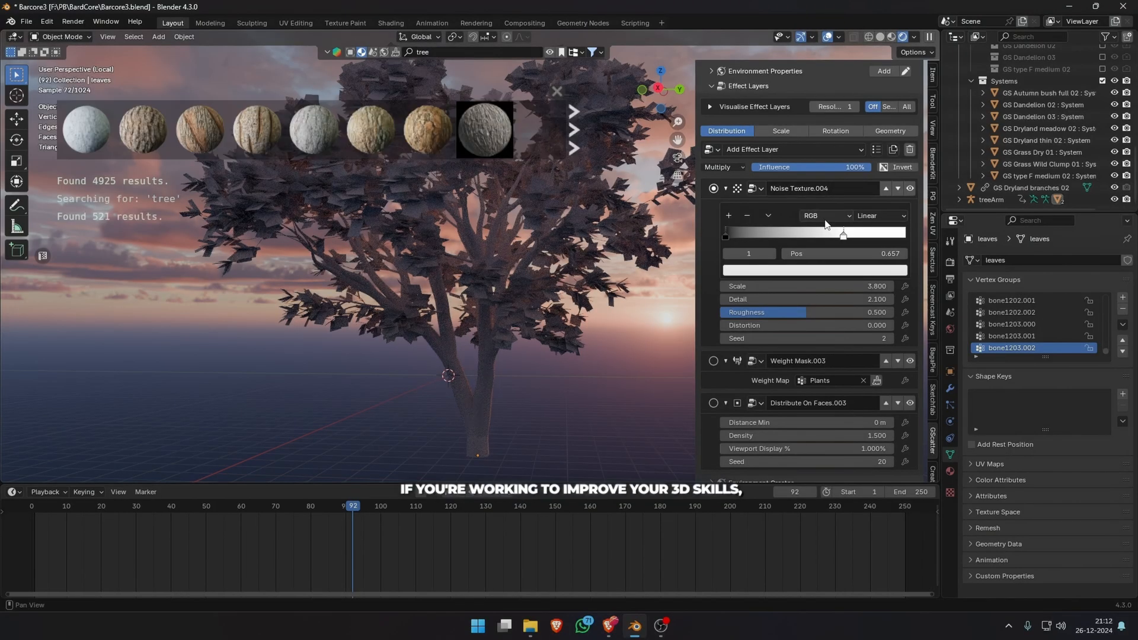
{"action": "type", "text": "n"}
{"action": "left_click", "coordinate": [490, 395]}
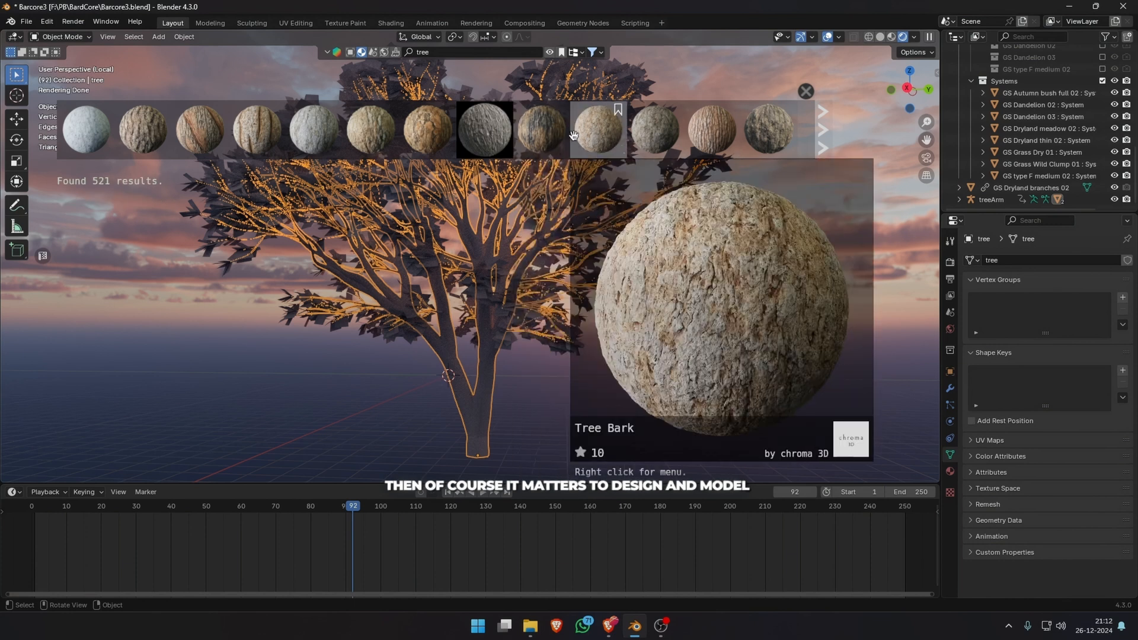
{"action": "scroll", "coordinate": [593, 130], "scroll_direction": "down", "scroll_amount": 3}
{"action": "scroll", "coordinate": [646, 134], "scroll_direction": "down", "scroll_amount": 3}
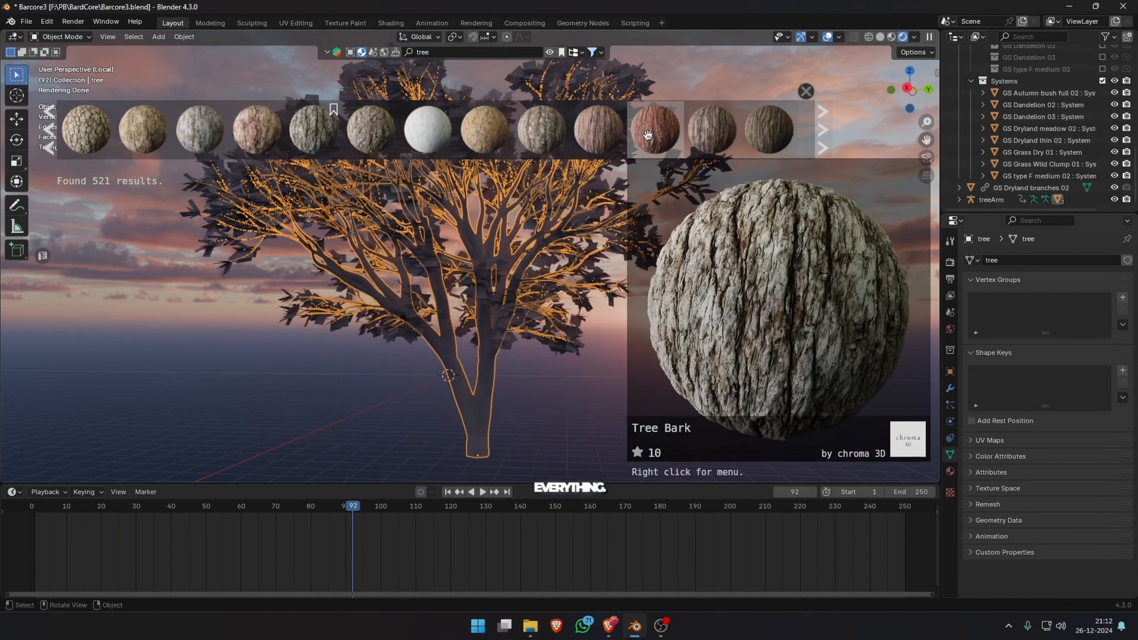
{"action": "key", "text": "Return"}
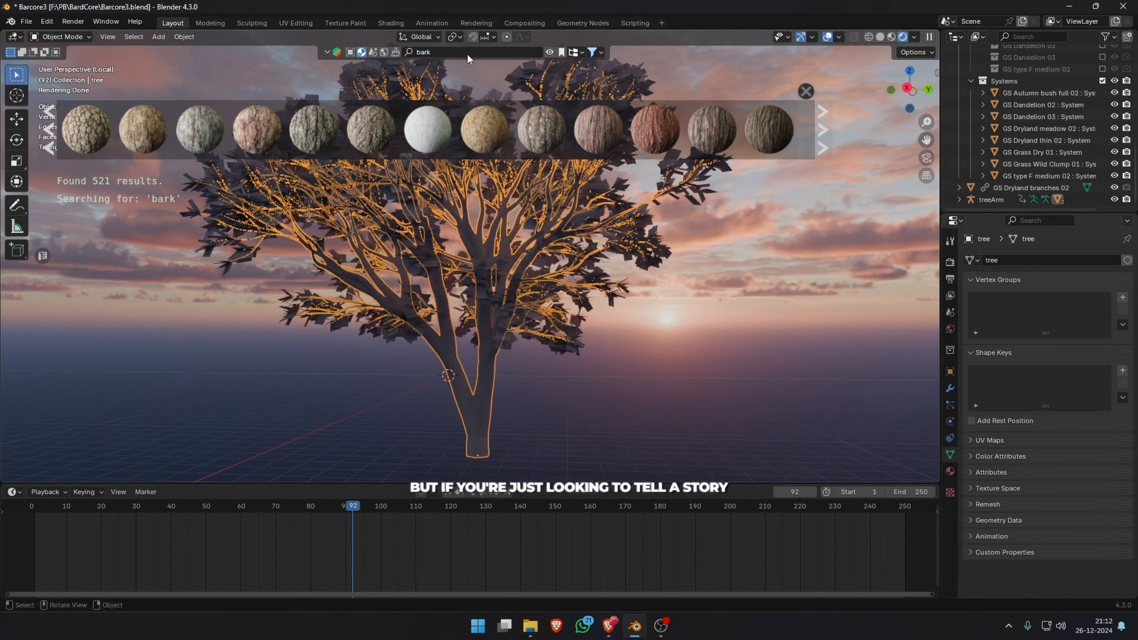
{"action": "mouse_move", "coordinate": [308, 121]}
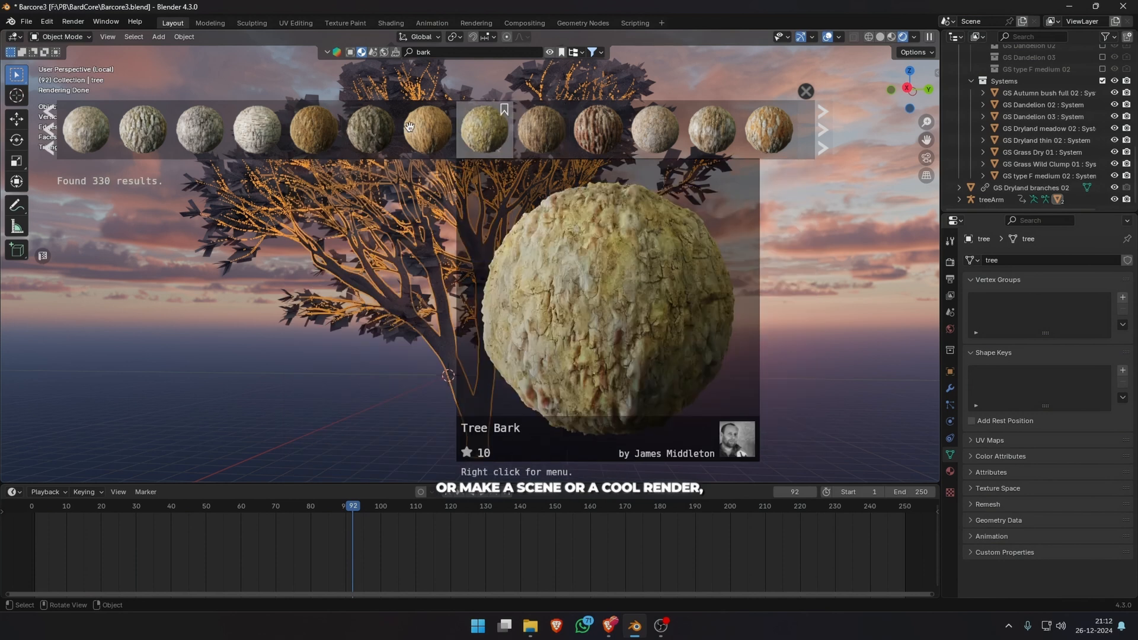
{"action": "mouse_move", "coordinate": [391, 127]}
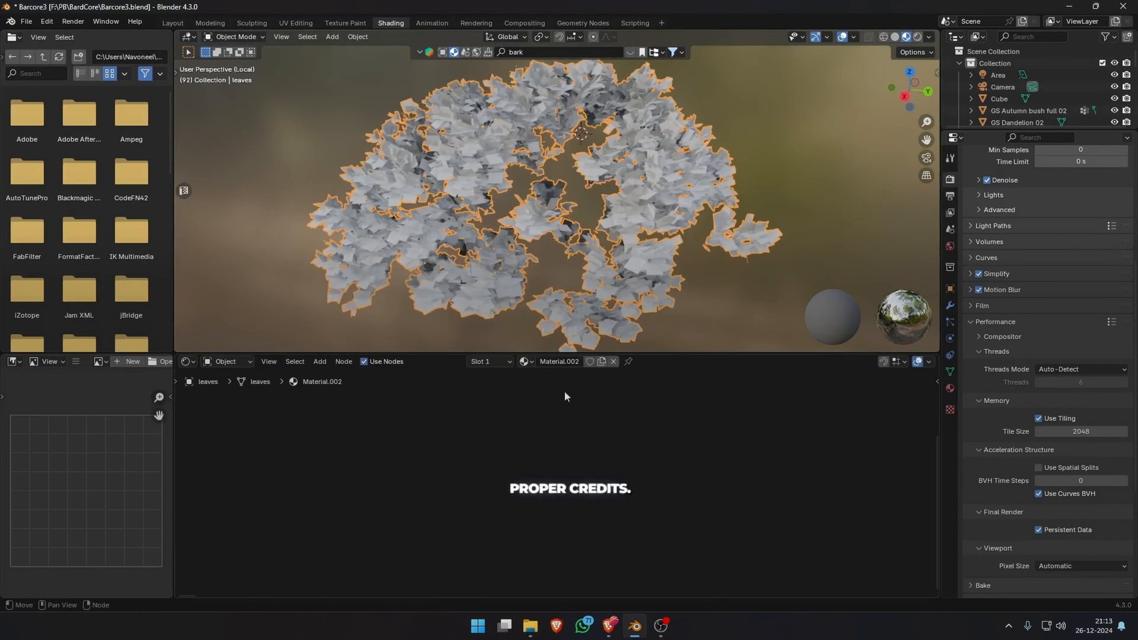
Give the leaves a new material and load a maple leaf image from Downloads as its base colour texture.
{"action": "middle_click_drag", "start_coordinate": [566, 397], "coordinate": [649, 442]}
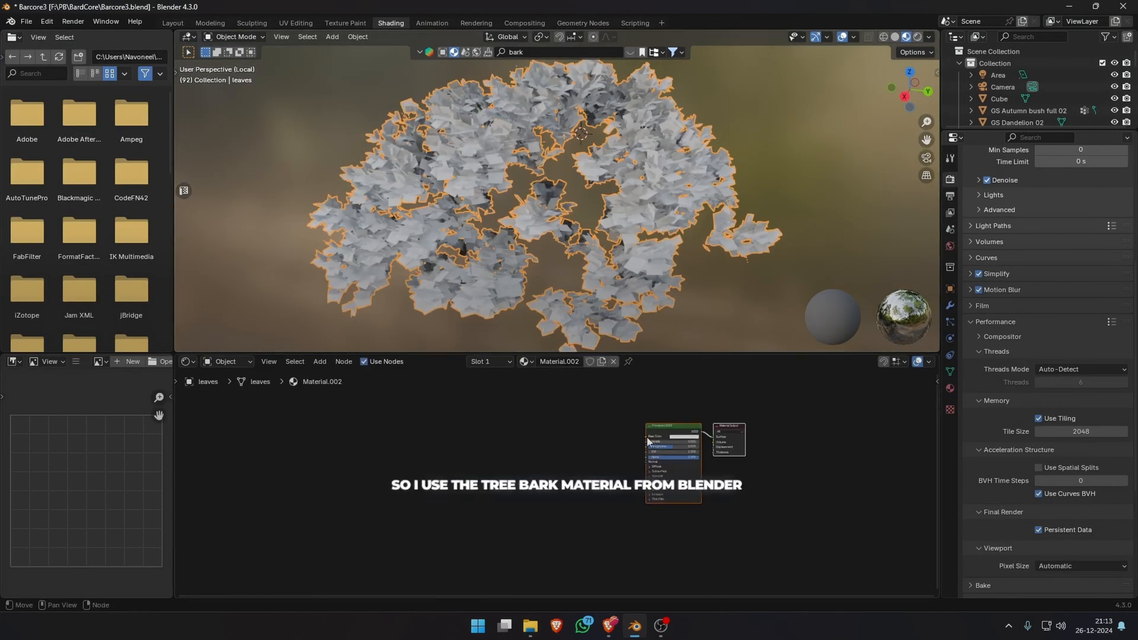
{"action": "left_click", "coordinate": [471, 481]}
{"action": "left_click", "coordinate": [474, 479]}
{"action": "left_click", "coordinate": [485, 445]}
{"action": "left_click", "coordinate": [304, 254]}
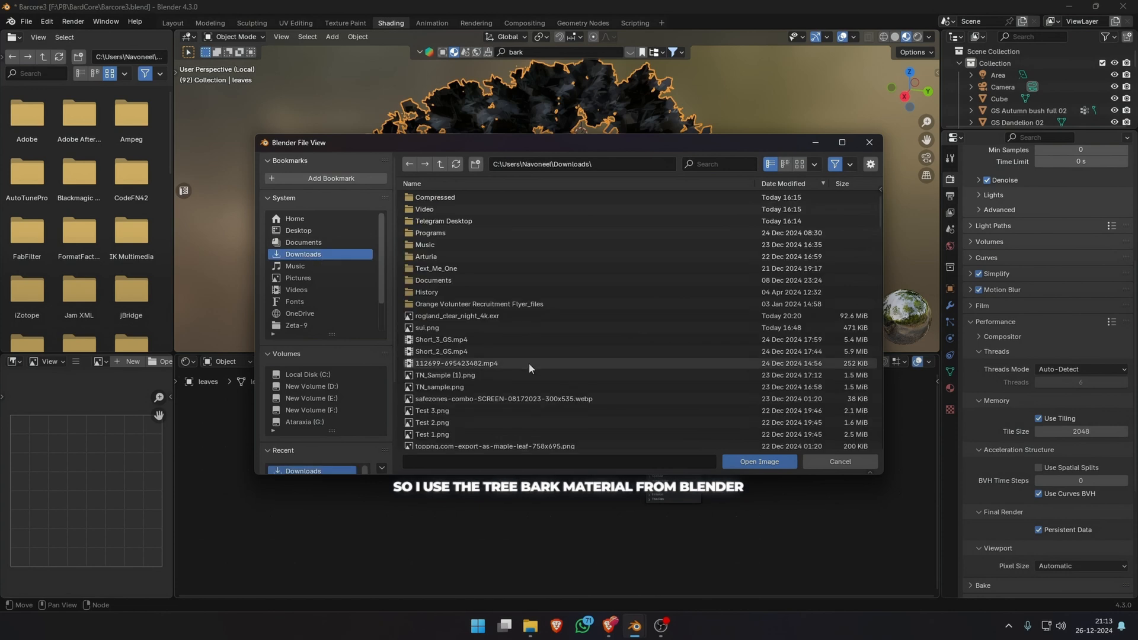
{"action": "scroll", "coordinate": [539, 385], "scroll_direction": "down", "scroll_amount": 1}
{"action": "double_click", "coordinate": [539, 422]}
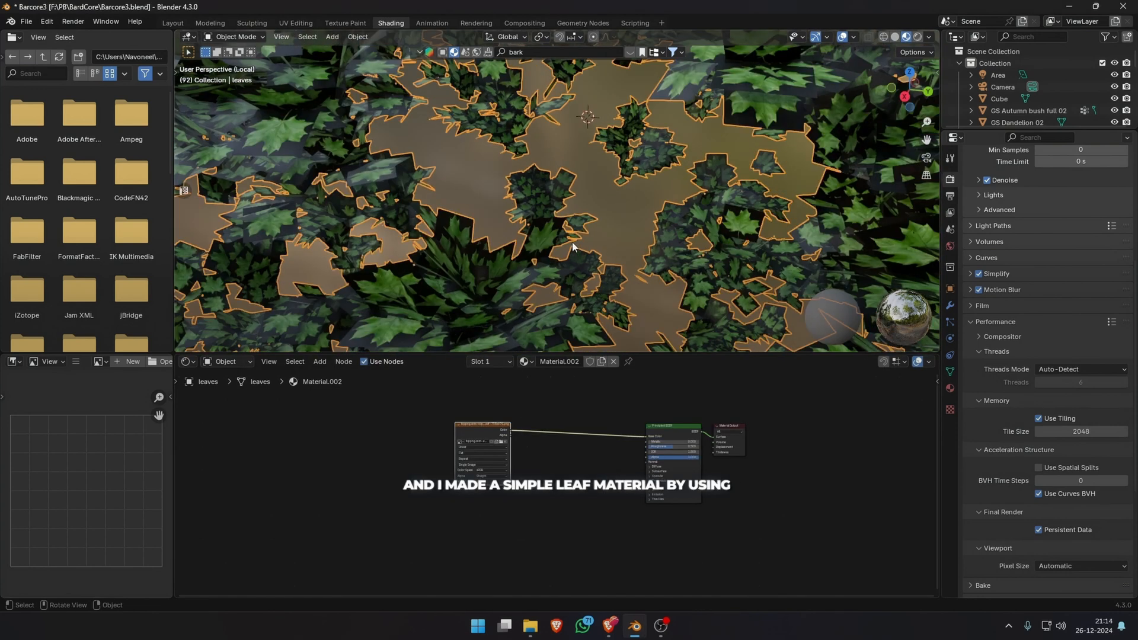
Connect the leaf image's alpha to the Principled BSDF and make room beside the Material Output for another node.
{"action": "left_click_drag", "start_coordinate": [644, 501], "coordinate": [648, 487]}
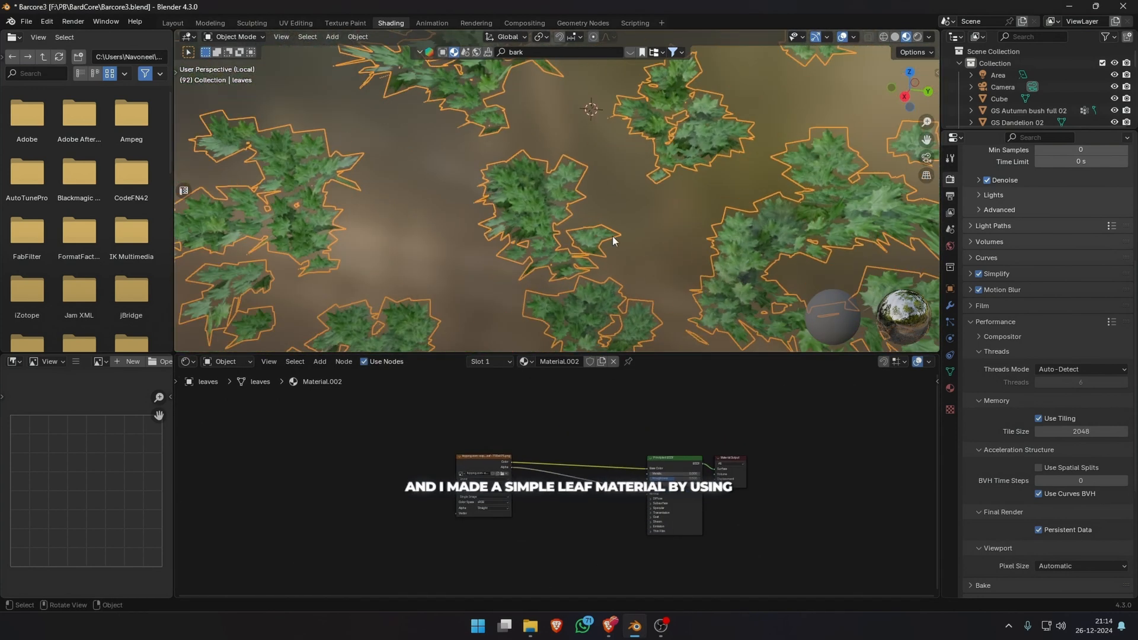
{"action": "left_click_drag", "start_coordinate": [726, 468], "coordinate": [824, 478]}
{"action": "key", "text": "shift+a"}
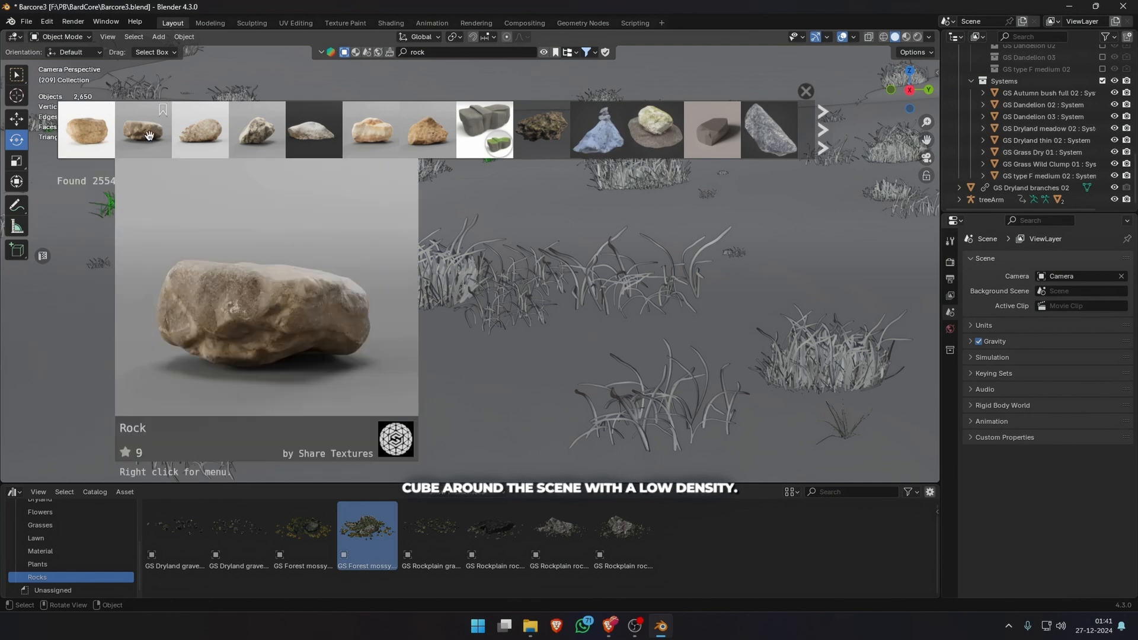
Place a rock from the BlenderKit rock results in the foreground and scale it to fit the scene.
{"action": "left_click_drag", "start_coordinate": [200, 129], "coordinate": [515, 380]}
{"action": "left_click", "coordinate": [456, 402]}
{"action": "key", "text": "s"}
{"action": "left_click", "coordinate": [529, 378]}
Reposition the rock in the foreground and adjust its height along Z so it sits in the ground.
{"action": "middle_click_drag", "start_coordinate": [515, 380], "coordinate": [396, 315]}
{"action": "key", "text": "g"}
{"action": "key", "text": "z"}
{"action": "left_click", "coordinate": [540, 311]}
Enlarge the smaller rock beside the big one, rotate it freely and lower it about 0.15 m.
{"action": "key", "text": "s"}
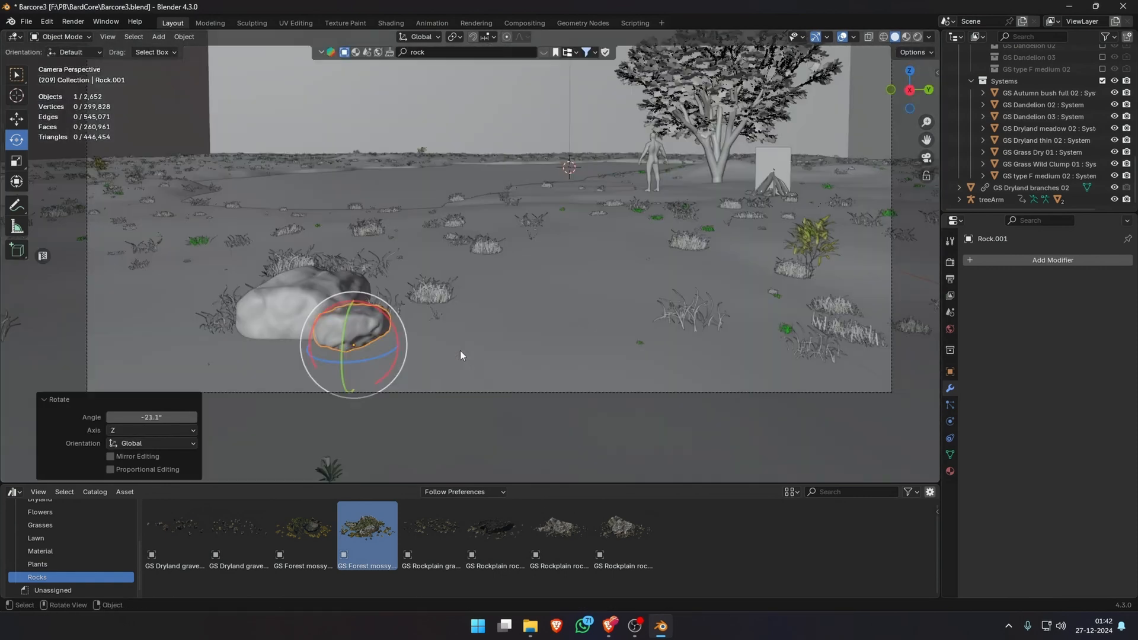
{"action": "key", "text": "r"}
{"action": "key", "text": "r"}
{"action": "left_click", "coordinate": [322, 347]}
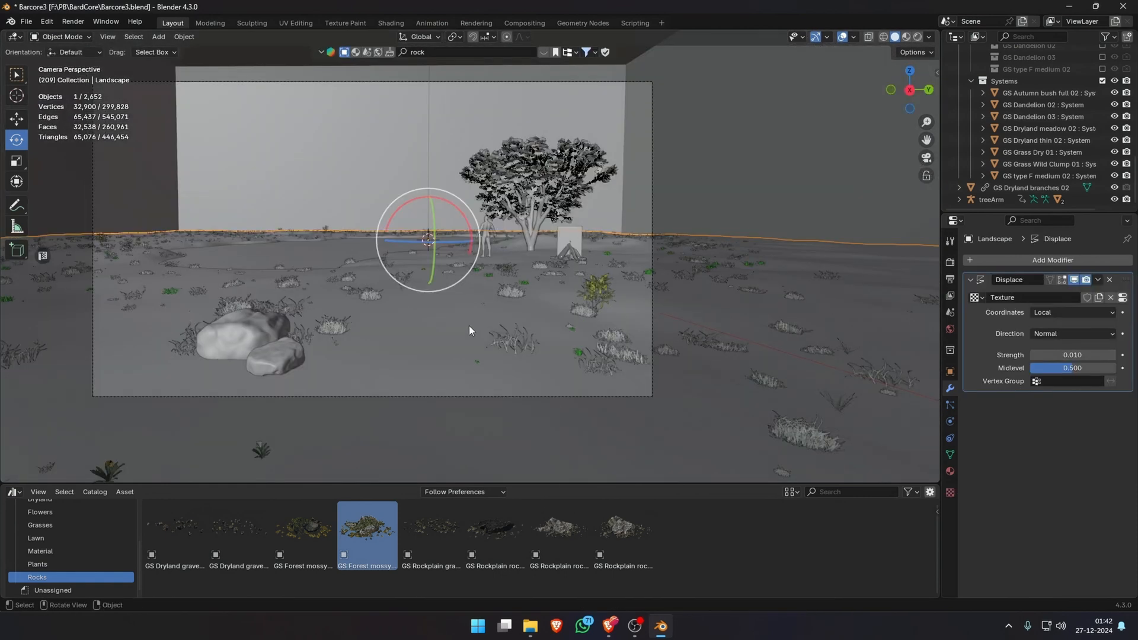
Hide the viewport overlays and raise the viewport display percentage of the Dry Grass-masked scatter on the Landscape.
{"action": "key", "text": "n"}
{"action": "left_click", "coordinate": [842, 37]}
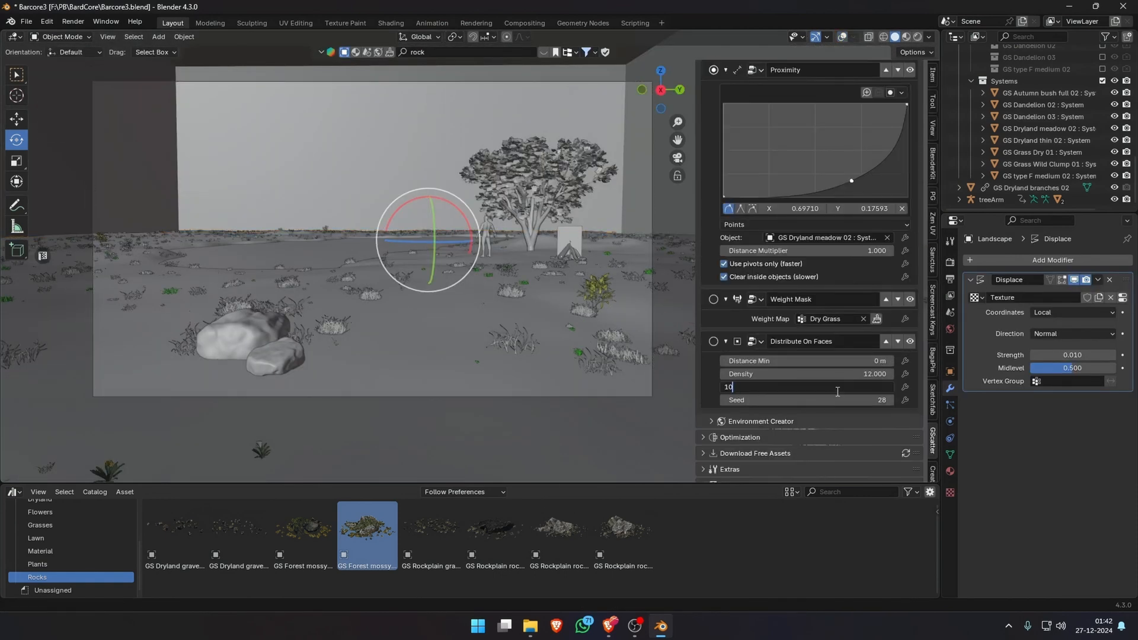
{"action": "scroll", "coordinate": [759, 167], "scroll_direction": "up", "scroll_amount": 7}
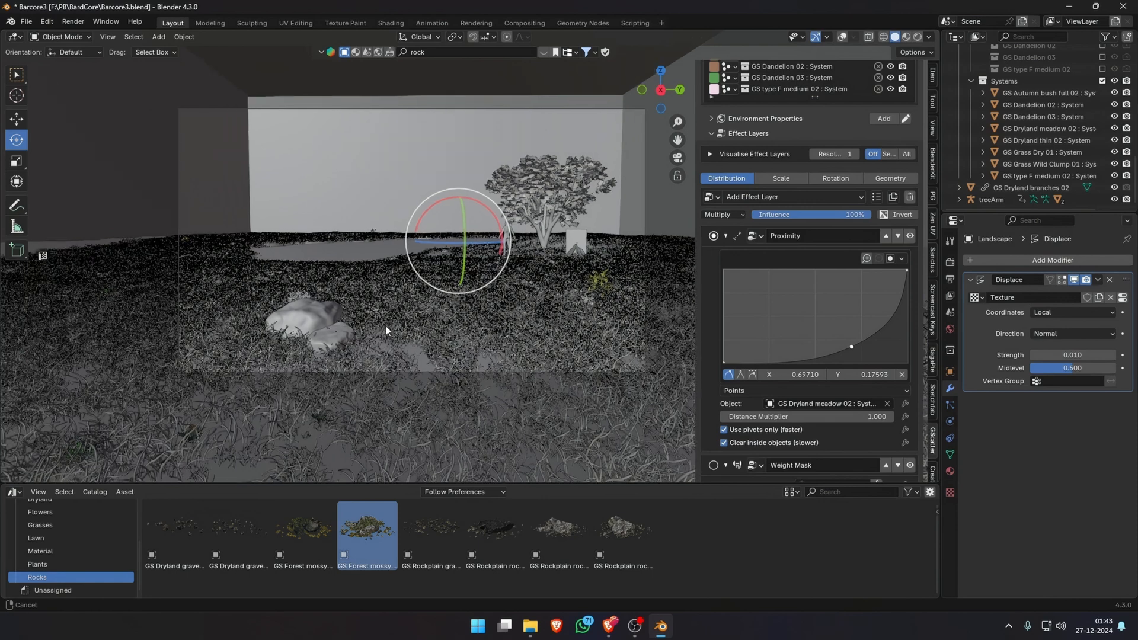
Show the BlenderKit rock results again, scale the linked rock duplicate near the tree to about 0.51 and rotate it about Z.
{"action": "left_click", "coordinate": [546, 51]}
{"action": "left_click_drag", "start_coordinate": [312, 126], "coordinate": [380, 307]}
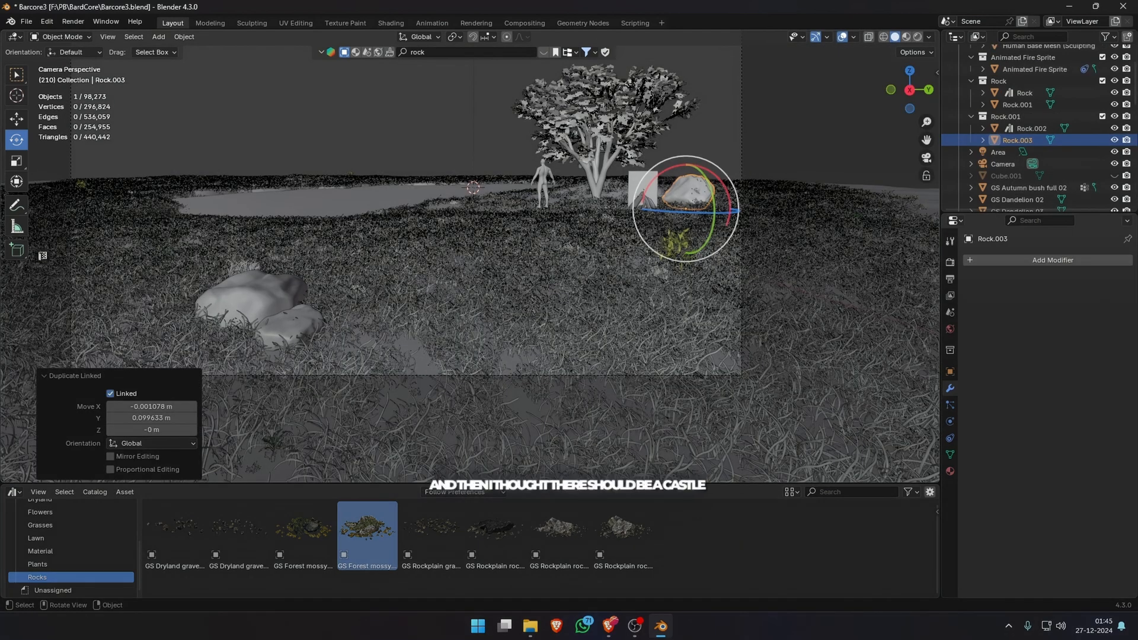
{"action": "key", "text": "s"}
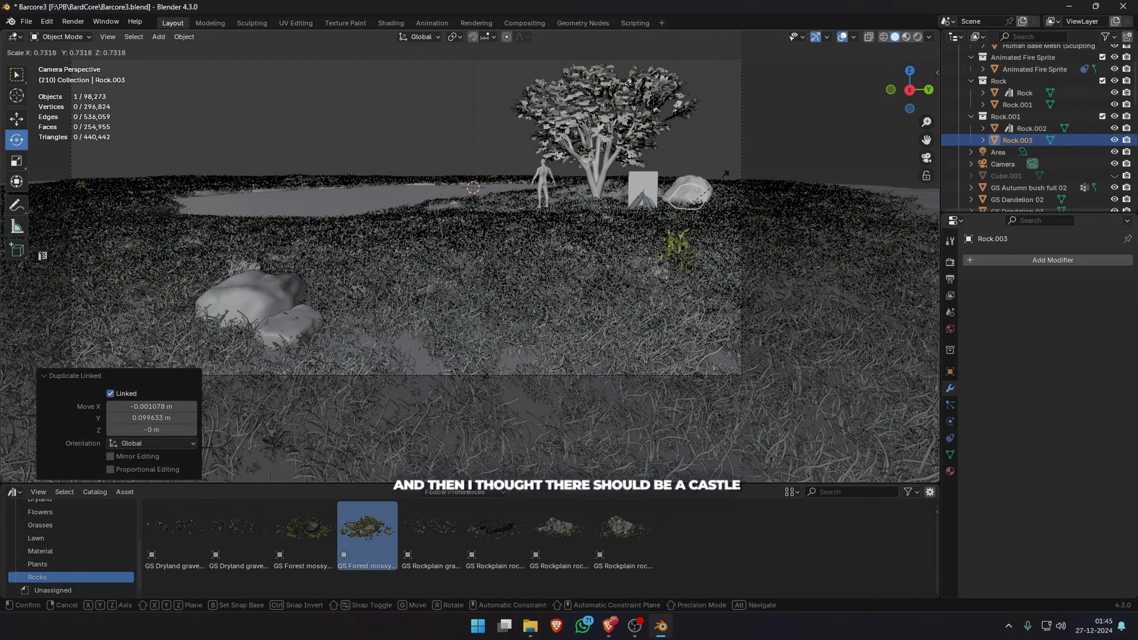
{"action": "left_click", "coordinate": [711, 186]}
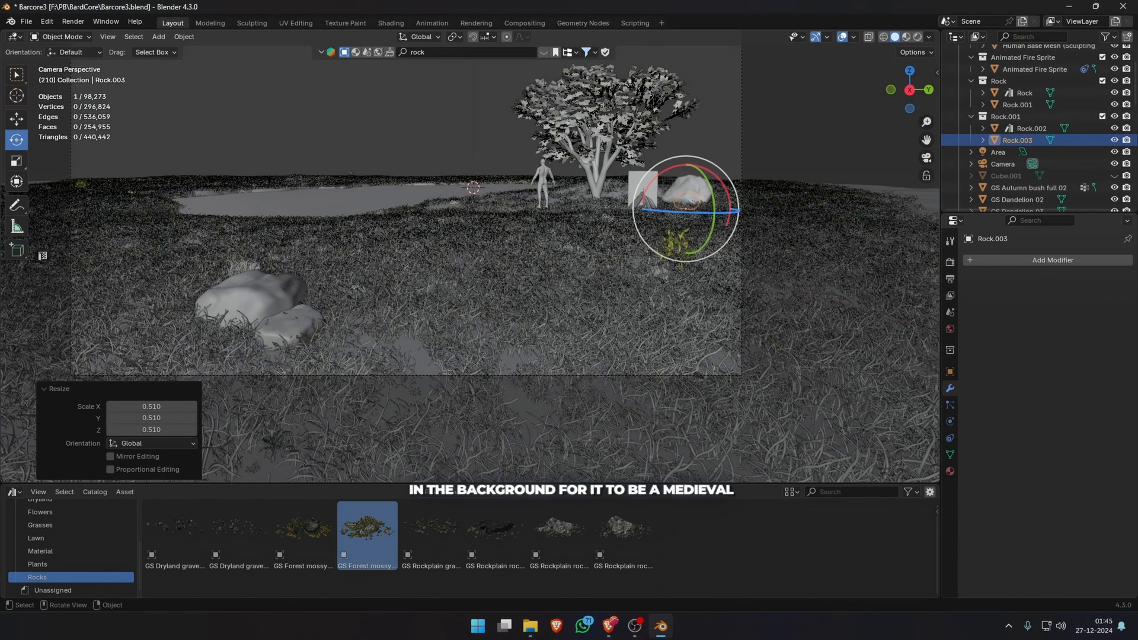
{"action": "left_click_drag", "start_coordinate": [723, 212], "coordinate": [731, 211]}
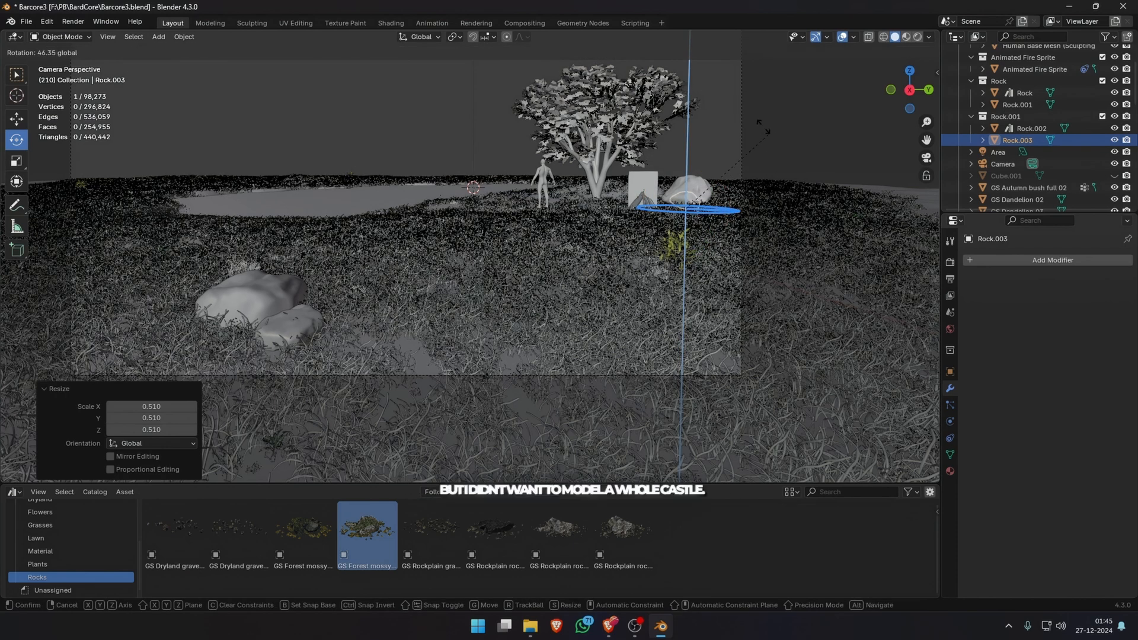
{"action": "left_click_drag", "start_coordinate": [762, 126], "coordinate": [723, 154]}
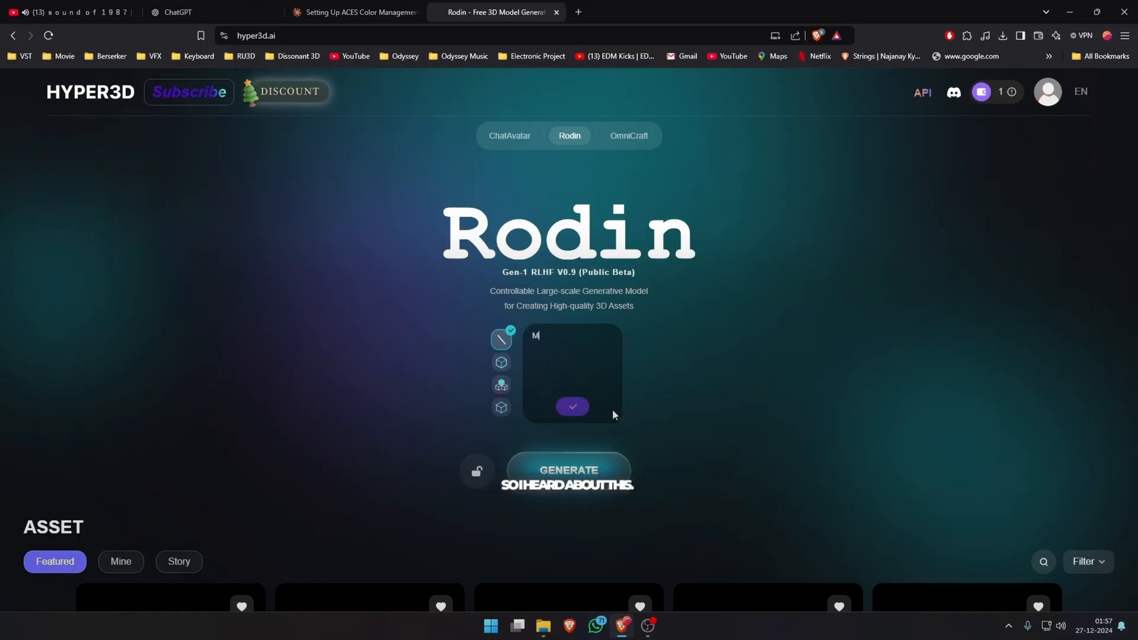
In Rodin on Hyper3D, enter the prompt "Medieval, damaged castle", generate and regenerate the reference image, and accept it.
{"action": "type", "text": "edieval, da"}
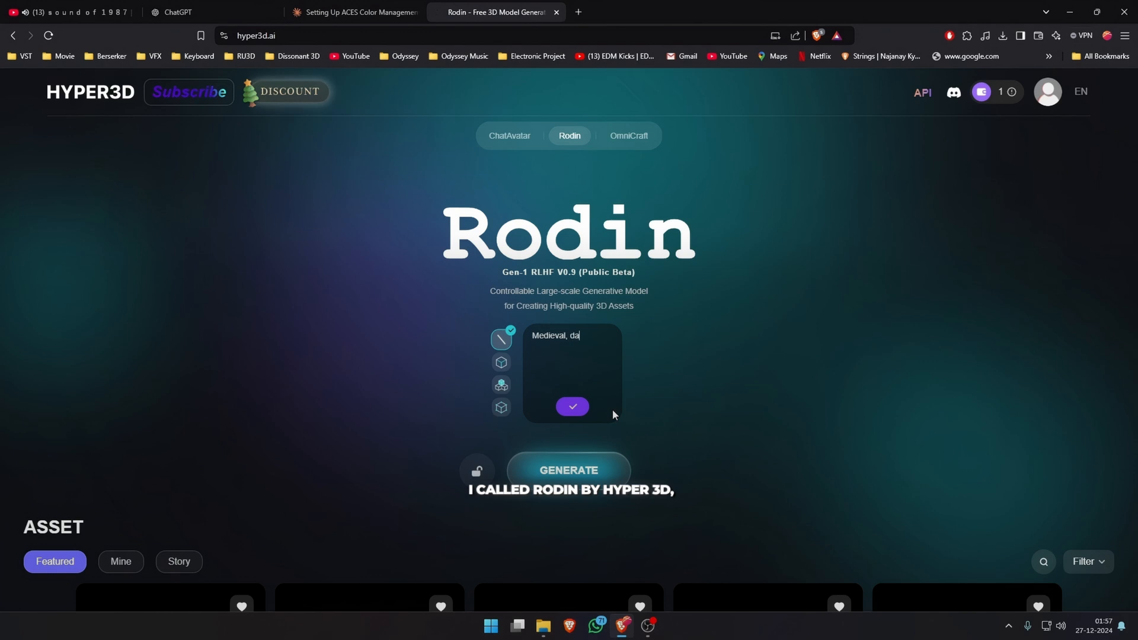
{"action": "type", "text": "maged cas"}
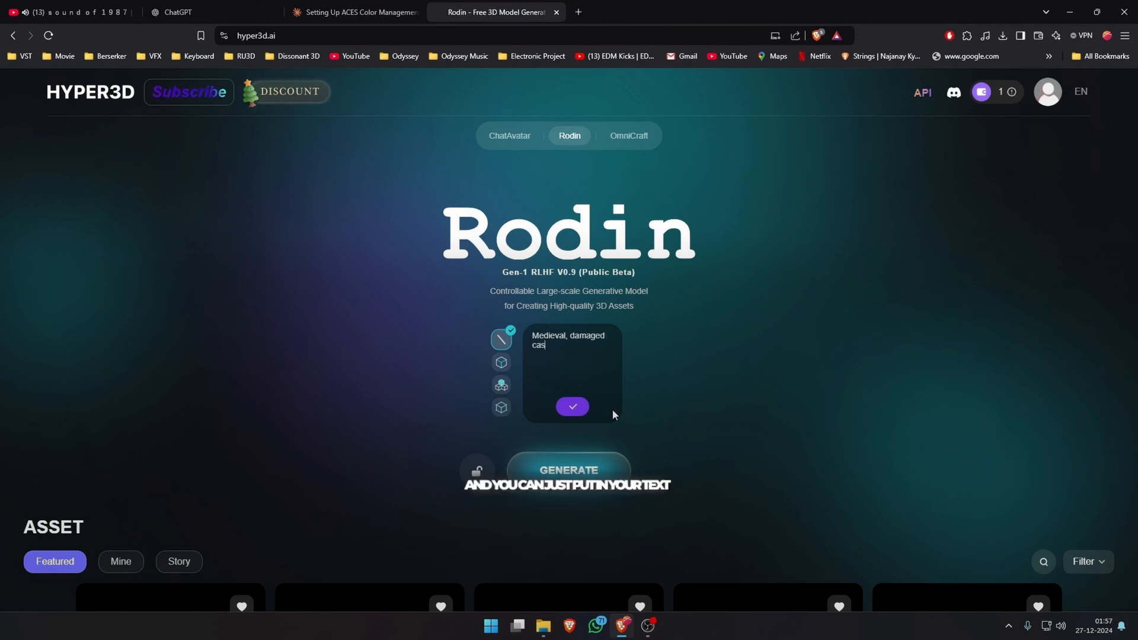
{"action": "type", "text": "tle"}
{"action": "left_click", "coordinate": [573, 406]}
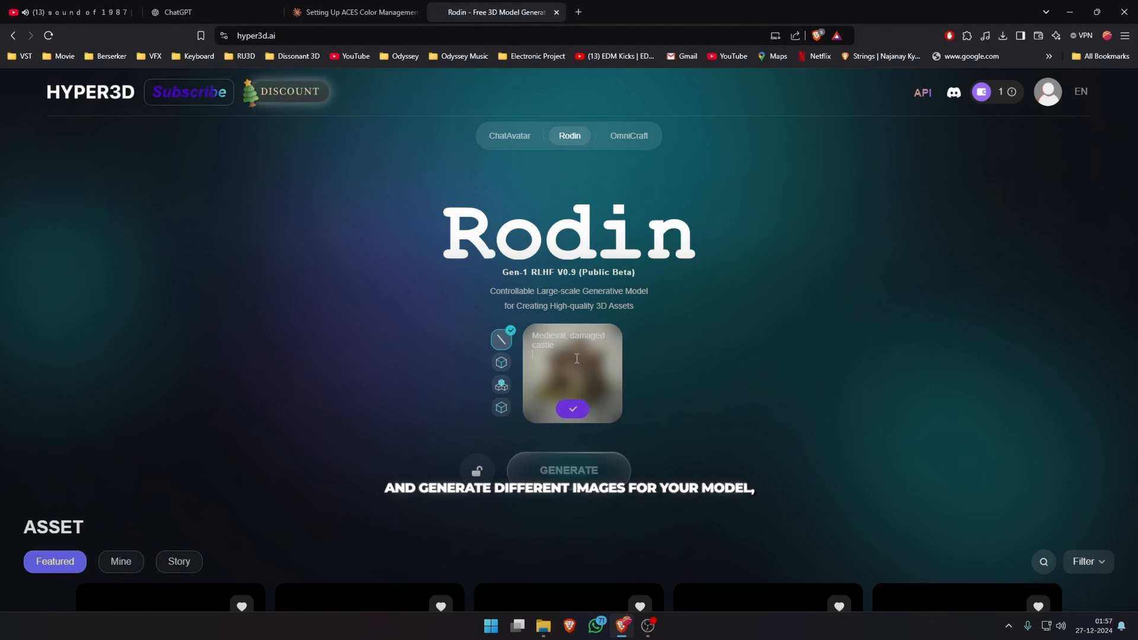
{"action": "left_click", "coordinate": [576, 414]}
{"action": "left_click", "coordinate": [576, 414]}
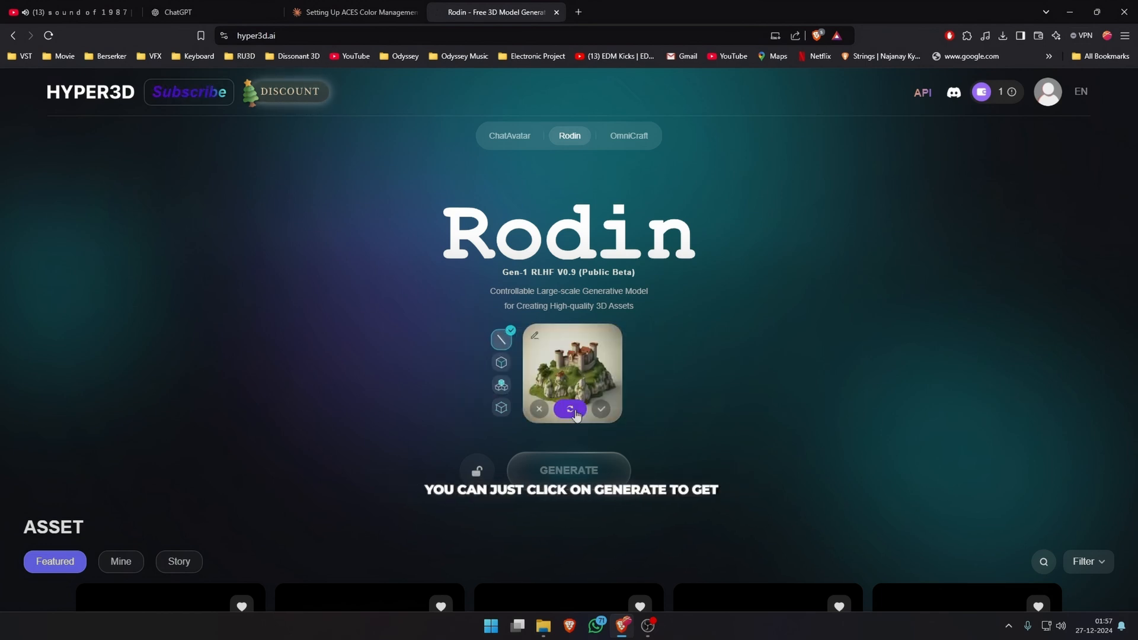
{"action": "left_click", "coordinate": [601, 408]}
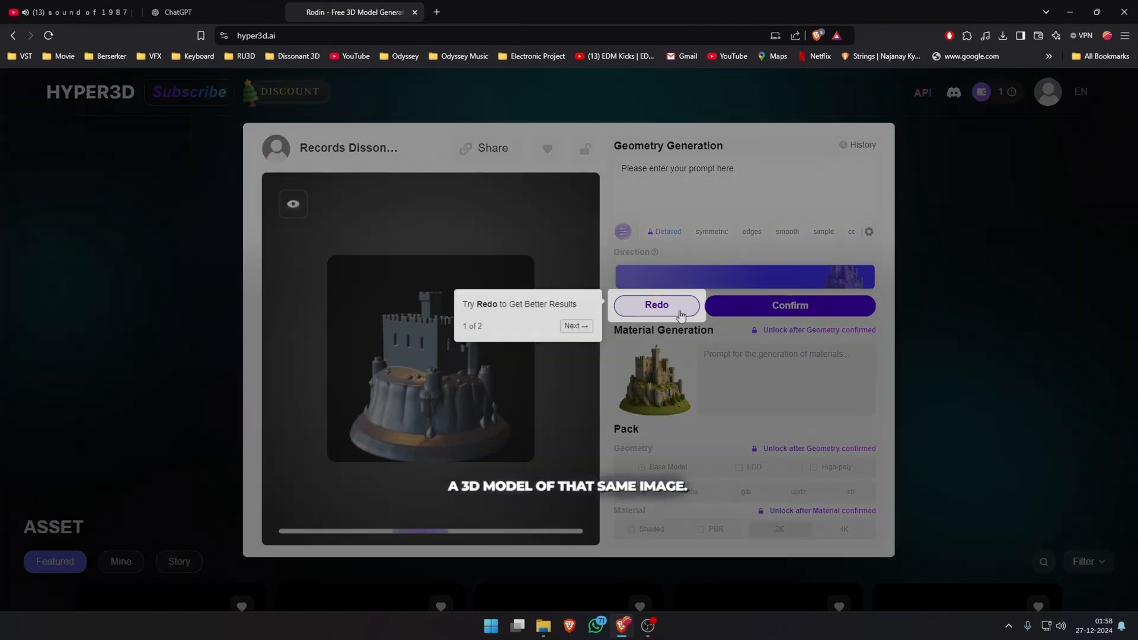
Redo the castle geometry and generate its material with the prompt "damaged medieval castle on top of a hill".
{"action": "left_click", "coordinate": [656, 305]}
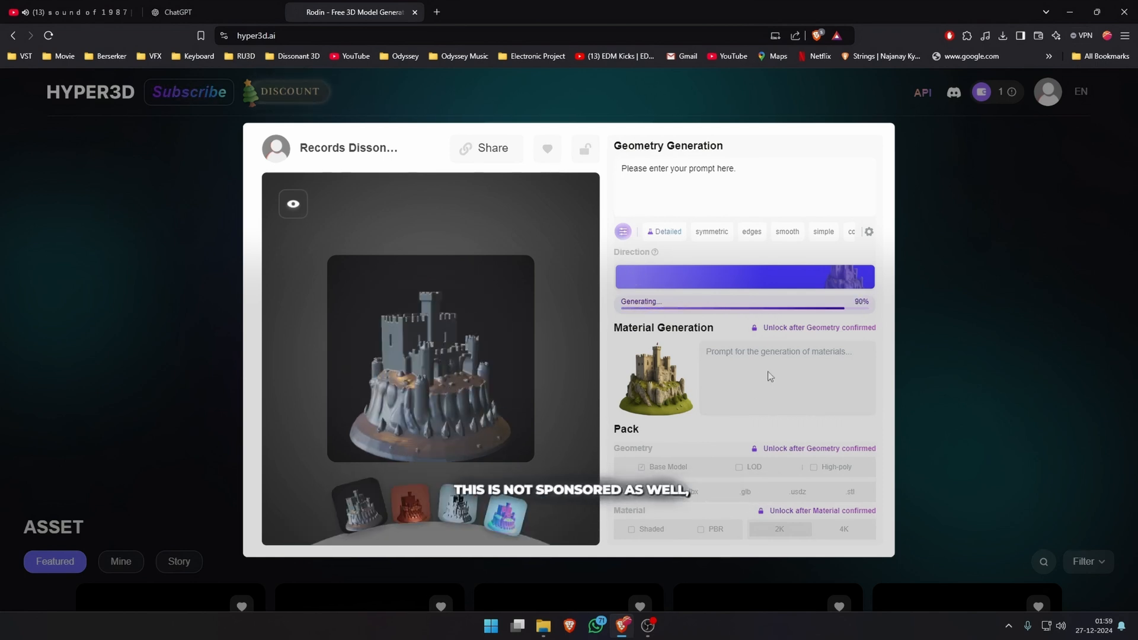
{"action": "left_click", "coordinate": [791, 287]}
{"action": "type", "text": "damaged medieval castle on top of a hill"}
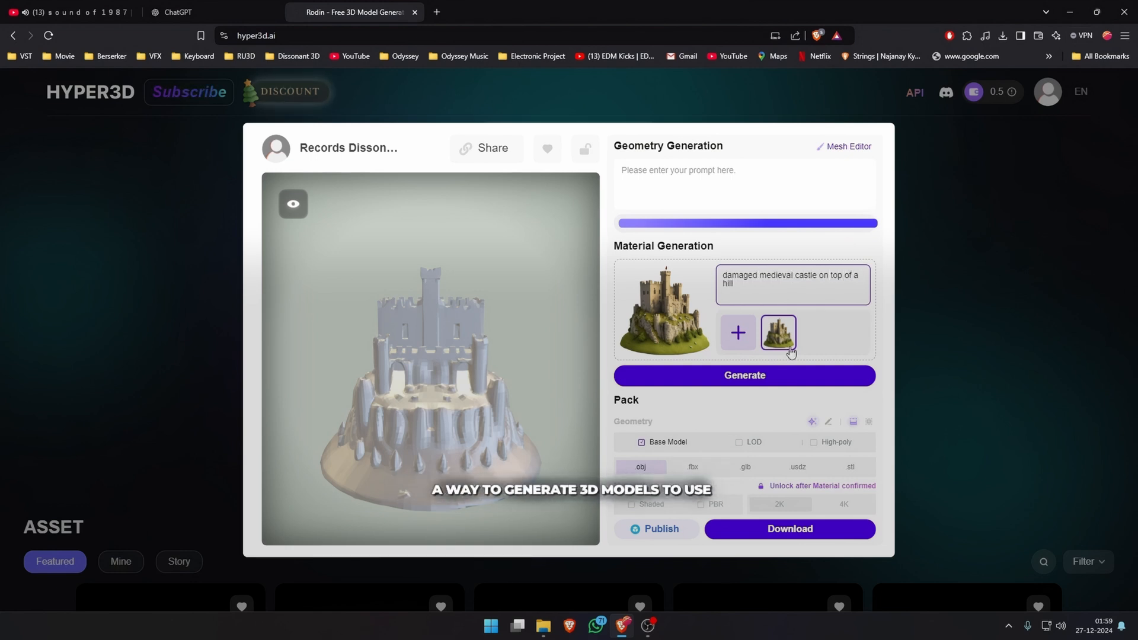
{"action": "left_click", "coordinate": [792, 375]}
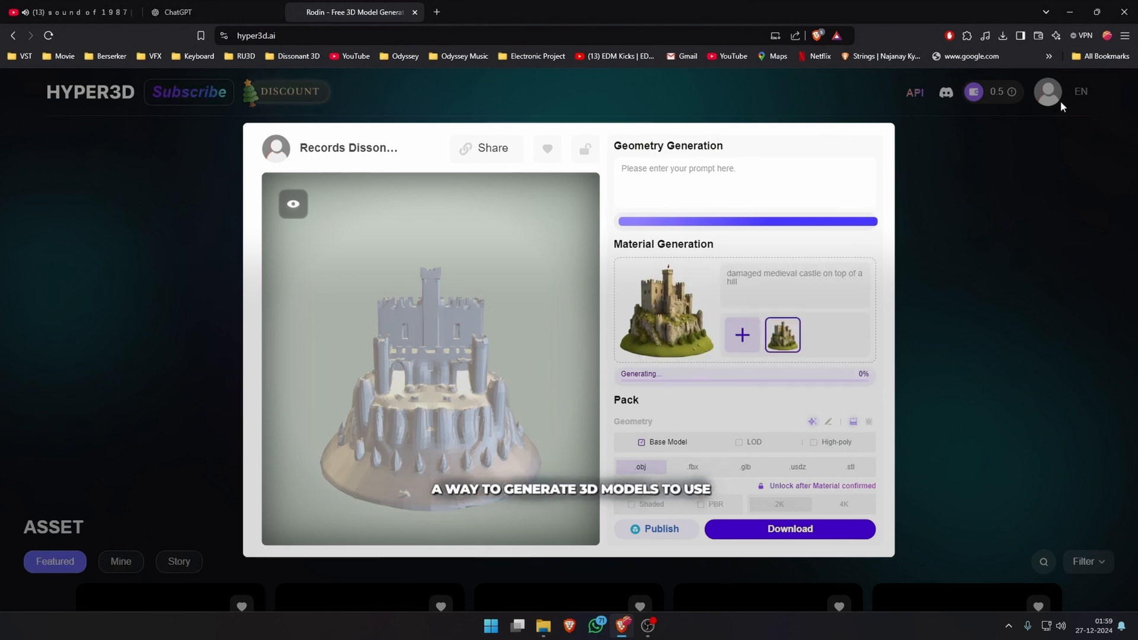
{"action": "left_click_drag", "start_coordinate": [416, 415], "coordinate": [419, 368]}
{"action": "scroll", "coordinate": [414, 310], "scroll_direction": "up", "scroll_amount": 3}
{"action": "scroll", "coordinate": [419, 368], "scroll_direction": "down", "scroll_amount": 3}
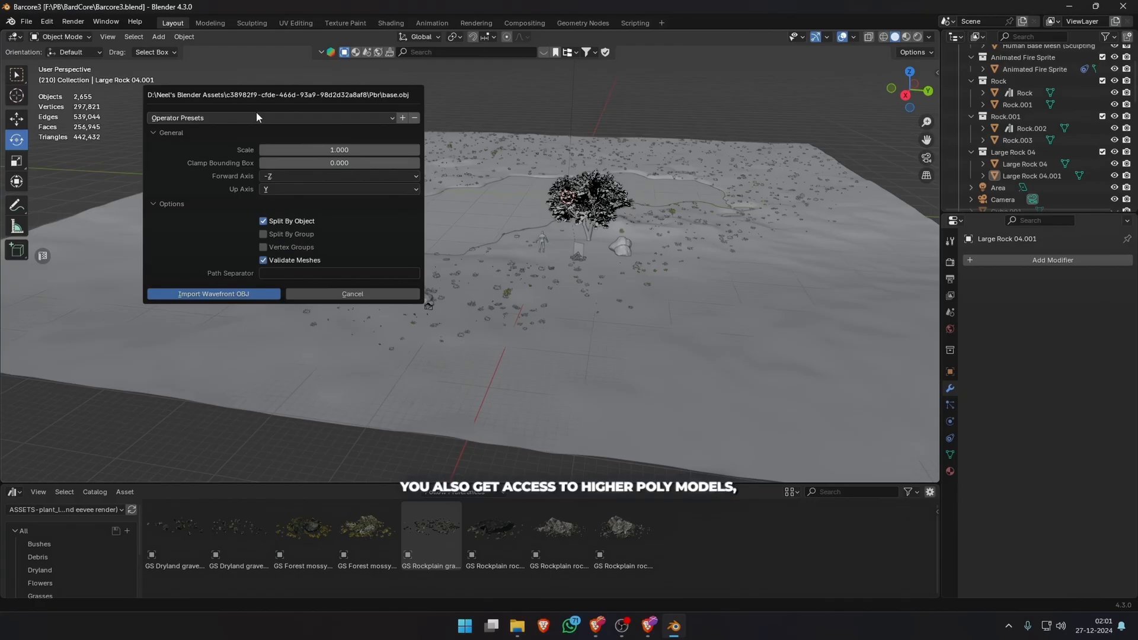
Switch to Blender and scale up the castle model imported from base.obj so it towers over the landscape.
{"action": "key", "text": "s"}
{"action": "left_click", "coordinate": [830, 234]}
{"action": "middle_click_drag", "start_coordinate": [679, 218], "coordinate": [449, 292]}
{"action": "key", "text": "KP_0"}
{"action": "left_click_drag", "start_coordinate": [474, 244], "coordinate": [533, 245]}
{"action": "key", "text": "s"}
{"action": "key", "text": "Escape"}
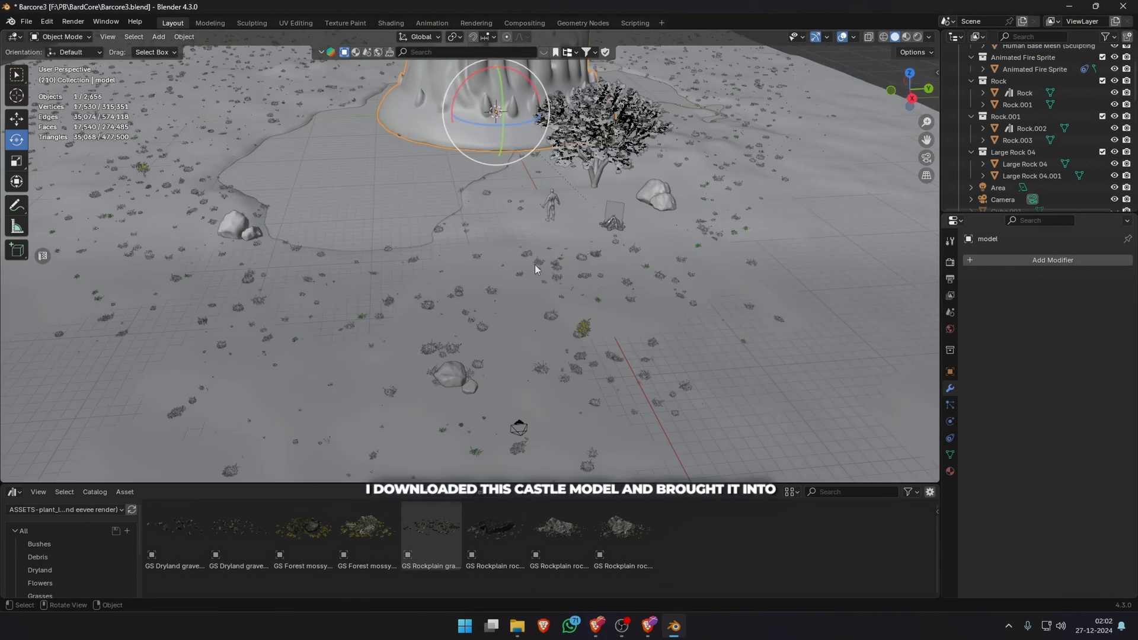
{"action": "scroll", "coordinate": [535, 264], "scroll_direction": "down", "scroll_amount": 8}
Move the castle about -105 m along X and shift it in the negative Y direction, far behind the lake.
{"action": "key", "text": "g"}
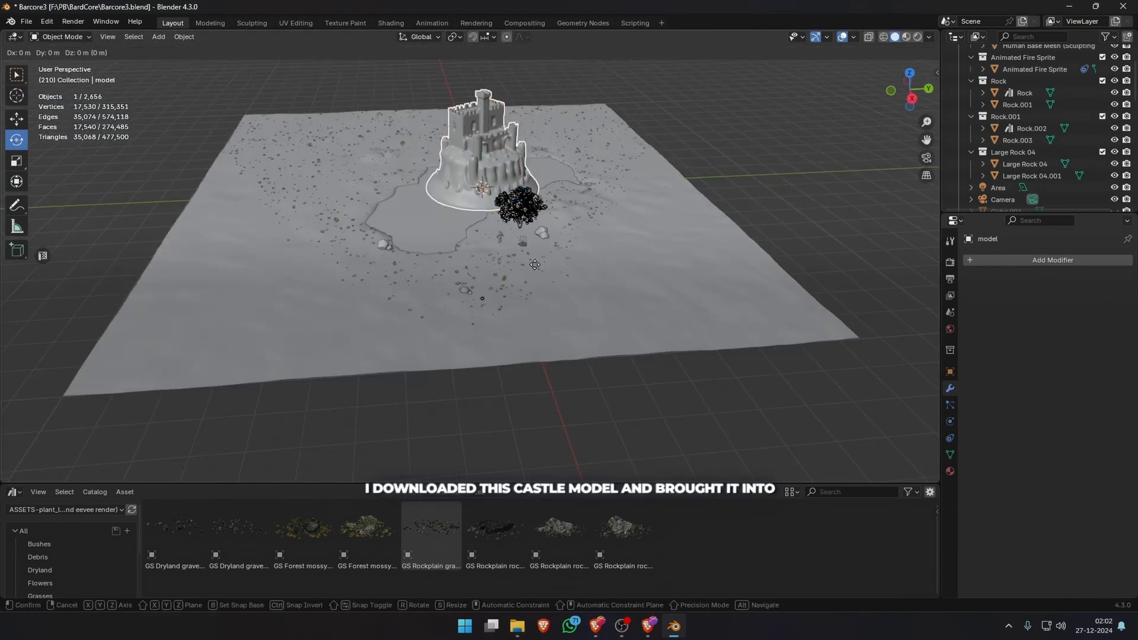
{"action": "key", "text": "x"}
{"action": "left_click", "coordinate": [454, 201]}
{"action": "key", "text": "g"}
{"action": "key", "text": "y"}
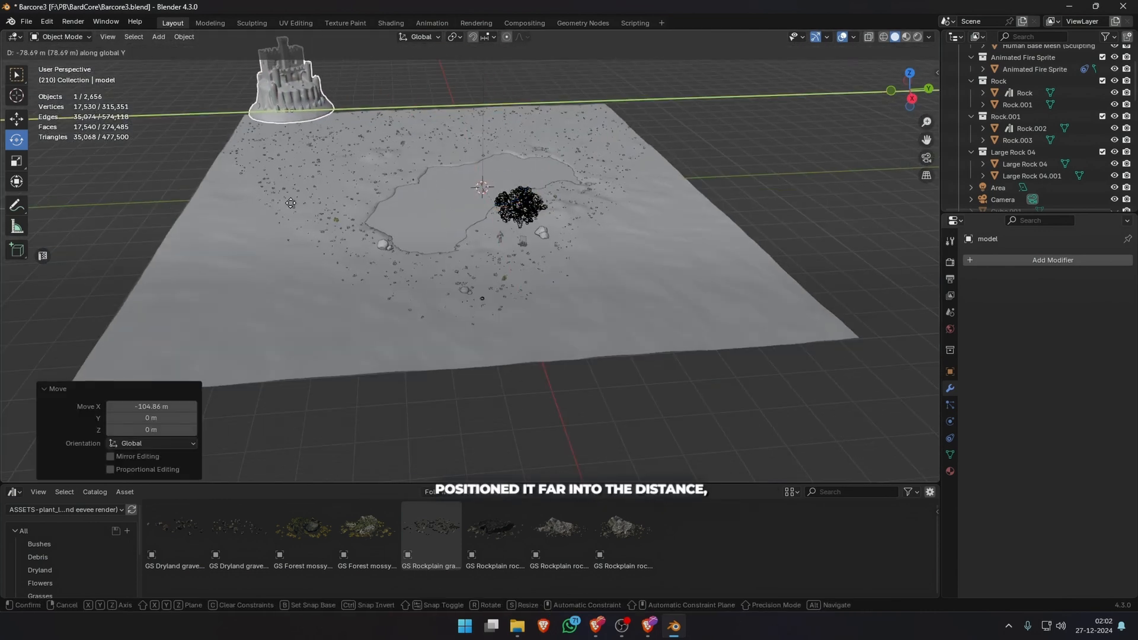
{"action": "left_click", "coordinate": [258, 185]}
Lower the castle about 1.4 m along Z in the camera view so its base meets the horizon.
{"action": "key", "text": "KP_0"}
{"action": "left_click", "coordinate": [360, 163]}
{"action": "key", "text": "ctrl+z"}
{"action": "key", "text": "g"}
{"action": "key", "text": "z"}
{"action": "left_click", "coordinate": [361, 165]}
Enlarge the distant castle slightly, reposition it and rotate it about Z to suit the camera composition.
{"action": "key", "text": "s"}
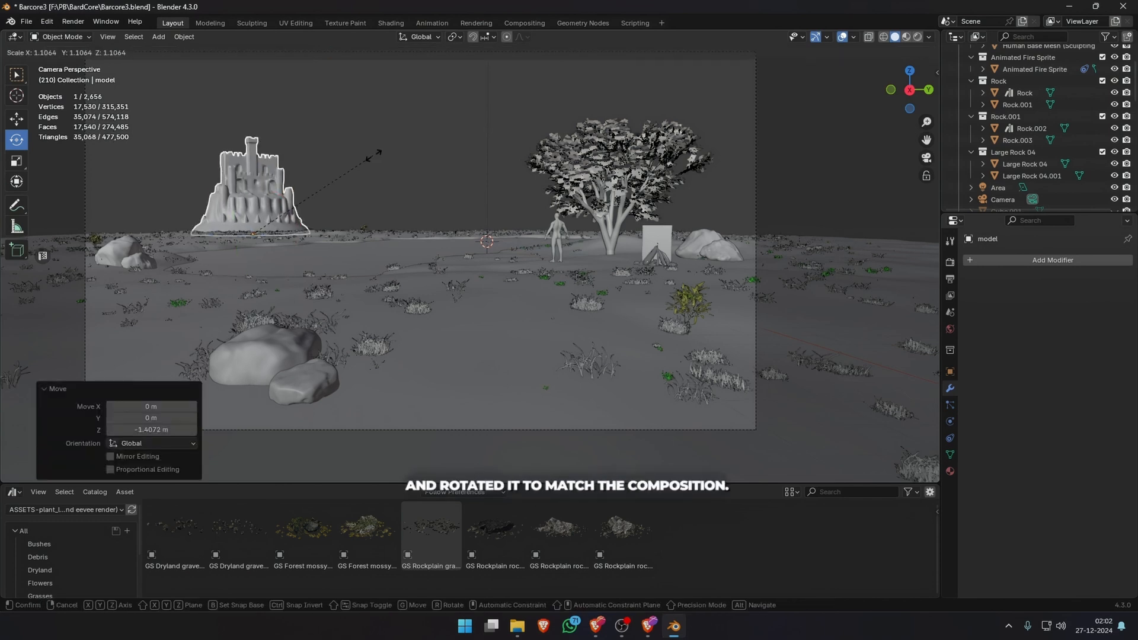
{"action": "left_click", "coordinate": [411, 146]}
{"action": "key", "text": "g"}
{"action": "key", "text": "r"}
{"action": "key", "text": "z"}
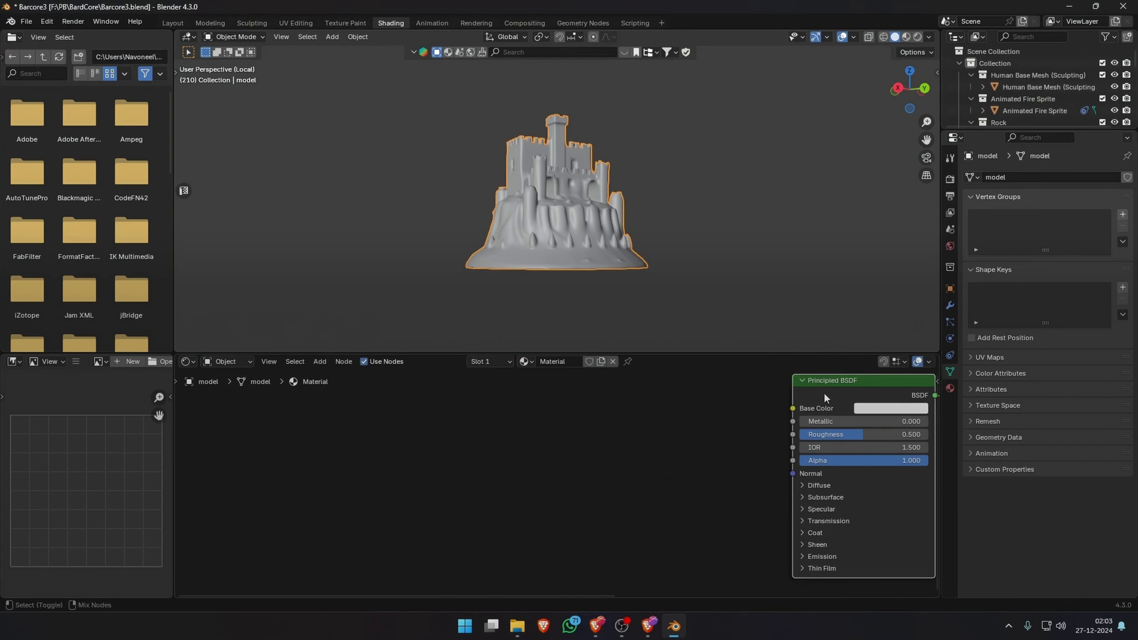
Build the castle material with Node Wrangler's Principled Texture Setup from the diffuse, metallic, normal, pbr and roughness maps in the Pbr folder.
{"action": "key", "text": "ctrl+shift+t"}
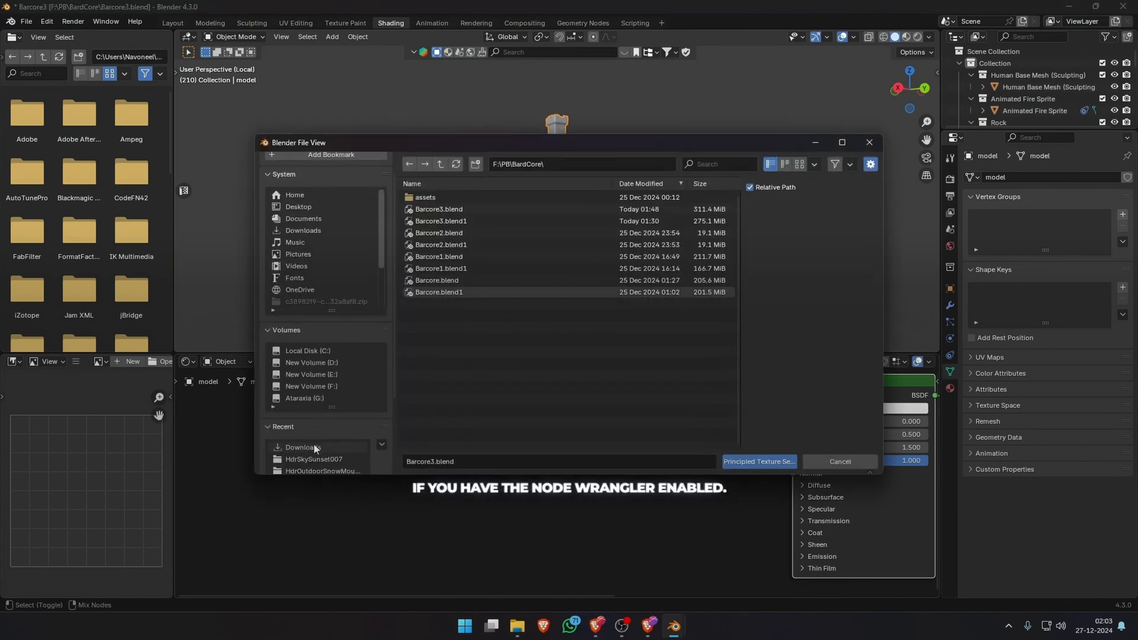
{"action": "left_click", "coordinate": [314, 362]}
{"action": "left_click", "coordinate": [445, 208]}
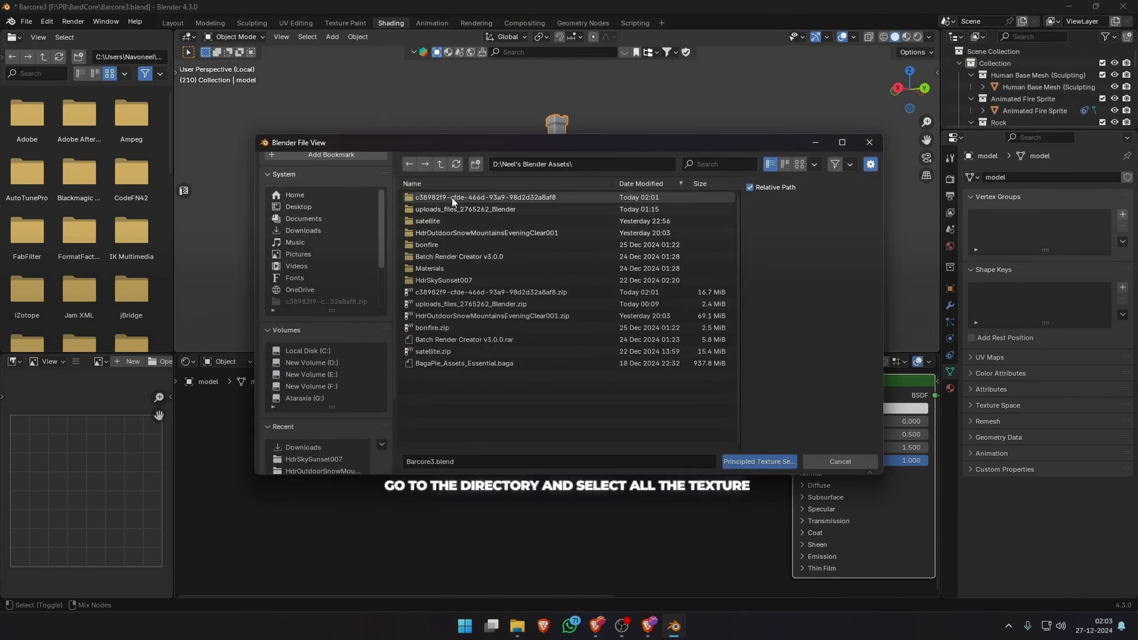
{"action": "double_click", "coordinate": [451, 197]}
{"action": "left_click", "coordinate": [436, 211]}
{"action": "double_click", "coordinate": [437, 211]}
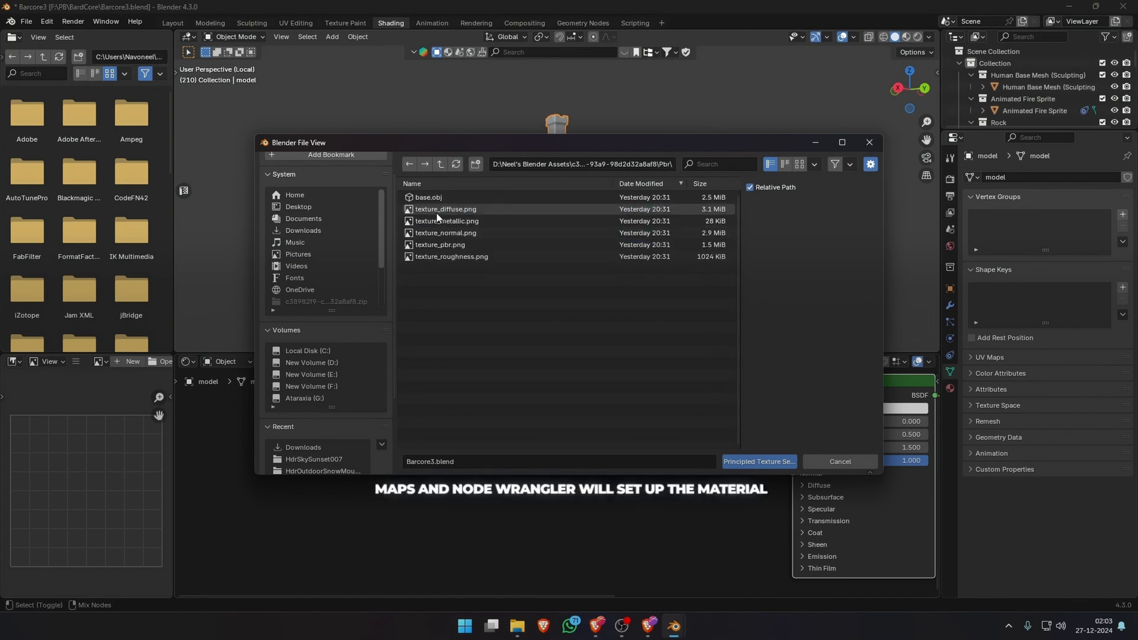
{"action": "left_click", "coordinate": [436, 211]}
{"action": "left_click", "coordinate": [457, 257], "text": "shift"}
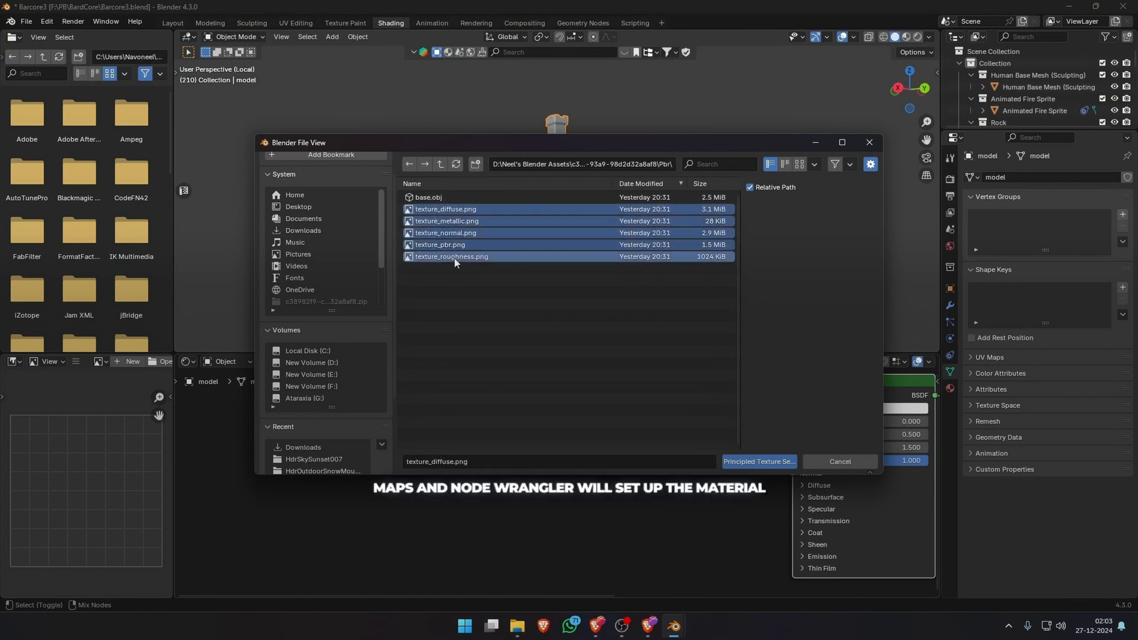
{"action": "left_click", "coordinate": [741, 460]}
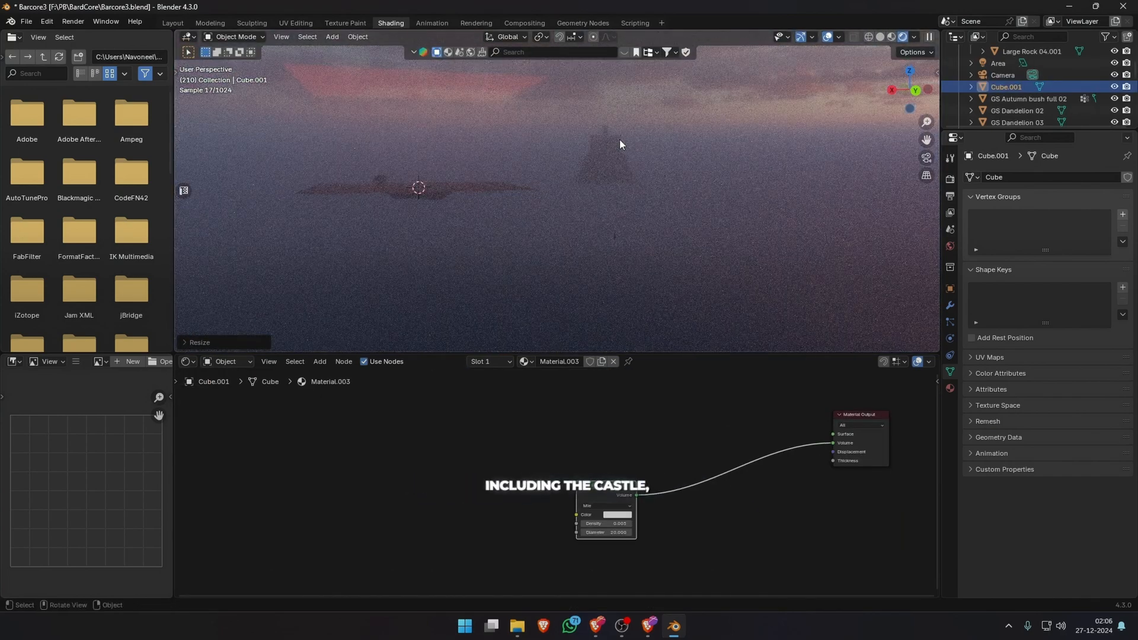
Scale the fog volume cube along Z so it encloses the scene, including the castle.
{"action": "key", "text": "s"}
{"action": "key", "text": "z"}
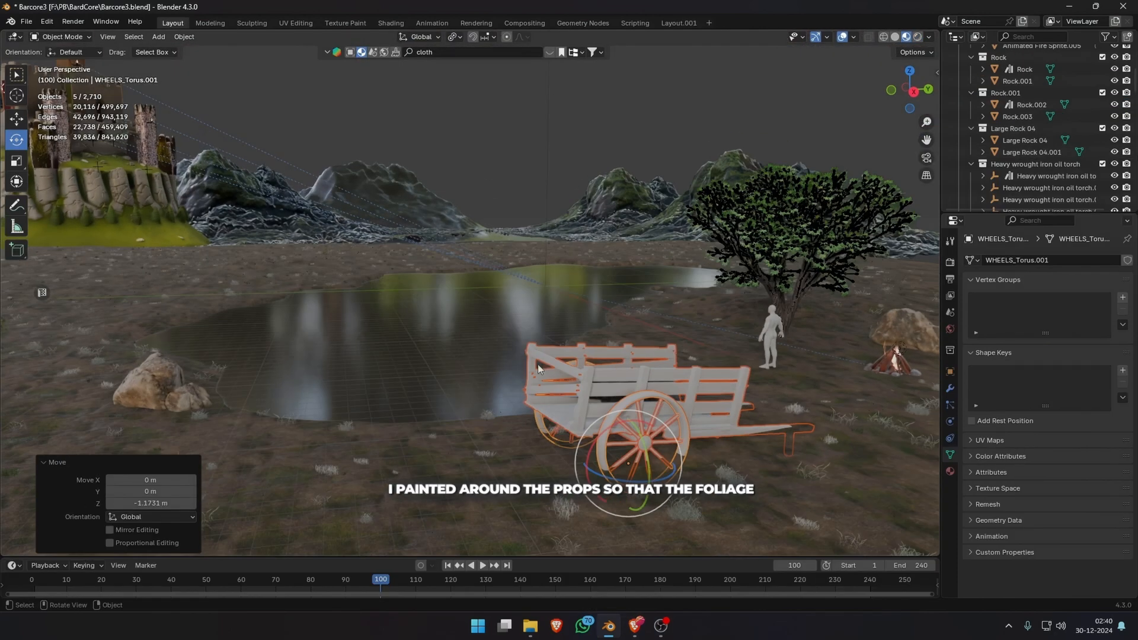
Scale the wooden cart by the lake and adjust its height along Z so the wheels sit on the ground.
{"action": "key", "text": "s"}
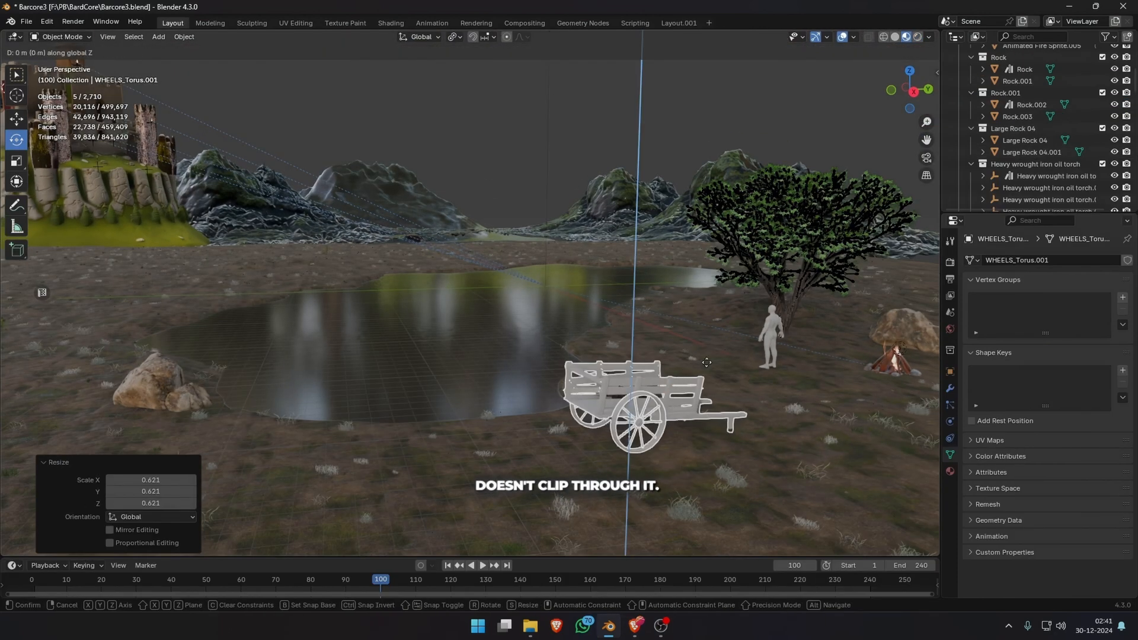
{"action": "key", "text": "Return"}
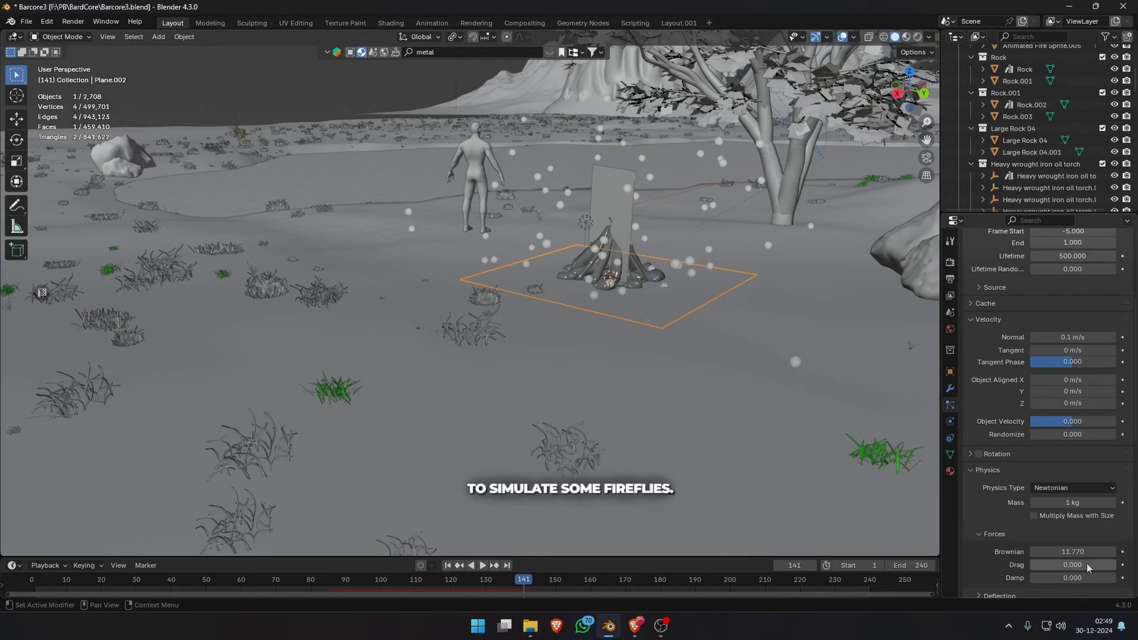
Set the firefly particles' Brownian force to 5 and play the animation from the start around the campfire.
{"action": "key", "text": "shift+Left"}
{"action": "key", "text": "space"}
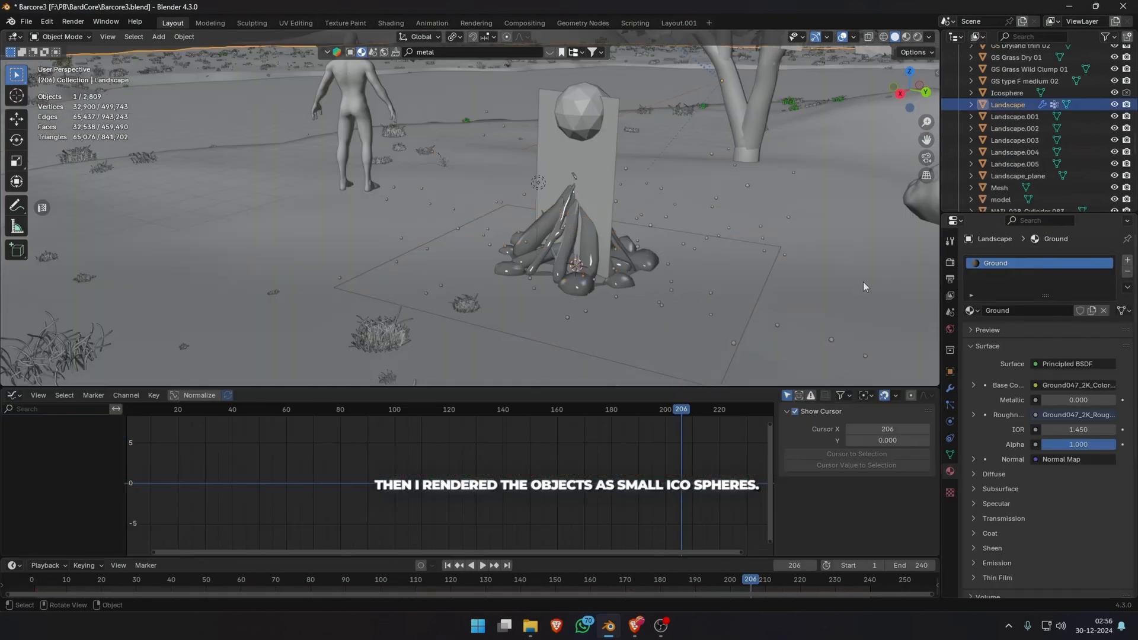
{"action": "middle_click_drag", "start_coordinate": [863, 282], "coordinate": [694, 258]}
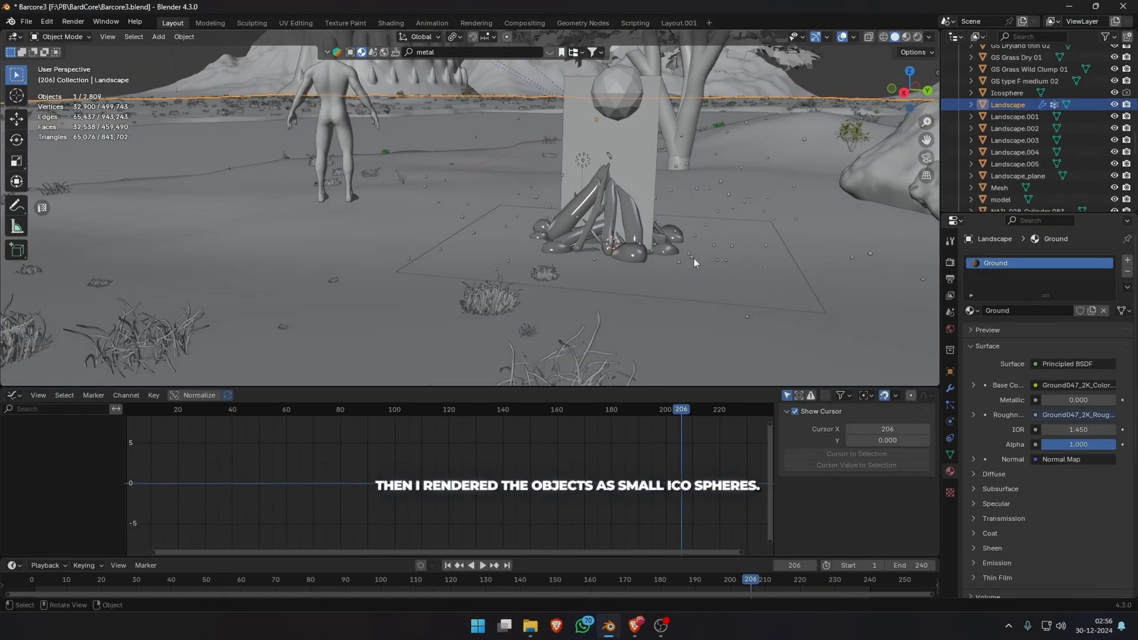
{"action": "left_click", "coordinate": [692, 256]}
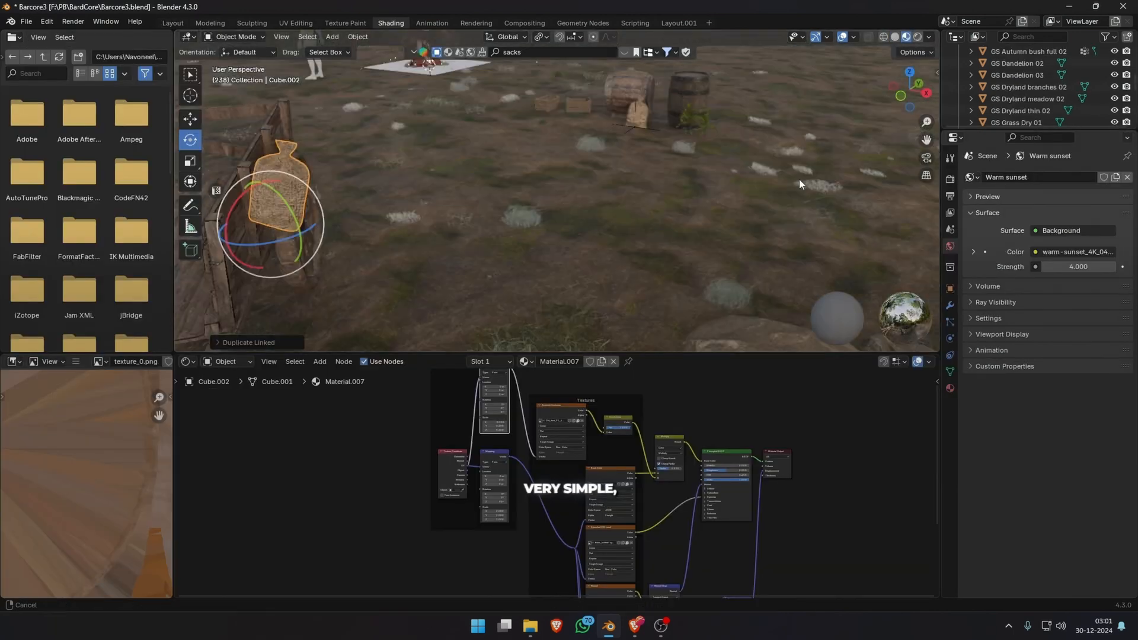
Rotate the linked sack duplicate in the wooden cart and shift it along X into place.
{"action": "left_click", "coordinate": [369, 233]}
{"action": "scroll", "coordinate": [453, 246], "scroll_direction": "up", "scroll_amount": 3}
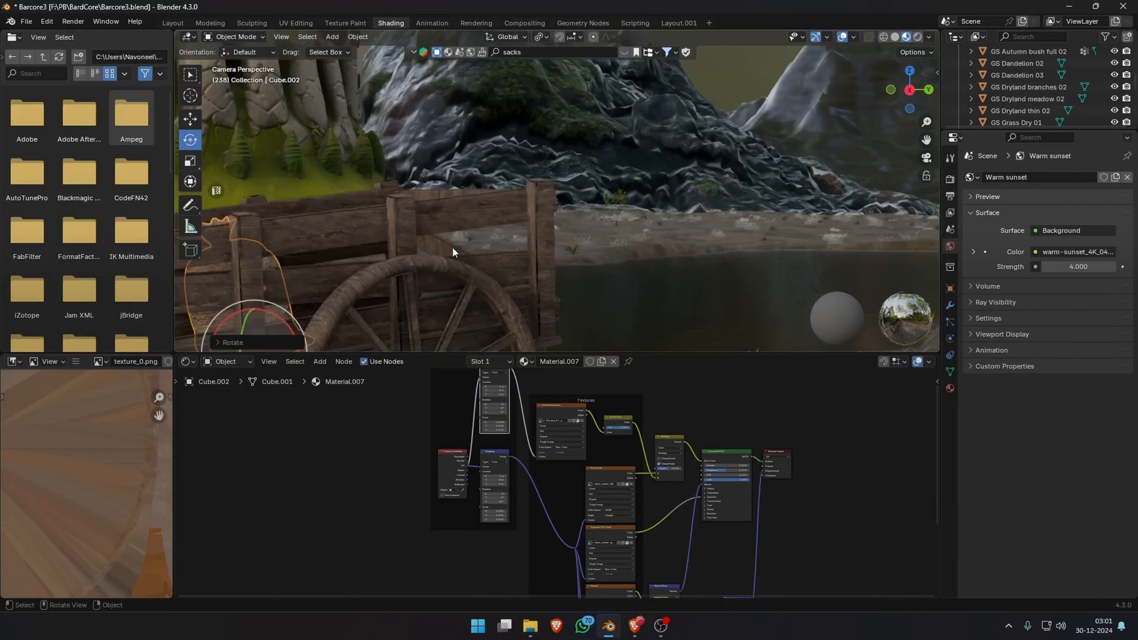
{"action": "middle_click_drag", "start_coordinate": [452, 246], "coordinate": [492, 153], "text": "shift"}
{"action": "key", "text": "g"}
{"action": "key", "text": "x"}
{"action": "left_click", "coordinate": [499, 227]}
Place another linked sack copy farther along inside the cart, beside the wheel.
{"action": "scroll", "coordinate": [499, 227], "scroll_direction": "down", "scroll_amount": 2}
{"action": "middle_click_drag", "start_coordinate": [499, 227], "coordinate": [532, 247], "text": "shift"}
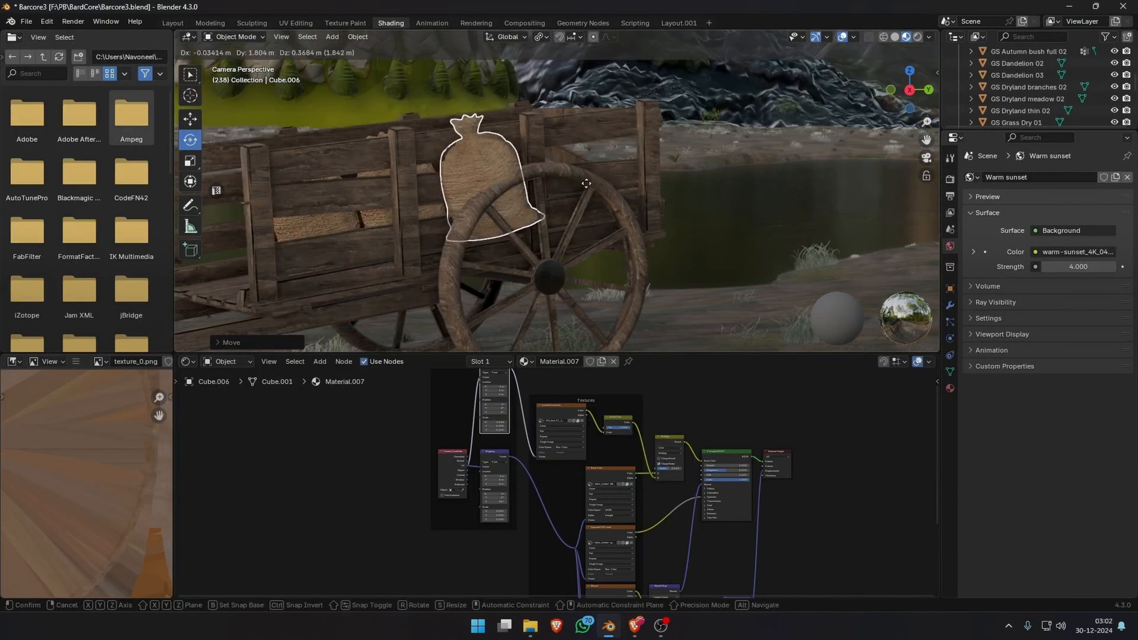
{"action": "left_click", "coordinate": [536, 201]}
{"action": "scroll", "coordinate": [572, 123], "scroll_direction": "down", "scroll_amount": 4}
{"action": "left_click", "coordinate": [687, 162]}
{"action": "scroll", "coordinate": [682, 261], "scroll_direction": "down", "scroll_amount": 2}
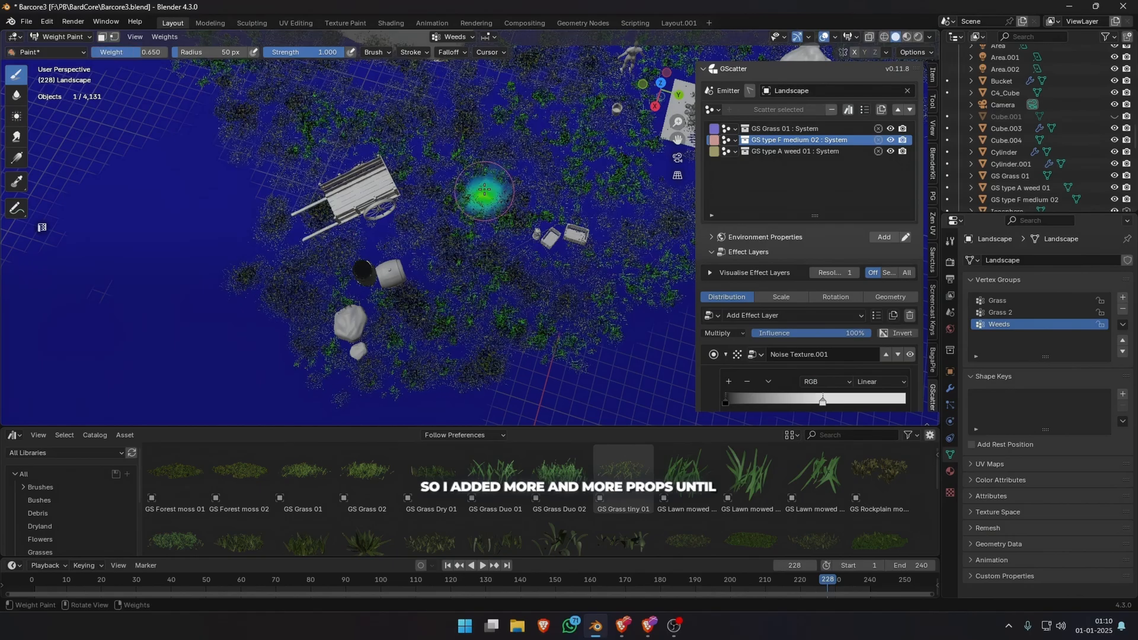
Paint patches of the Landscape's Weeds vertex group around the cart, campfire and props with weight 0.65 and a 50 px radius.
{"action": "mouse_move", "coordinate": [470, 190]}
{"action": "left_mouse_down"}
{"action": "mouse_move", "coordinate": [379, 237]}
{"action": "mouse_move", "coordinate": [367, 320]}
{"action": "mouse_move", "coordinate": [428, 167]}
{"action": "left_mouse_up"}
{"action": "left_click_drag", "start_coordinate": [549, 203], "coordinate": [642, 205]}
{"action": "middle_click_drag", "start_coordinate": [587, 196], "coordinate": [499, 267], "text": "shift"}
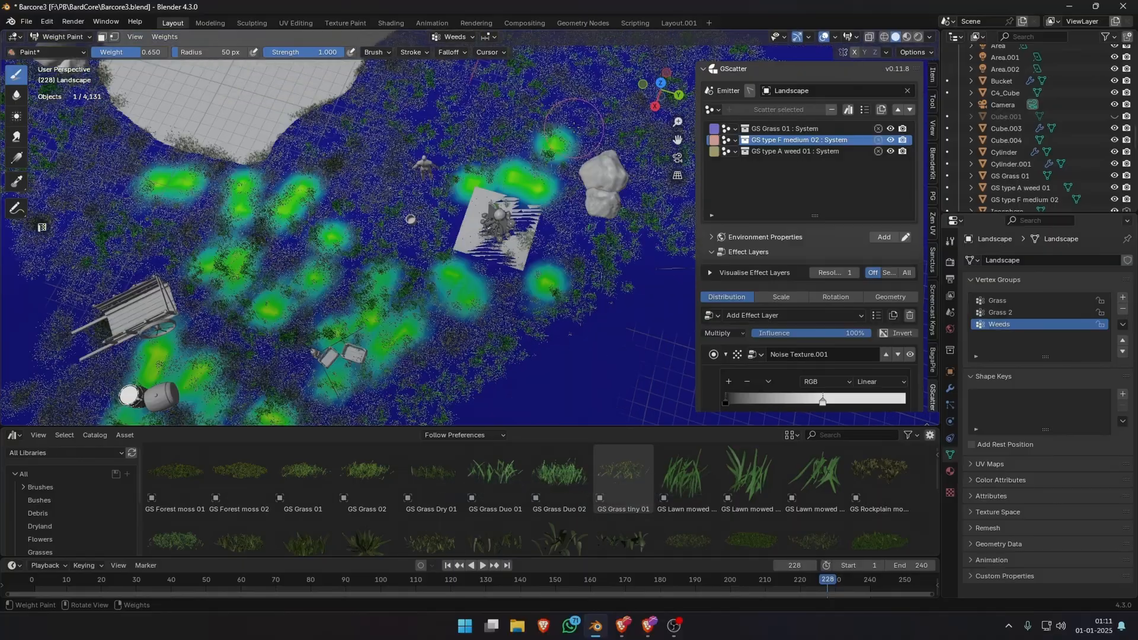
{"action": "middle_click_drag", "start_coordinate": [499, 209], "coordinate": [467, 296], "text": "shift"}
{"action": "left_click_drag", "start_coordinate": [415, 237], "coordinate": [447, 143]}
{"action": "left_click_drag", "start_coordinate": [557, 80], "coordinate": [533, 104]}
{"action": "mouse_move", "coordinate": [419, 121]}
{"action": "middle_mouse_down", "text": "shift"}
{"action": "mouse_move", "coordinate": [389, 169]}
{"action": "mouse_move", "coordinate": [409, 89]}
{"action": "middle_mouse_up", "text": "shift"}
{"action": "scroll", "coordinate": [407, 178], "scroll_direction": "down", "scroll_amount": 3}
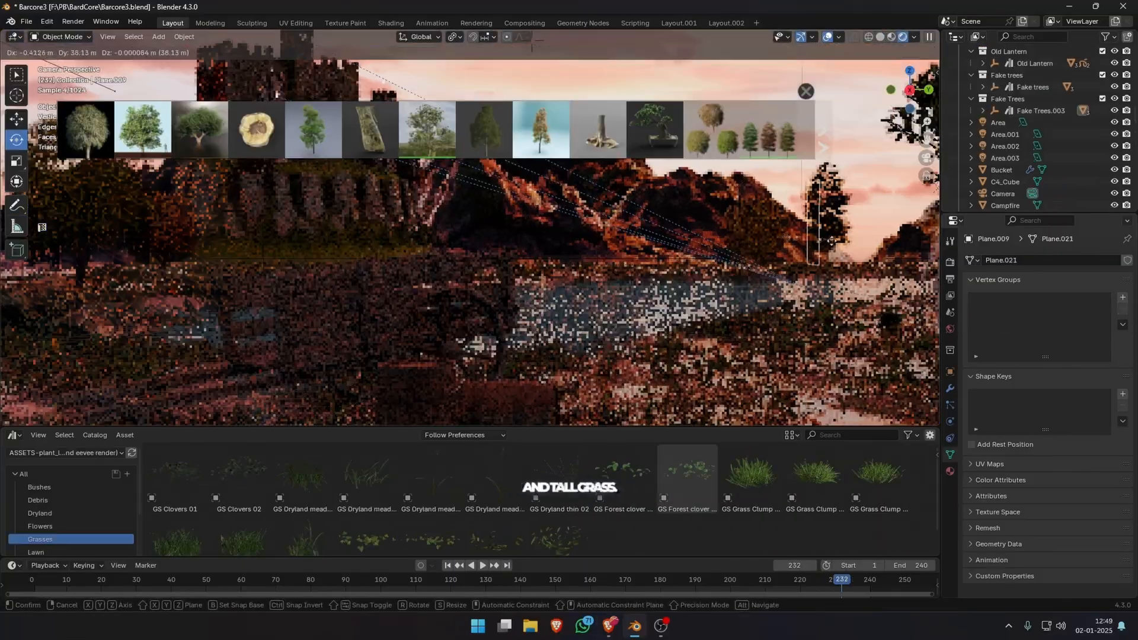
Position a fake tree plane on the far lakeshore and rotate it about the Z axis.
{"action": "left_click", "coordinate": [812, 279]}
{"action": "middle_click_drag", "start_coordinate": [806, 282], "coordinate": [778, 303]}
{"action": "key", "text": "r"}
{"action": "key", "text": "z"}
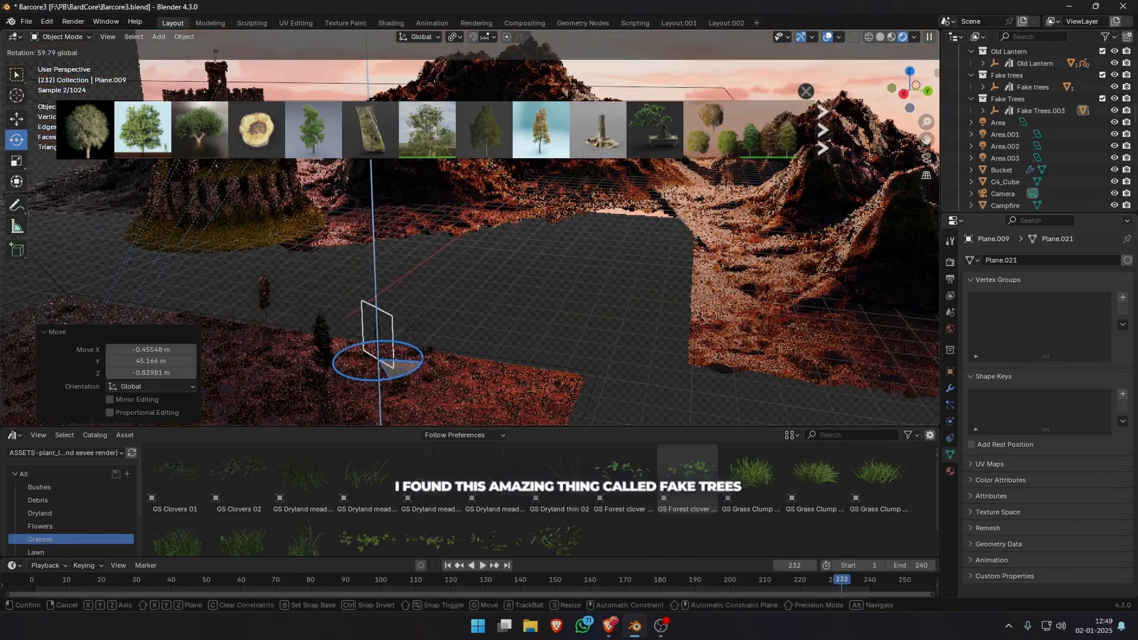
{"action": "left_click", "coordinate": [662, 188]}
{"action": "key", "text": "KP_0"}
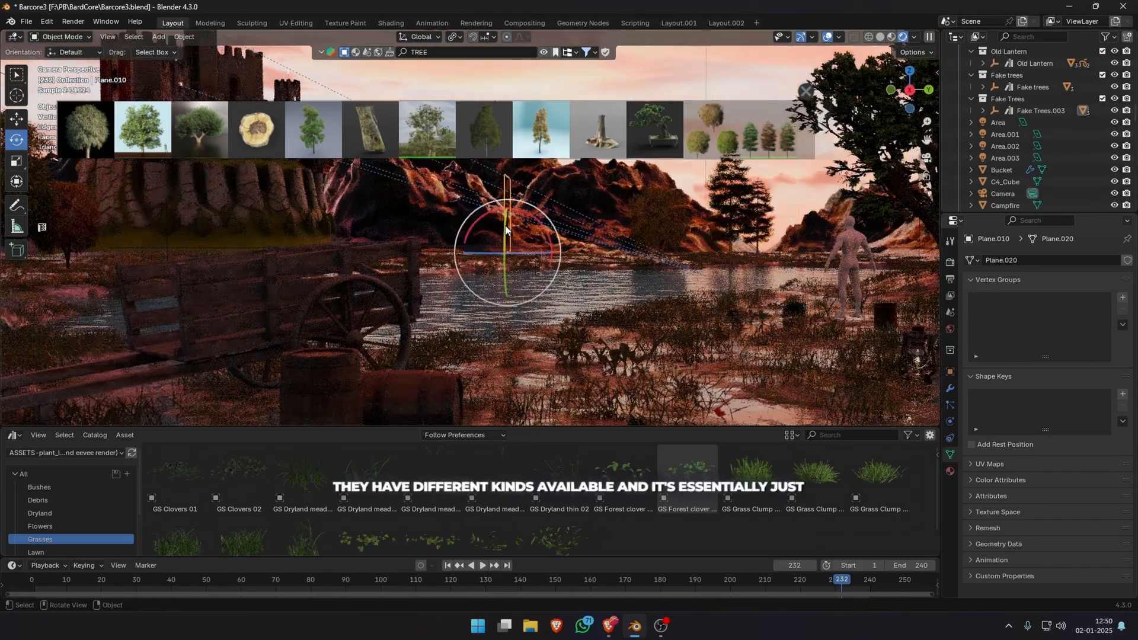
Move another fake tree plane beside the distant pine and rotate it 62.4° about the global Z axis.
{"action": "key", "text": "g"}
{"action": "left_click", "coordinate": [709, 237]}
{"action": "key", "text": "r"}
{"action": "key", "text": "r"}
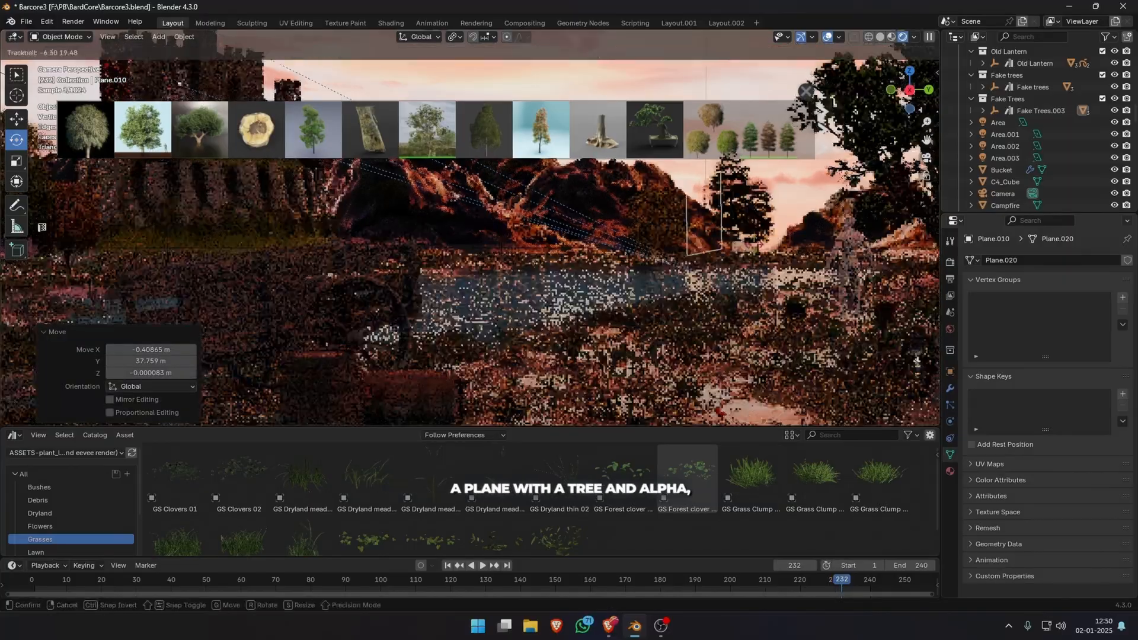
{"action": "key", "text": "z"}
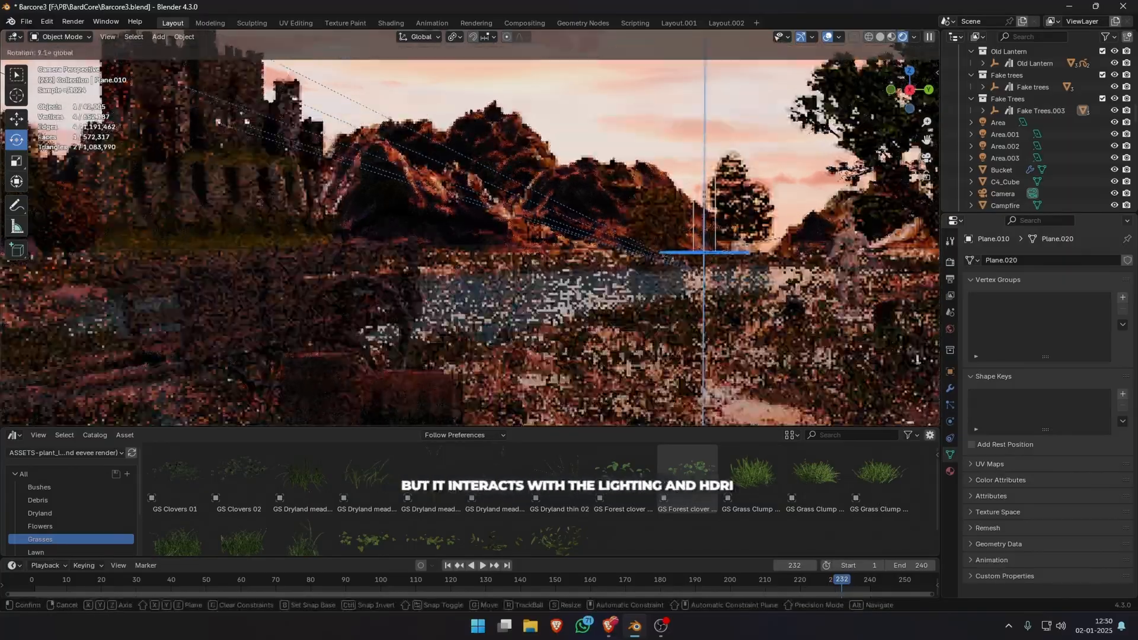
{"action": "left_click", "coordinate": [266, 569]}
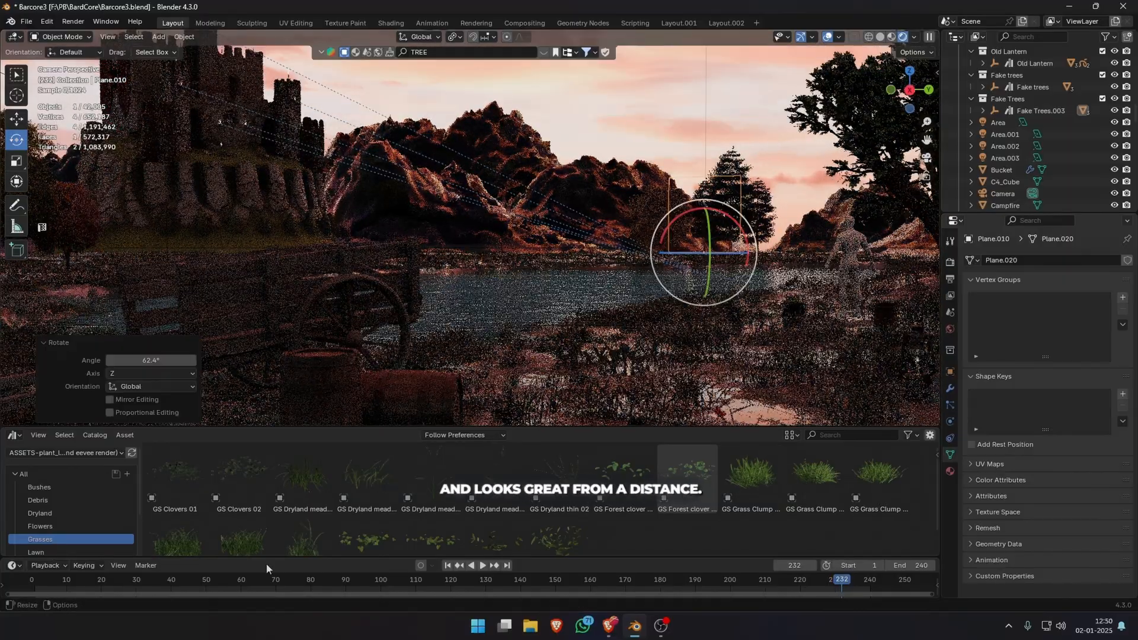
{"action": "left_click", "coordinate": [875, 38]}
{"action": "key", "text": "space"}
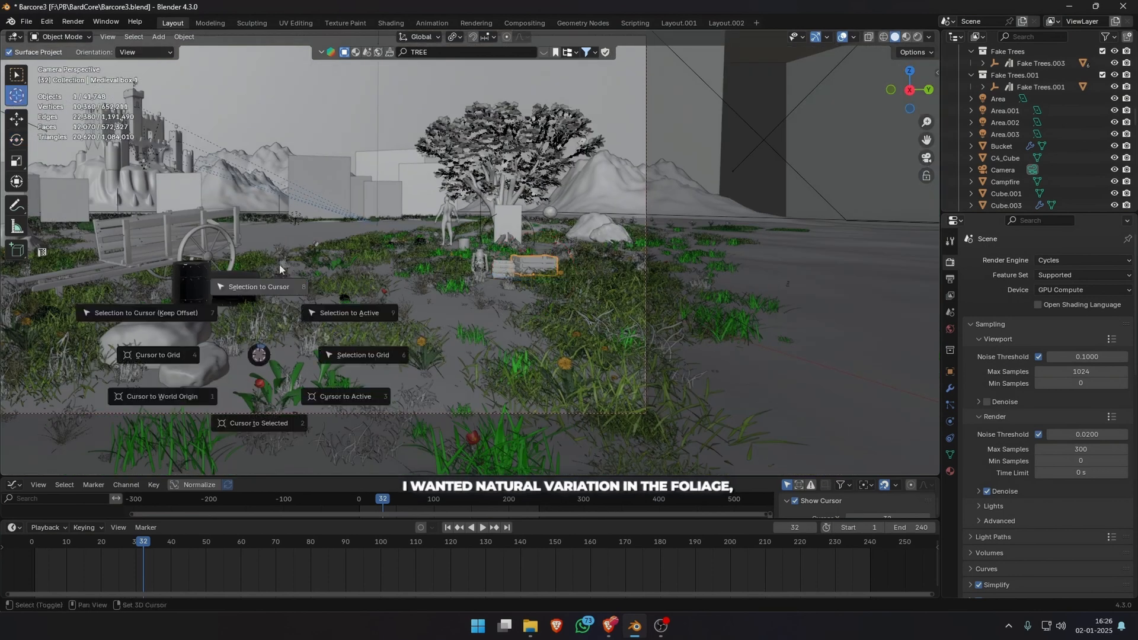
Paint the Landscape's Grass vertex group around the cart, barrels and rocks with weight 0.05 and a 50 px radius.
{"action": "left_click", "coordinate": [279, 268]}
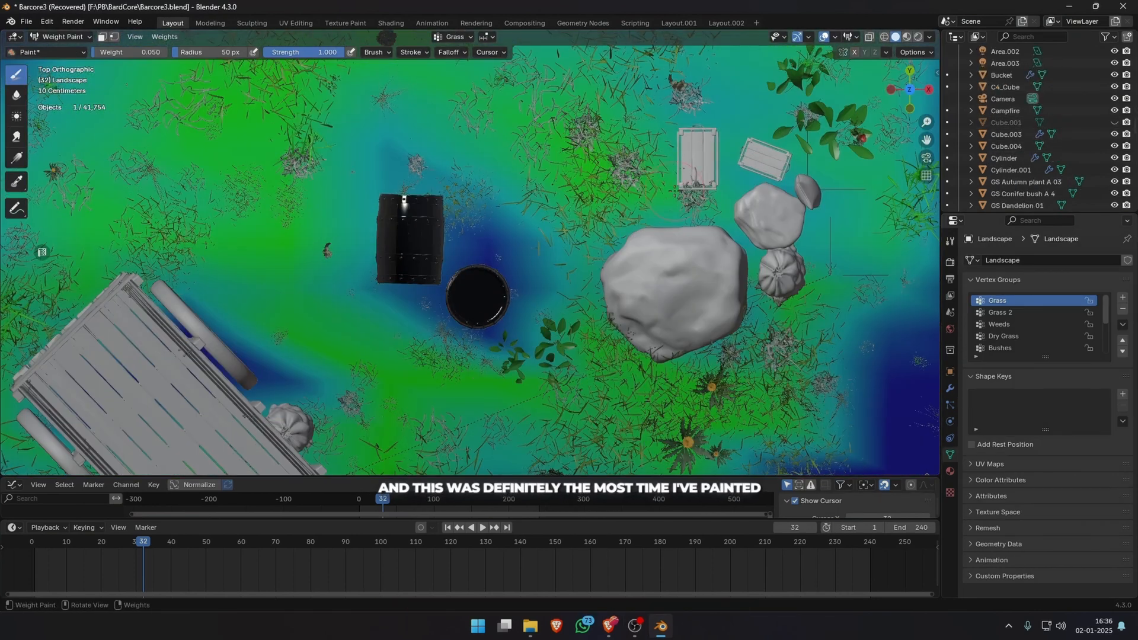
{"action": "scroll", "coordinate": [718, 309], "scroll_direction": "down", "scroll_amount": 2}
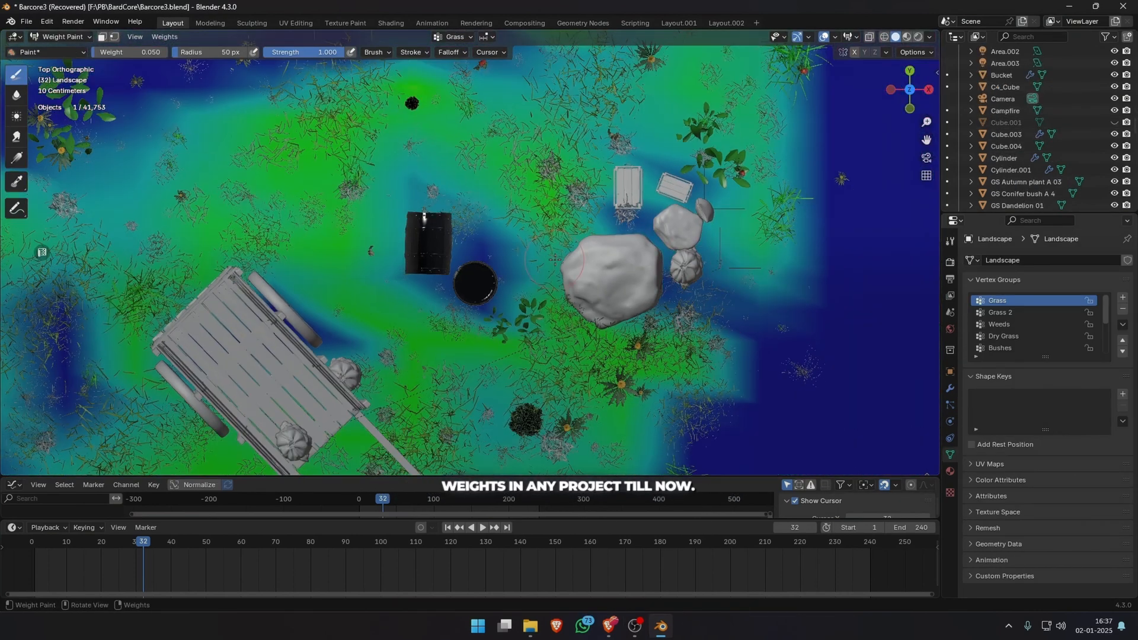
{"action": "scroll", "coordinate": [603, 225], "scroll_direction": "down", "scroll_amount": 4}
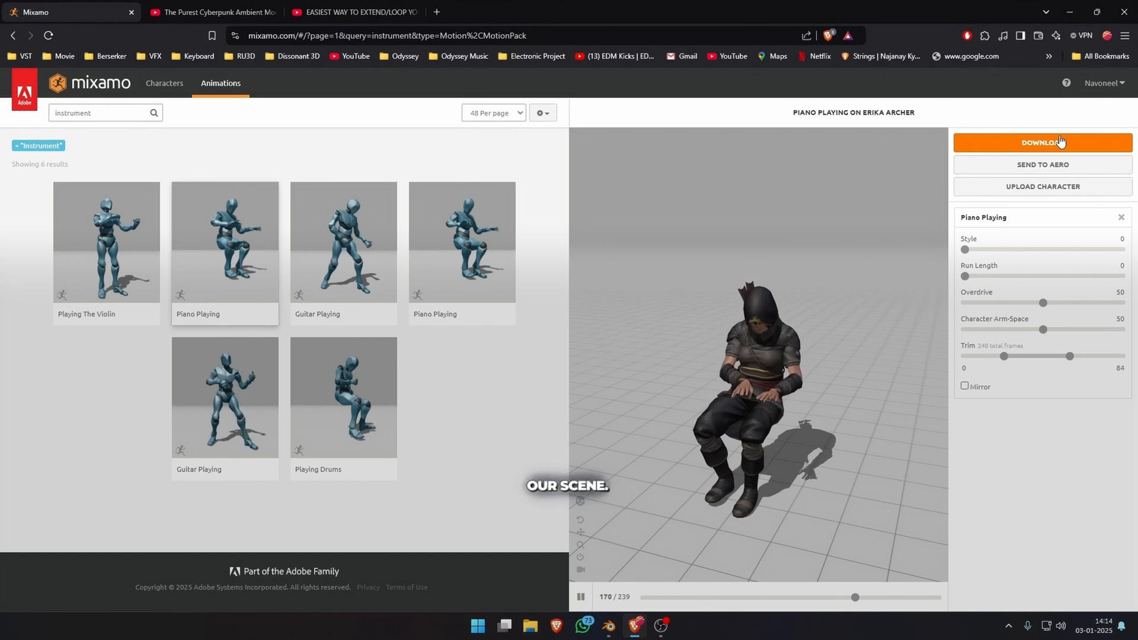
Switch to Mixamo and download the archer's Piano Playing animation as FBX Binary with skin, 30 fps and no keyframe reduction.
{"action": "left_click", "coordinate": [1058, 136]}
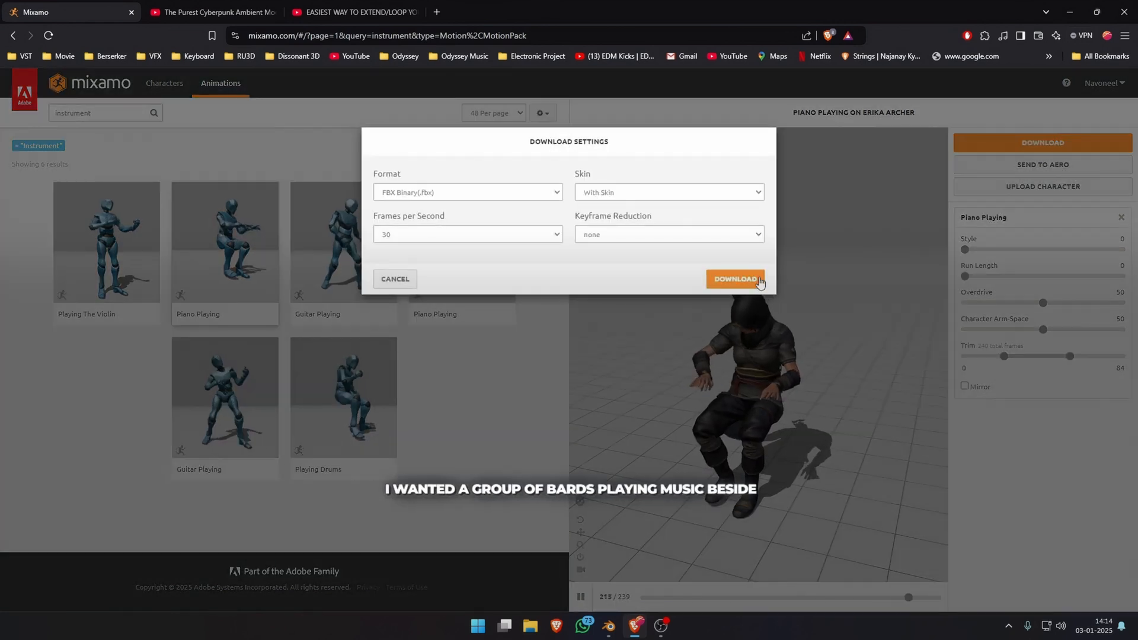
{"action": "left_click", "coordinate": [759, 278]}
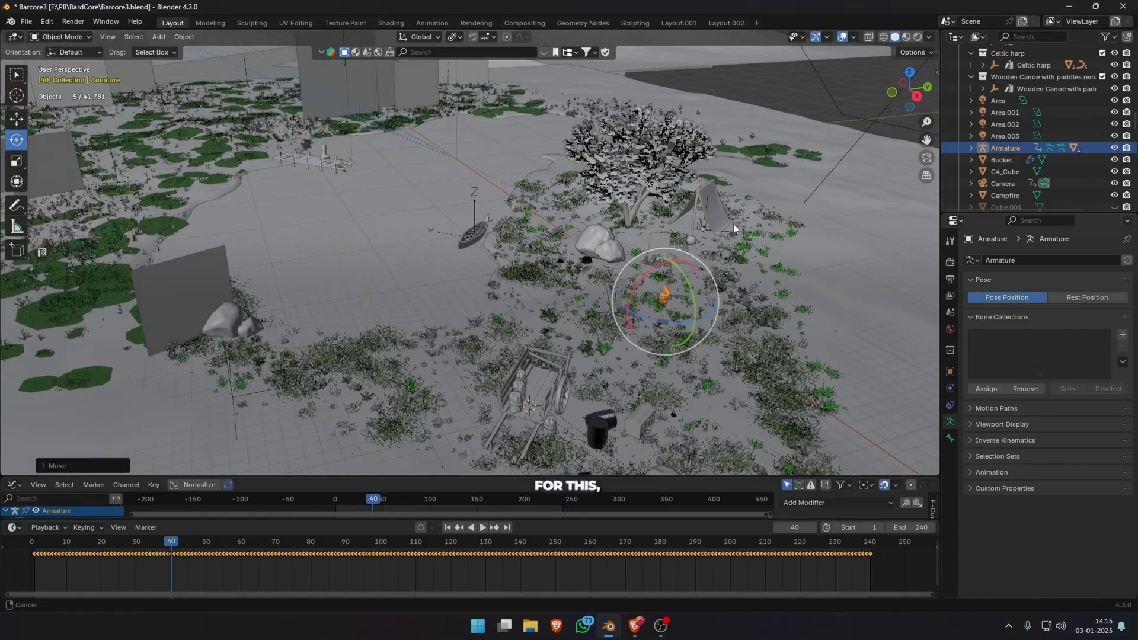
Save the Blender scene as a new file named Barcore_Animation.blend.
{"action": "key", "text": "ctrl+shift+s"}
{"action": "key", "text": "Return"}
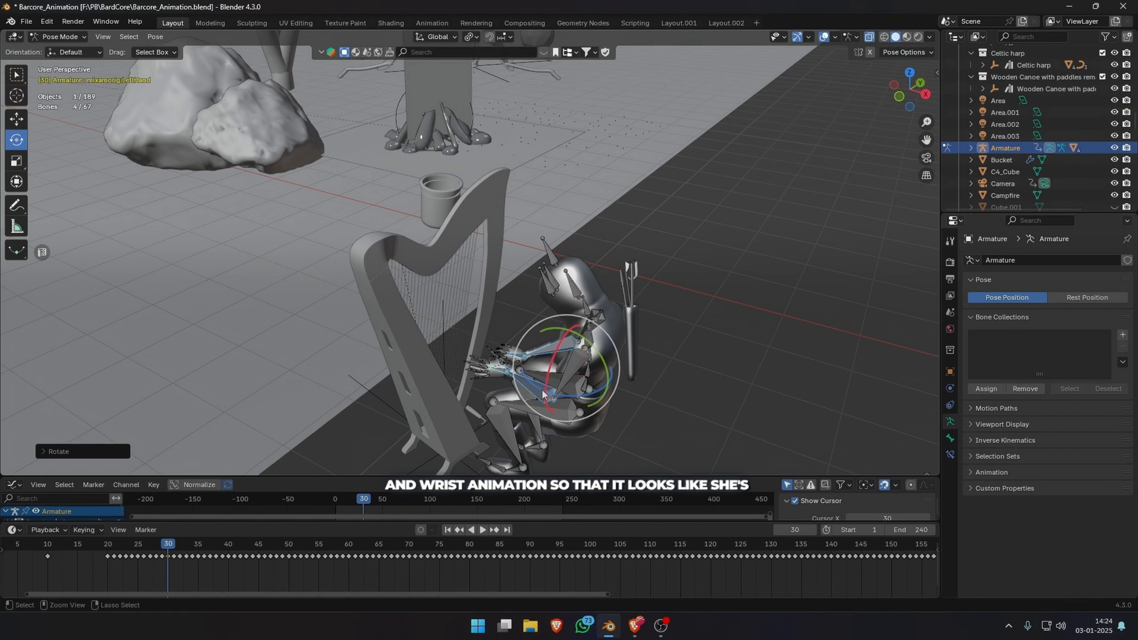
Turn on auto keying and adjust the harpist's forearm and wrist bone animation so the hands meet the harp strings.
{"action": "left_click", "coordinate": [543, 394]}
{"action": "middle_click_drag", "start_coordinate": [531, 351], "coordinate": [429, 531]}
{"action": "left_click", "coordinate": [271, 326]}
{"action": "left_click", "coordinate": [357, 304]}
{"action": "left_click_drag", "start_coordinate": [345, 333], "coordinate": [376, 330]}
{"action": "middle_click_drag", "start_coordinate": [385, 338], "coordinate": [527, 317]}
{"action": "left_click", "coordinate": [479, 361], "text": "shift"}
{"action": "key", "text": "Delete"}
Preview the harpist's arm motion and adjust the left hand bone's pose at frame 40.
{"action": "left_click", "coordinate": [62, 544]}
{"action": "key", "text": "space"}
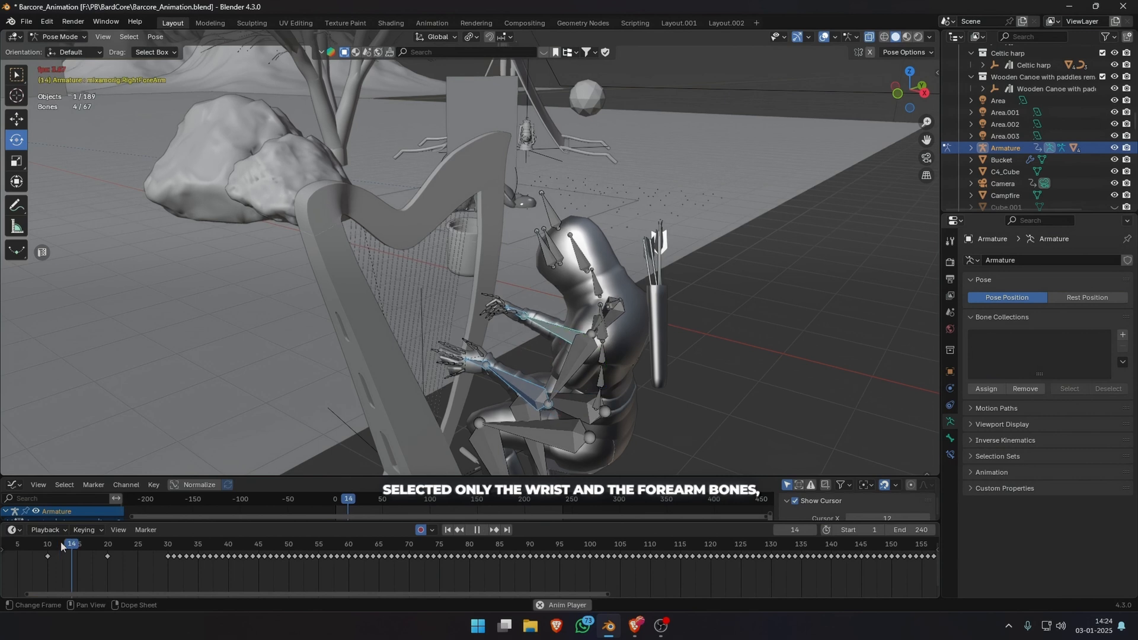
{"action": "key", "text": "space"}
{"action": "left_click_drag", "start_coordinate": [202, 546], "coordinate": [230, 547]}
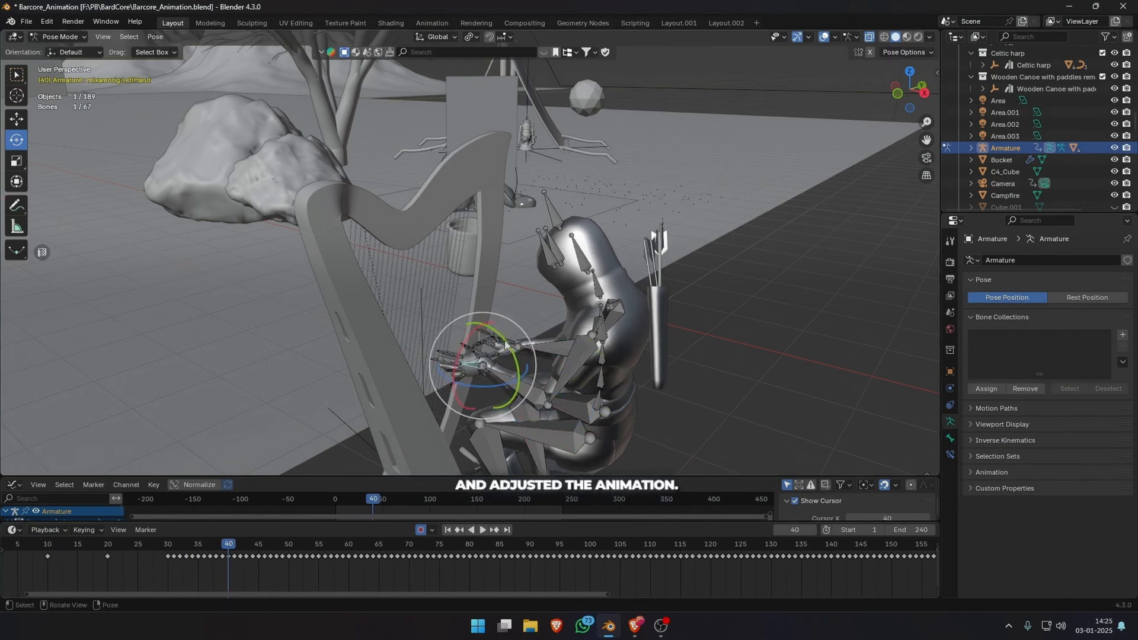
{"action": "middle_click_drag", "start_coordinate": [527, 390], "coordinate": [450, 379]}
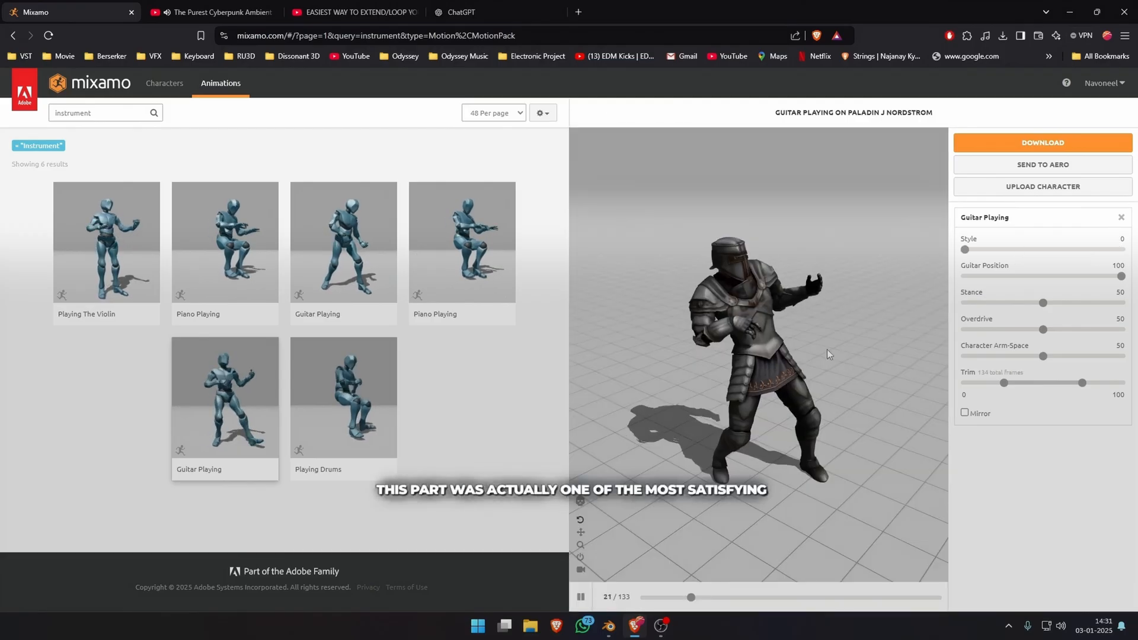
In Mixamo, raise the paladin's Guitar Playing Stance to its maximum and lower Overdrive to its minimum.
{"action": "left_click", "coordinate": [1067, 277]}
{"action": "left_click", "coordinate": [1028, 303]}
{"action": "left_click_drag", "start_coordinate": [1021, 301], "coordinate": [1121, 302]}
{"action": "left_click_drag", "start_coordinate": [1043, 330], "coordinate": [966, 330]}
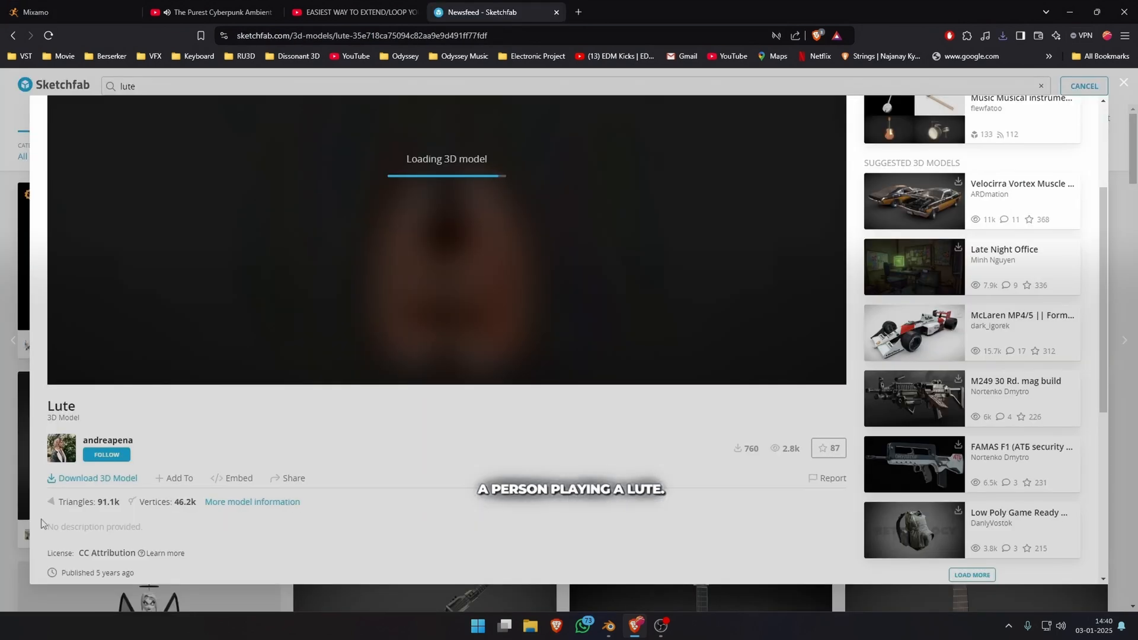
Examine the Lute 3D model's page on Sketchfab.
{"action": "scroll", "coordinate": [42, 523], "scroll_direction": "down", "scroll_amount": 3}
{"action": "scroll", "coordinate": [201, 550], "scroll_direction": "up", "scroll_amount": 5}
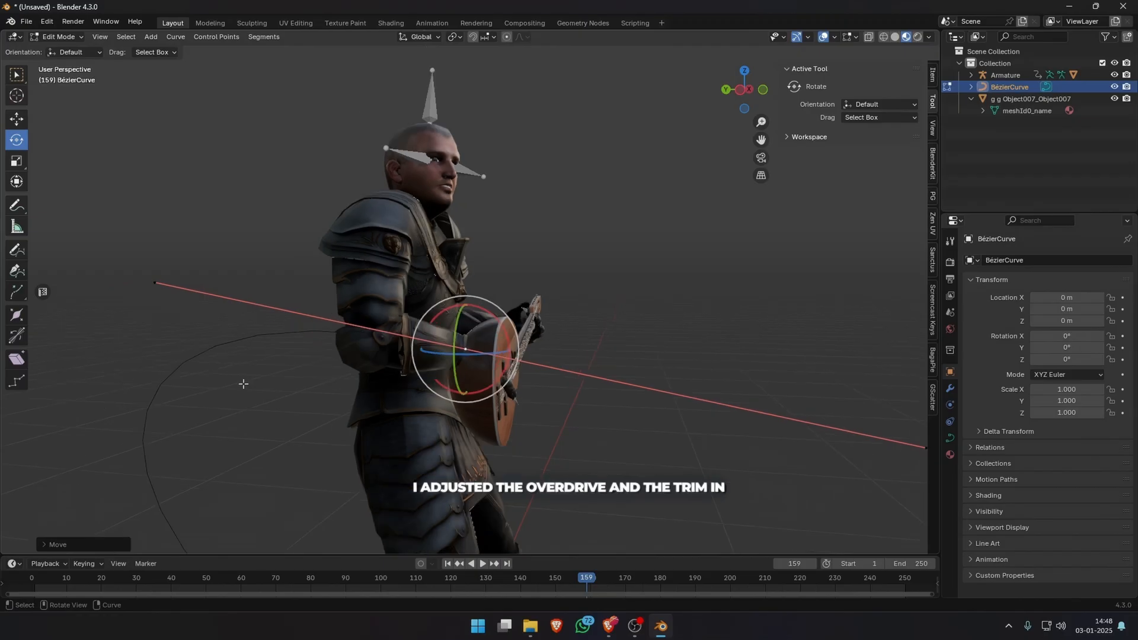
Move the Bézier curve's control points in Blender to run the lute strap around the knight's neck and back.
{"action": "right_click", "coordinate": [214, 279]}
{"action": "mouse_move", "coordinate": [355, 296]}
{"action": "middle_mouse_down"}
{"action": "mouse_move", "coordinate": [403, 183]}
{"action": "mouse_move", "coordinate": [324, 163]}
{"action": "mouse_move", "coordinate": [312, 236]}
{"action": "middle_mouse_up"}
{"action": "key", "text": "g"}
{"action": "left_click", "coordinate": [592, 201]}
{"action": "key", "text": "g"}
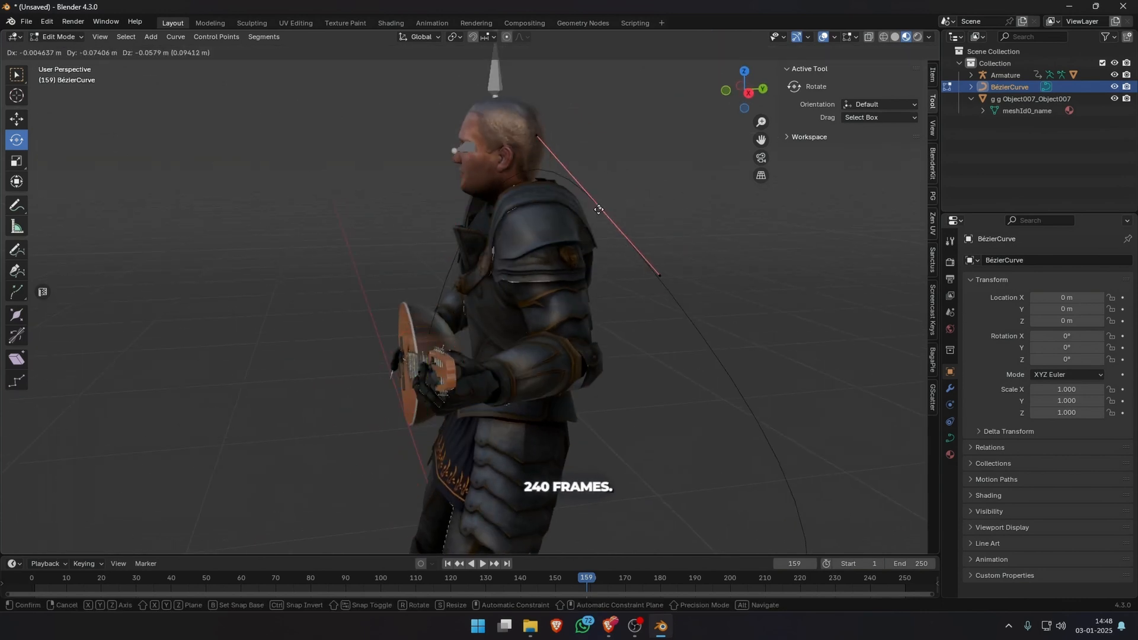
{"action": "left_click", "coordinate": [599, 208]}
{"action": "key", "text": "g"}
{"action": "middle_click_drag", "start_coordinate": [599, 208], "coordinate": [599, 373]}
{"action": "left_click", "coordinate": [503, 367]}
{"action": "scroll", "coordinate": [504, 367], "scroll_direction": "down", "scroll_amount": 4}
Move the strap curve's lower control point around the knight's side to the back of the lute body.
{"action": "left_click", "coordinate": [305, 476]}
{"action": "key", "text": "g"}
{"action": "left_click", "coordinate": [493, 458]}
{"action": "middle_click_drag", "start_coordinate": [493, 458], "coordinate": [180, 455]}
{"action": "scroll", "coordinate": [180, 455], "scroll_direction": "up", "scroll_amount": 4}
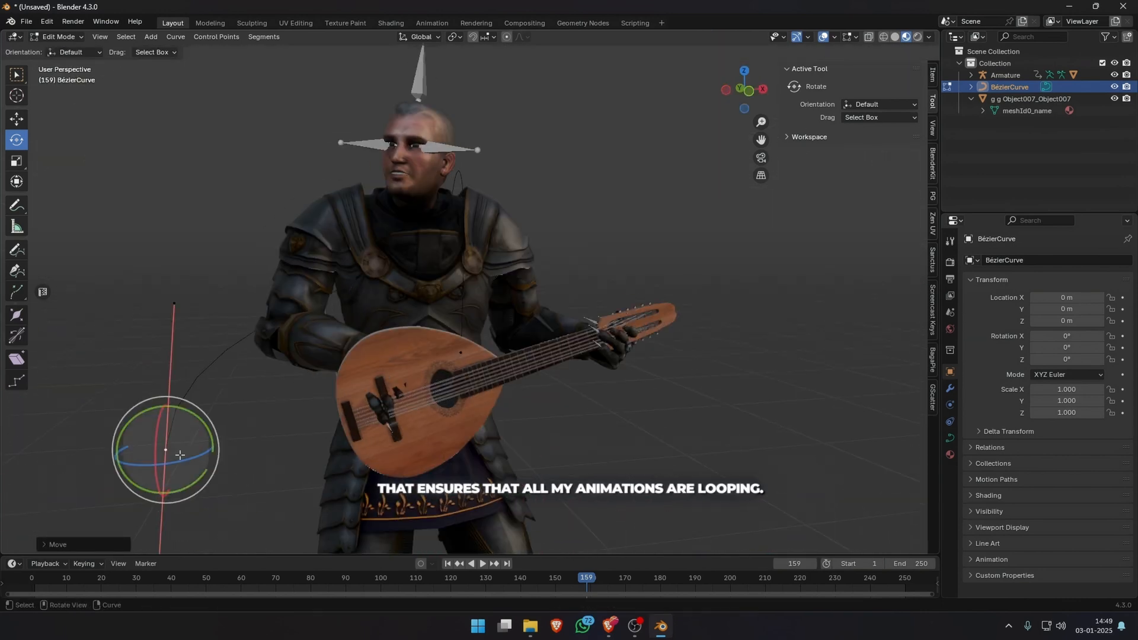
{"action": "key", "text": "g"}
{"action": "middle_click_drag", "start_coordinate": [336, 433], "coordinate": [492, 421]}
{"action": "left_click", "coordinate": [379, 409]}
Give the strap curve a flat band shape with a geometry extrude of 0.018 m.
{"action": "left_click", "coordinate": [950, 437]}
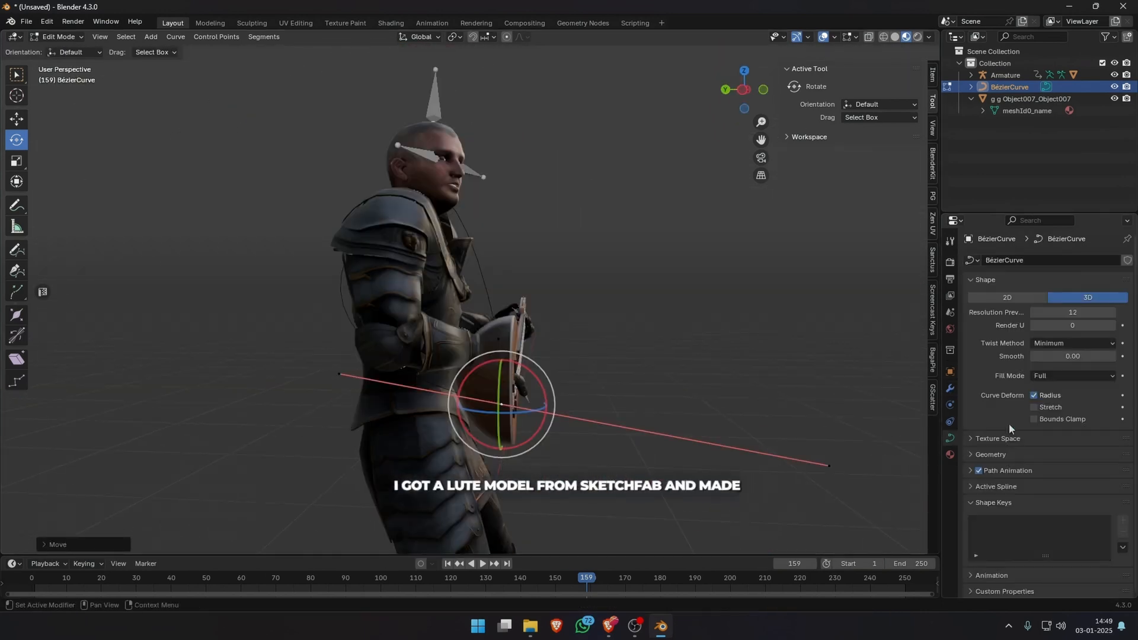
{"action": "left_click", "coordinate": [1002, 457]}
{"action": "scroll", "coordinate": [1013, 427], "scroll_direction": "down", "scroll_amount": 3}
{"action": "left_click_drag", "start_coordinate": [1073, 413], "coordinate": [1083, 413]}
Rotate the strap curve's control point at the lute so the band lies along the knight's chest.
{"action": "middle_click_drag", "start_coordinate": [889, 367], "coordinate": [451, 332]}
{"action": "left_click_drag", "start_coordinate": [450, 332], "coordinate": [445, 333]}
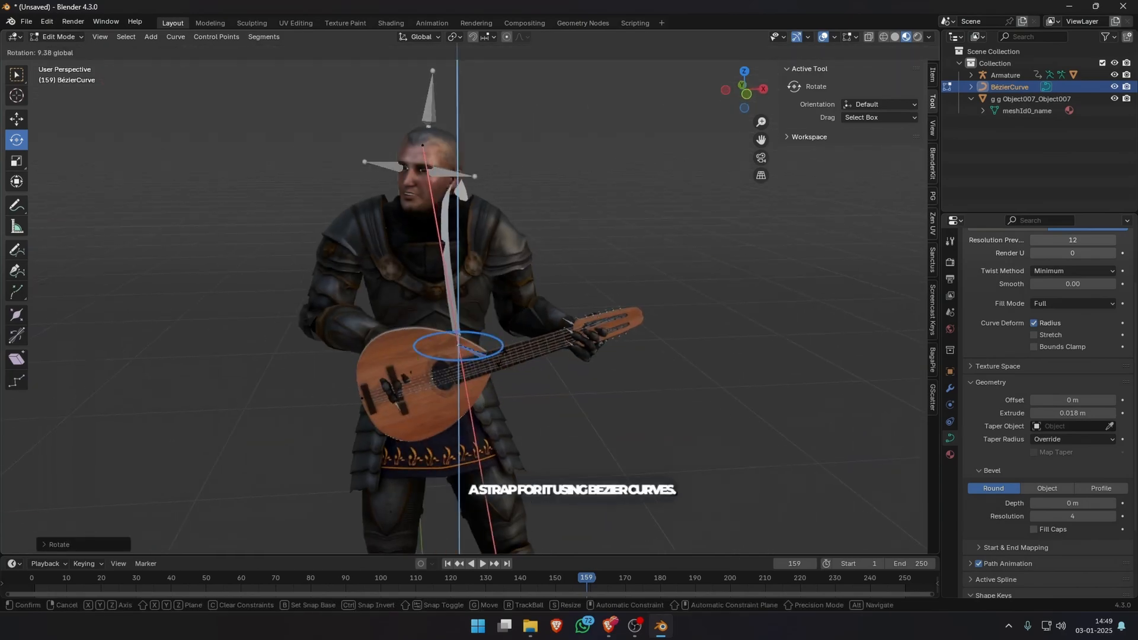
{"action": "middle_click_drag", "start_coordinate": [444, 333], "coordinate": [409, 379]}
{"action": "scroll", "coordinate": [409, 380], "scroll_direction": "up", "scroll_amount": 4}
{"action": "left_click_drag", "start_coordinate": [406, 431], "coordinate": [401, 431]}
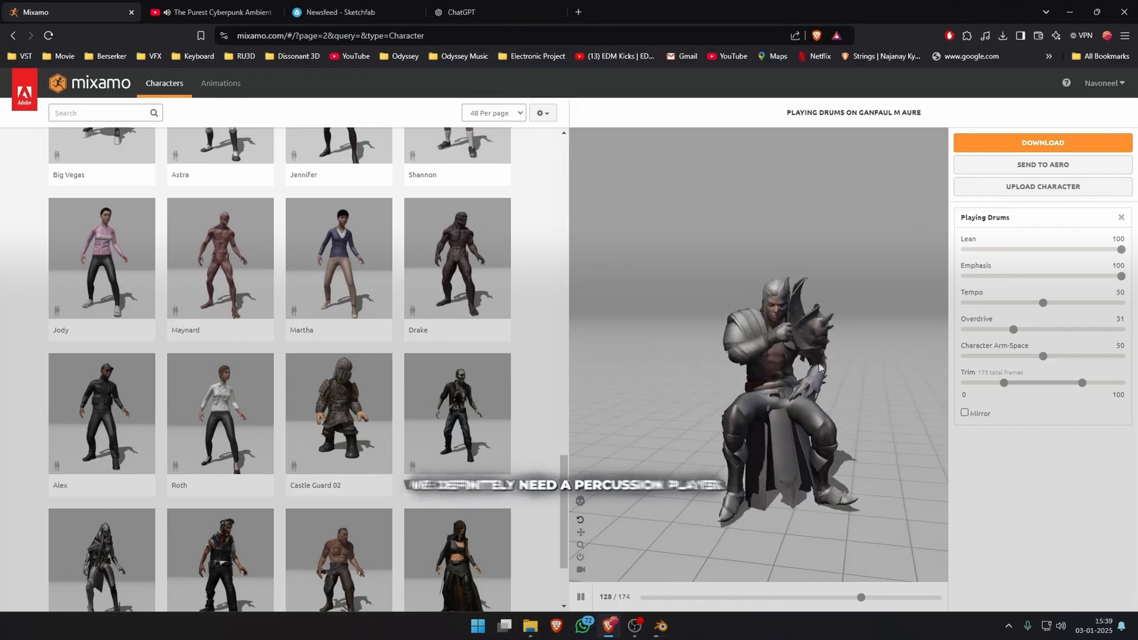
In Mixamo, set the Playing Drums animation's Character Arm-Space to 82, then lower Lean slightly and reduce Tempo.
{"action": "left_click_drag", "start_coordinate": [1041, 356], "coordinate": [1092, 356]}
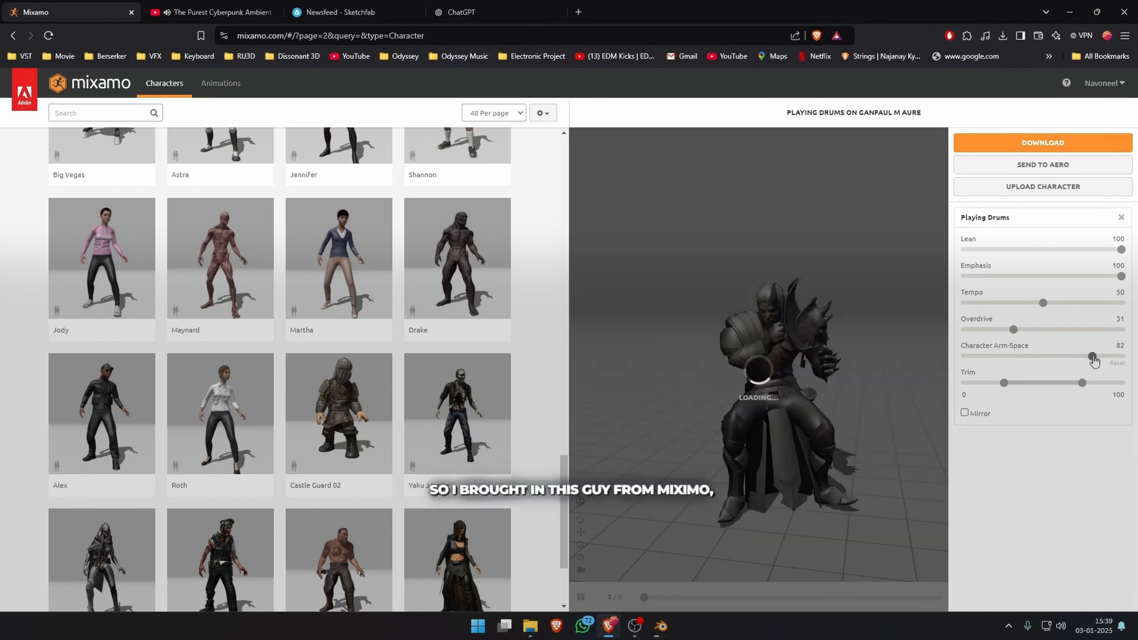
{"action": "mouse_move", "coordinate": [1121, 250]}
{"action": "left_mouse_down"}
{"action": "mouse_move", "coordinate": [975, 249]}
{"action": "mouse_move", "coordinate": [1116, 250]}
{"action": "left_mouse_up"}
{"action": "left_click_drag", "start_coordinate": [1043, 302], "coordinate": [996, 303]}
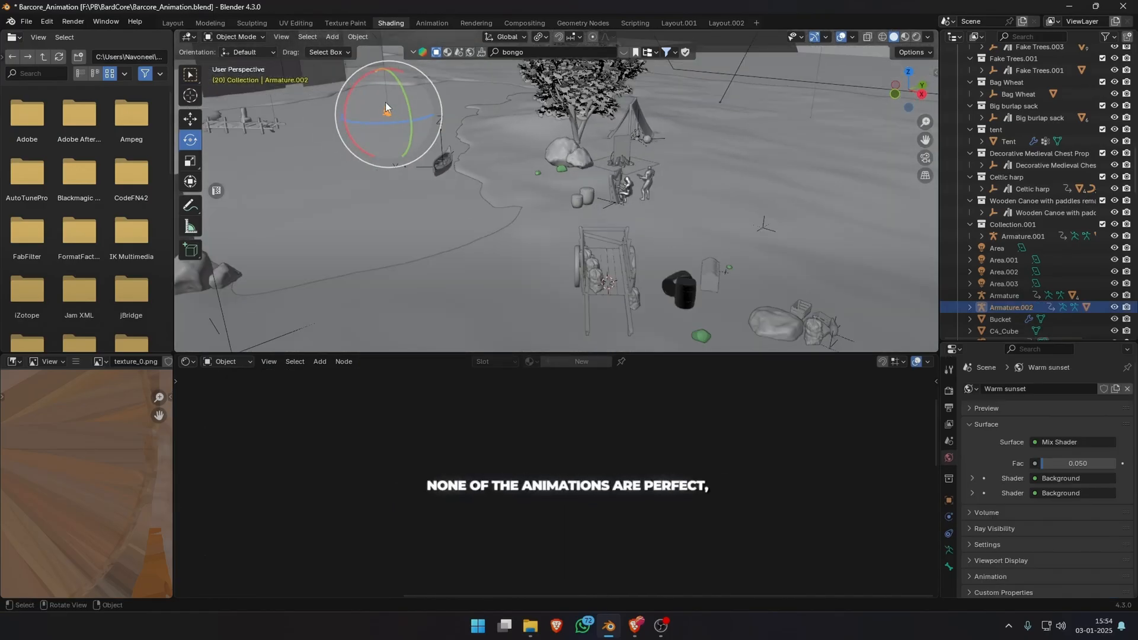
Move the drummer's armature in Blender from the lake to the shore beside the other musicians.
{"action": "scroll", "coordinate": [385, 107], "scroll_direction": "up", "scroll_amount": 3}
{"action": "middle_click_drag", "start_coordinate": [386, 107], "coordinate": [392, 159], "text": "shift"}
{"action": "scroll", "coordinate": [393, 159], "scroll_direction": "up", "scroll_amount": 3}
{"action": "left_click", "coordinate": [396, 168]}
{"action": "left_click", "coordinate": [390, 167]}
{"action": "scroll", "coordinate": [644, 292], "scroll_direction": "down", "scroll_amount": 5}
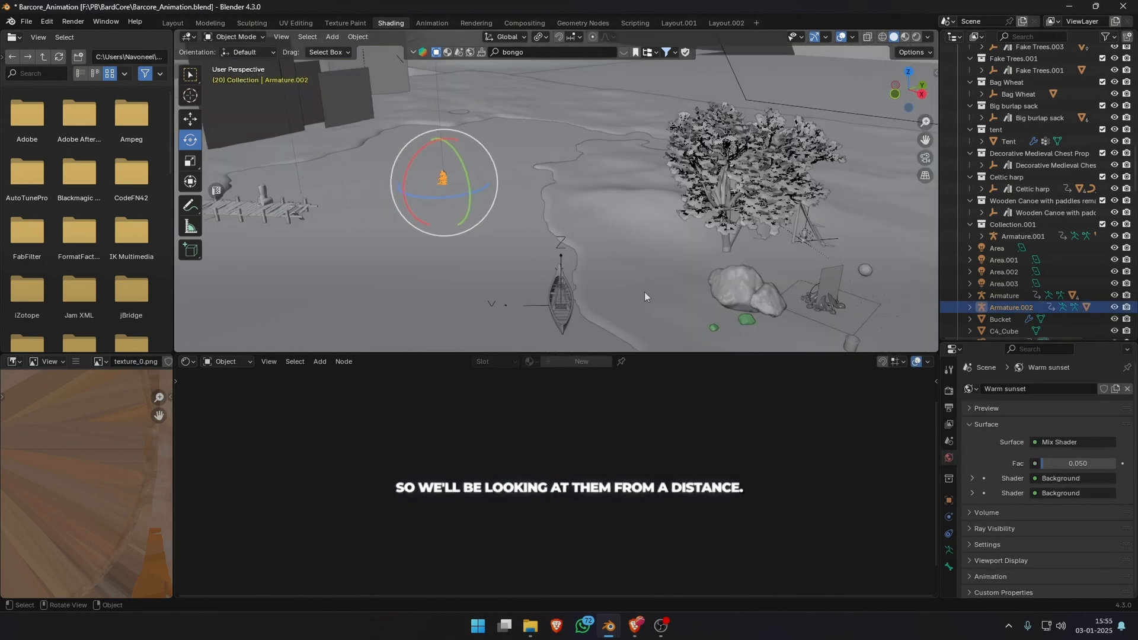
{"action": "left_click", "coordinate": [799, 31]}
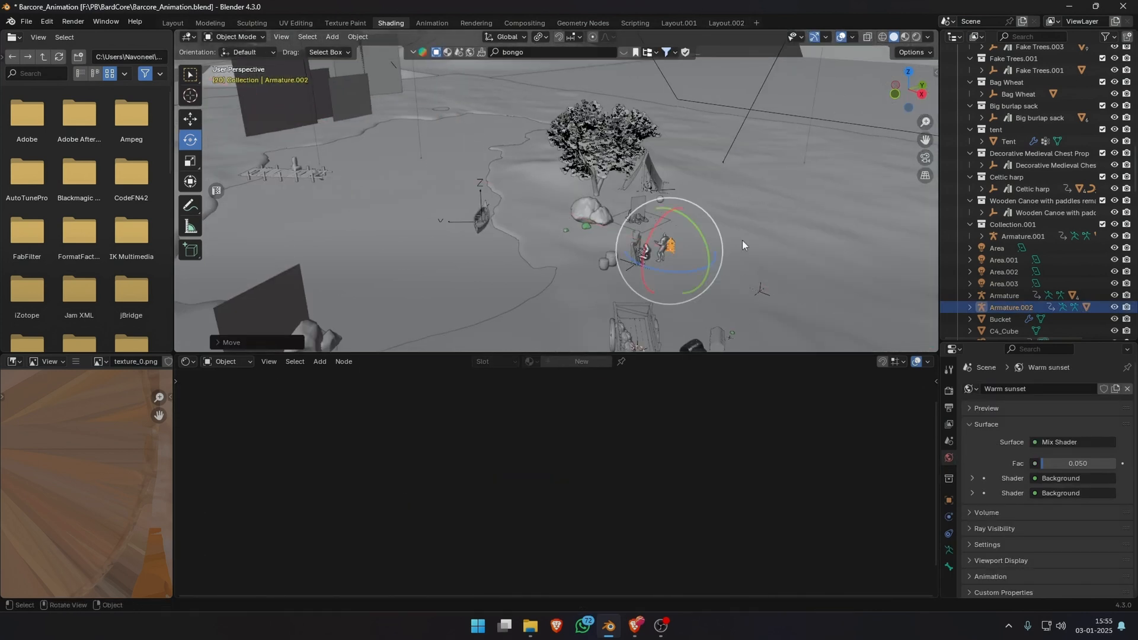
Shift the drummer along Y, scale it up to match the other musicians, and place it at the two drums.
{"action": "key", "text": "KP_0"}
{"action": "key", "text": "g"}
{"action": "key", "text": "y"}
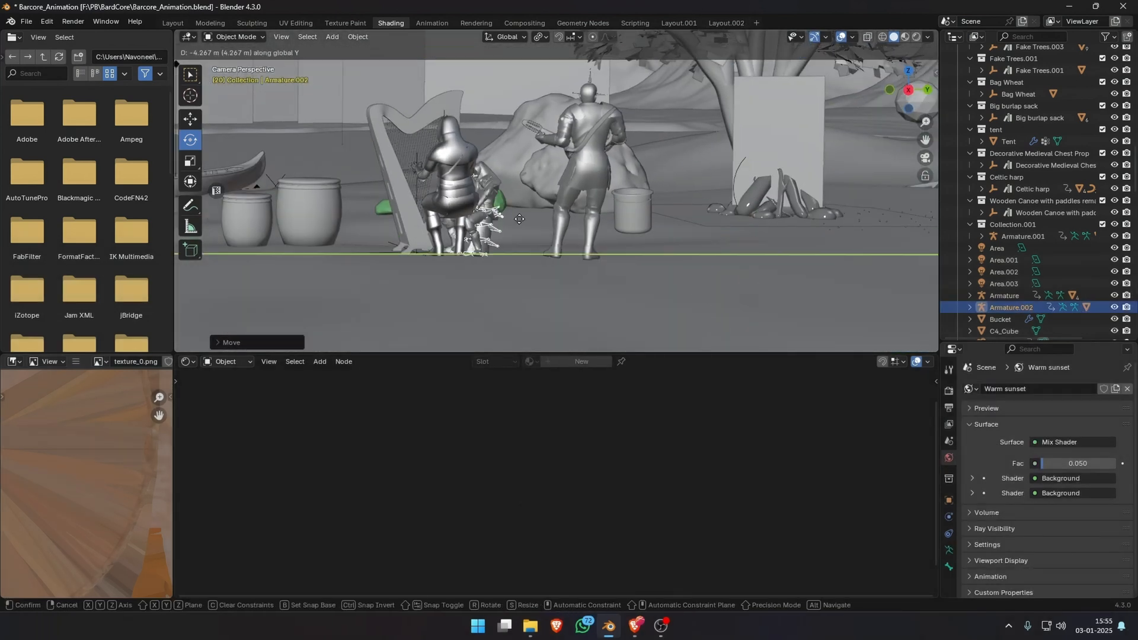
{"action": "left_click", "coordinate": [551, 220]}
{"action": "key", "text": "s"}
{"action": "left_click", "coordinate": [544, 226]}
{"action": "scroll", "coordinate": [538, 233], "scroll_direction": "down", "scroll_amount": 2}
{"action": "left_click_drag", "start_coordinate": [539, 237], "coordinate": [522, 237]}
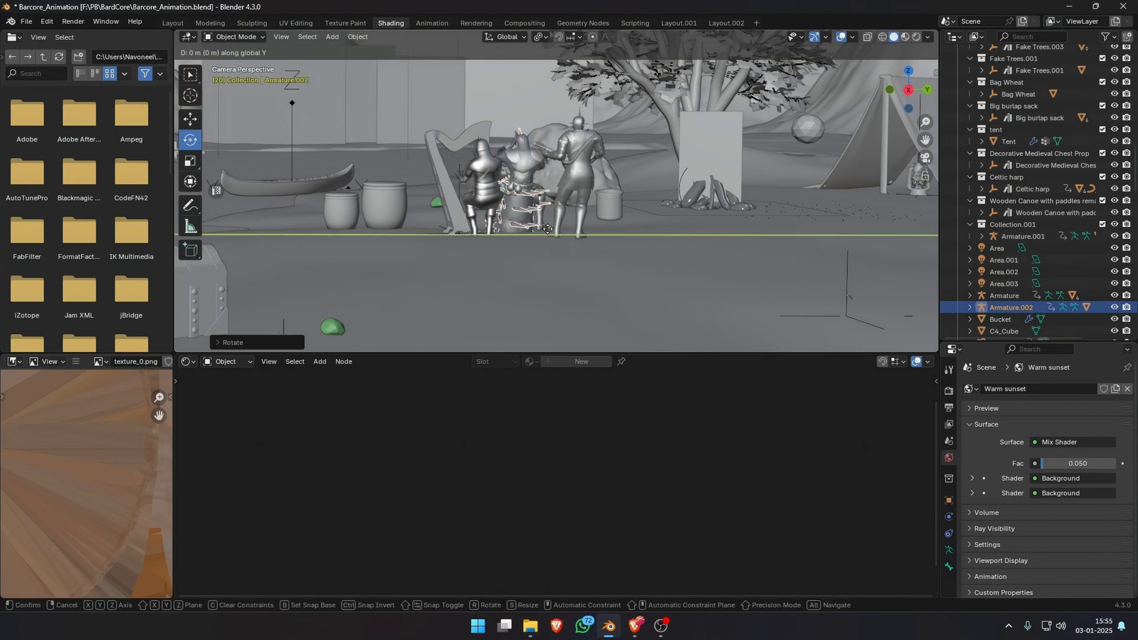
{"action": "left_click", "coordinate": [392, 206]}
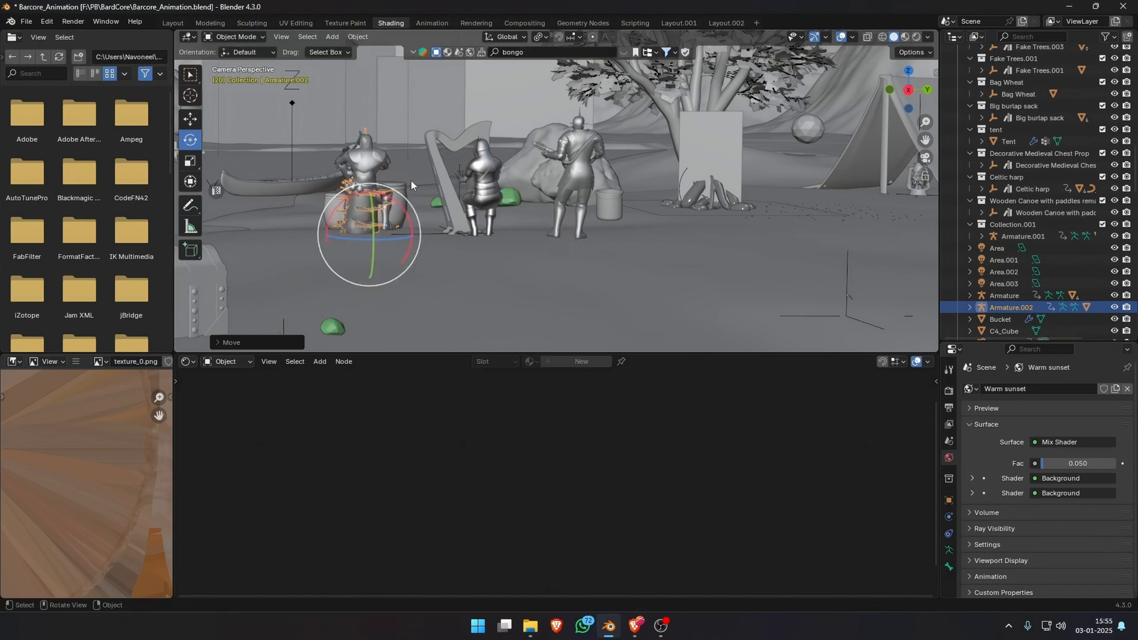
Scale the drum beside the drummer and tilt it slightly with a free rotation.
{"action": "scroll", "coordinate": [410, 180], "scroll_direction": "up", "scroll_amount": 2}
{"action": "middle_click_drag", "start_coordinate": [411, 180], "coordinate": [646, 236], "text": "shift"}
{"action": "left_click", "coordinate": [628, 261]}
{"action": "key", "text": "s"}
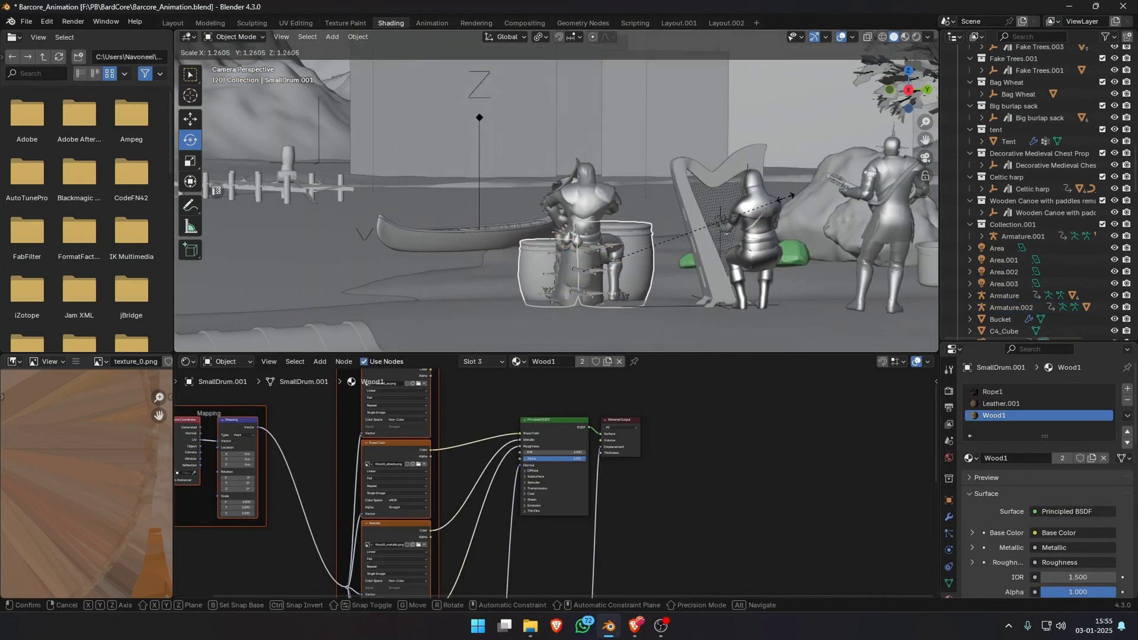
{"action": "left_click", "coordinate": [781, 200]}
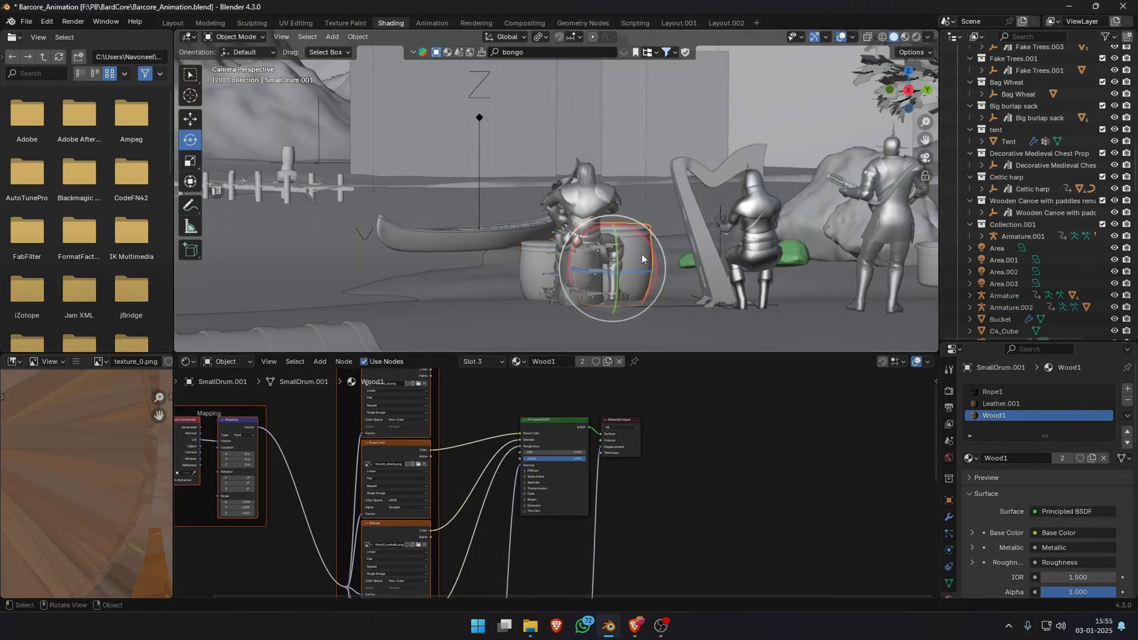
{"action": "left_click_drag", "start_coordinate": [648, 247], "coordinate": [629, 250]}
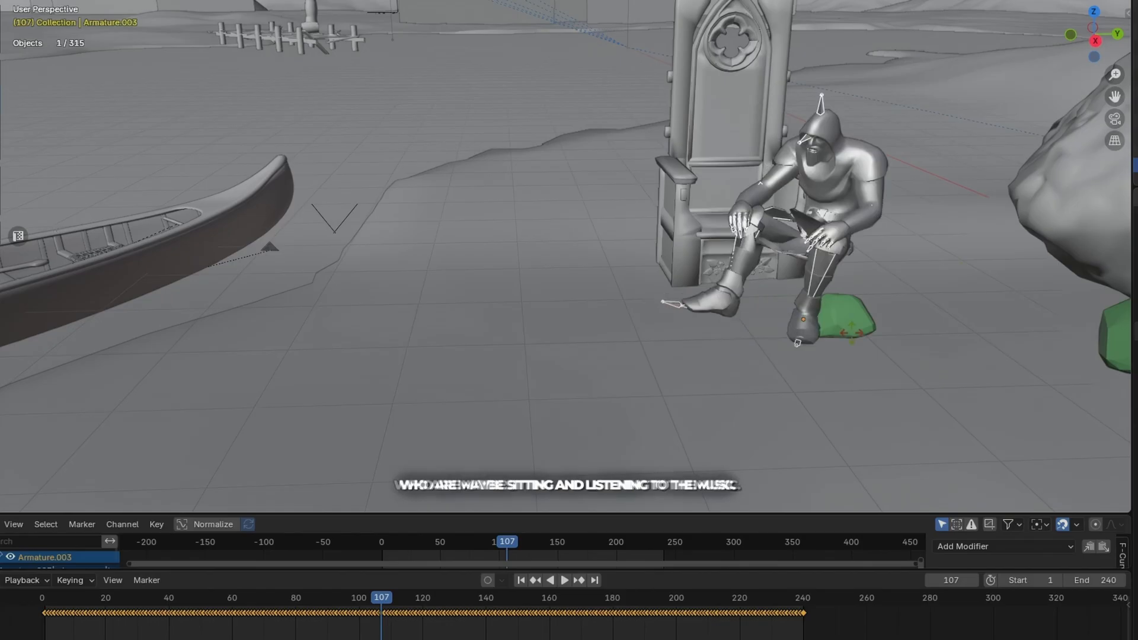
Rotate the seated knight about Z to face forward and move him onto the throne.
{"action": "key", "text": "r"}
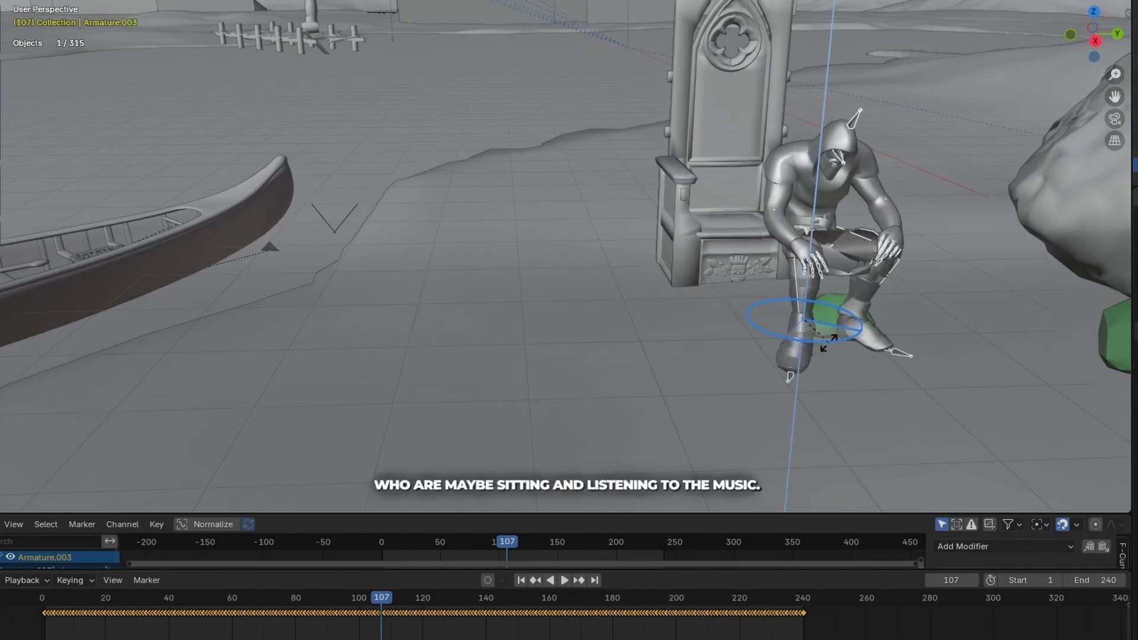
{"action": "left_click", "coordinate": [752, 240]}
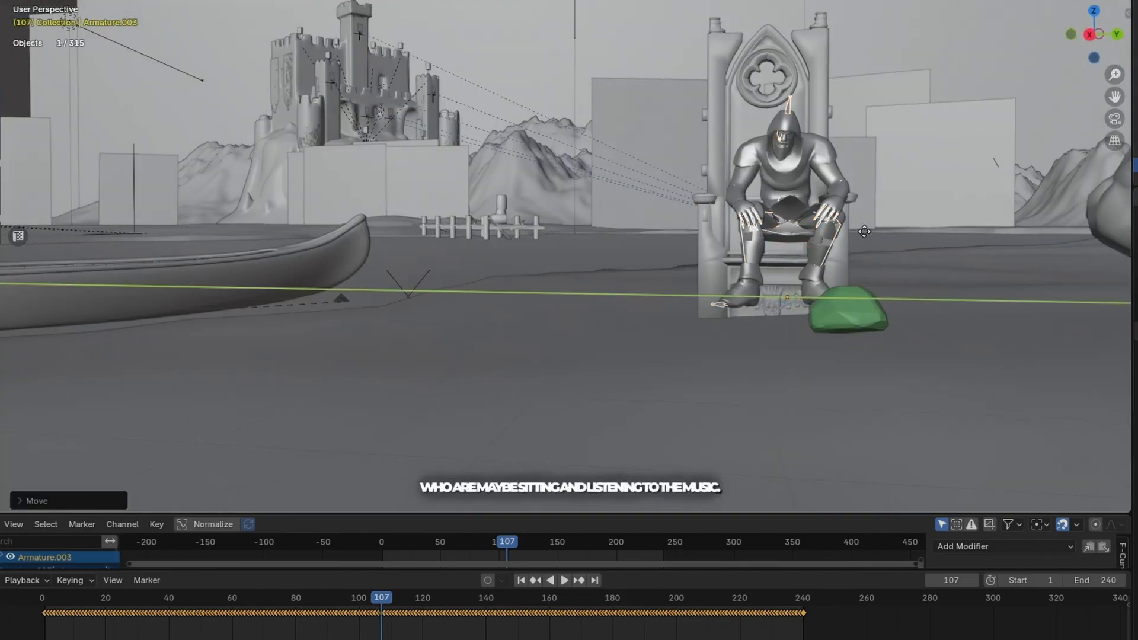
{"action": "key", "text": "g"}
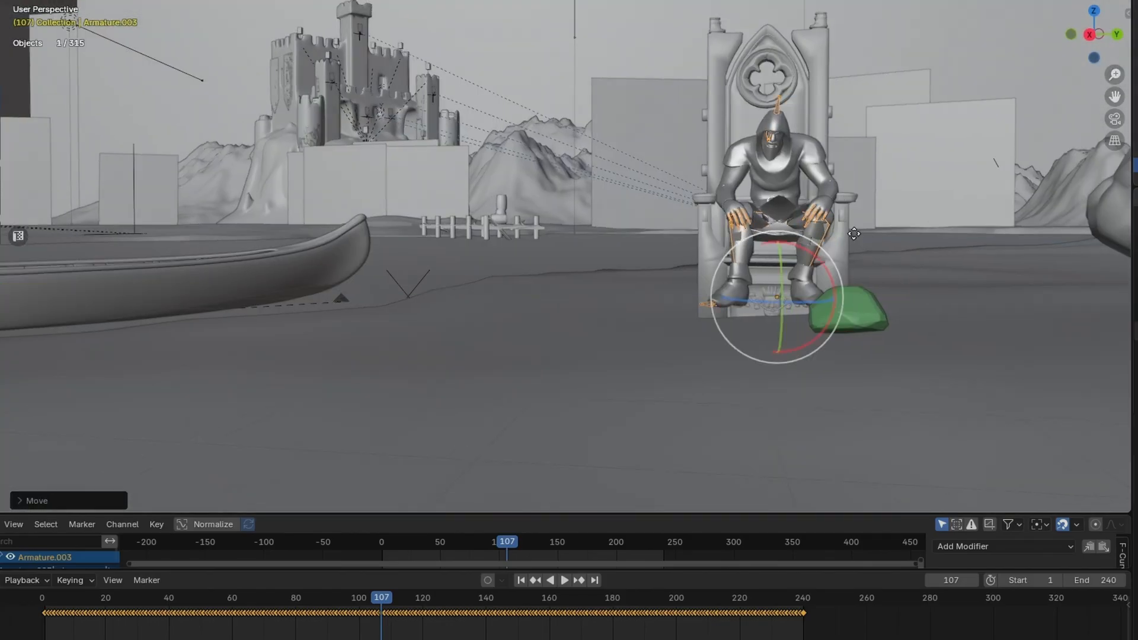
{"action": "left_click", "coordinate": [861, 244]}
{"action": "scroll", "coordinate": [685, 410], "scroll_direction": "up", "scroll_amount": 3}
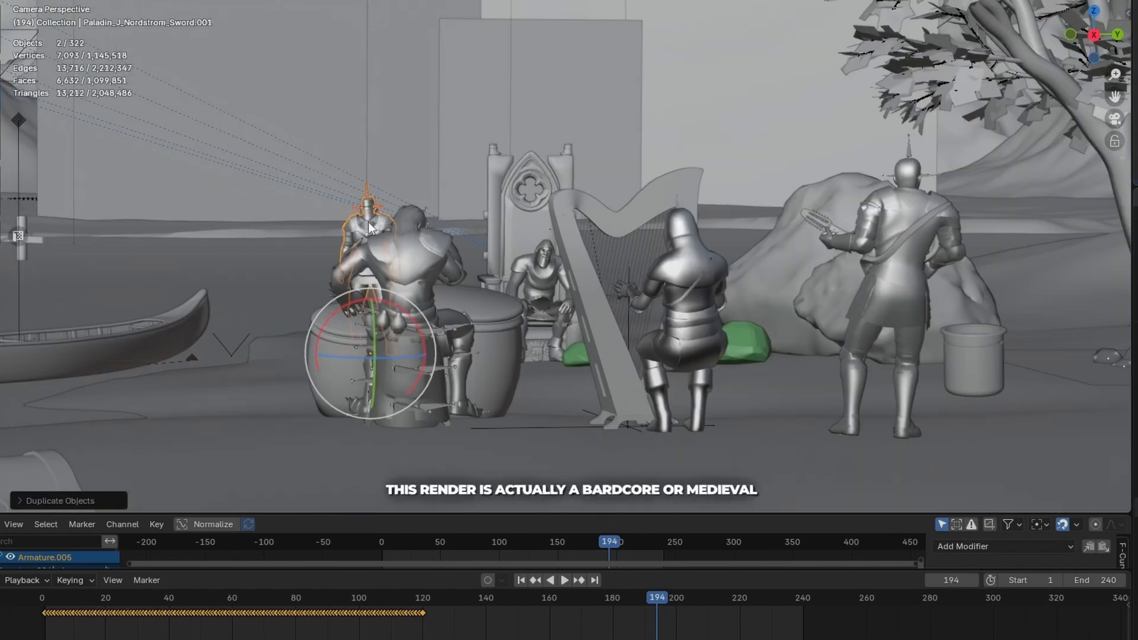
Duplicate the standing sword guard beside the throne and turn the copy with a free rotation.
{"action": "key", "text": "shift+d"}
{"action": "key", "text": "r"}
{"action": "key", "text": "r"}
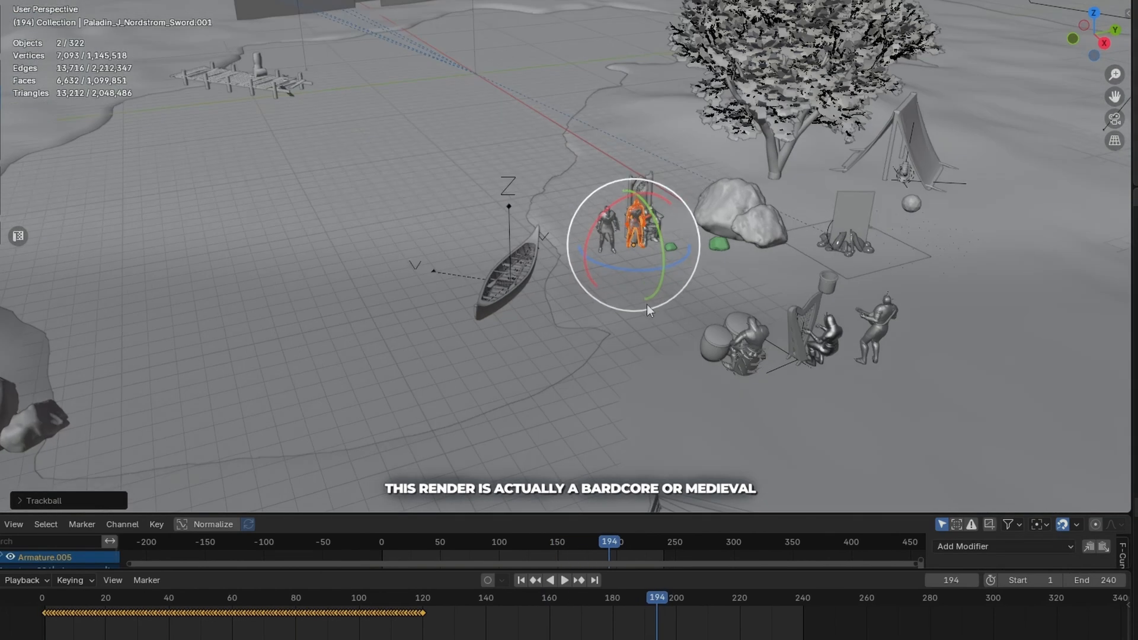